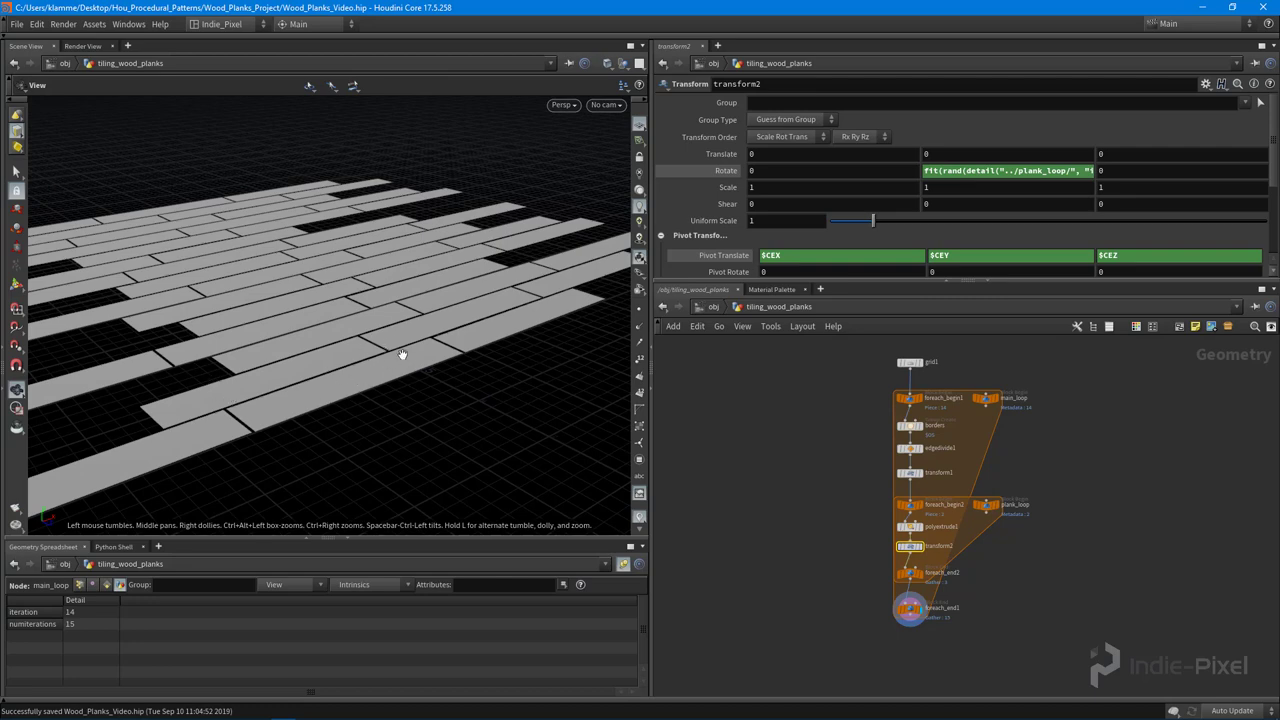
Add a Null node directly below foreach_end1, wired to its output
{"action": "left_click_drag", "start_coordinate": [489, 377], "coordinate": [305, 332]}
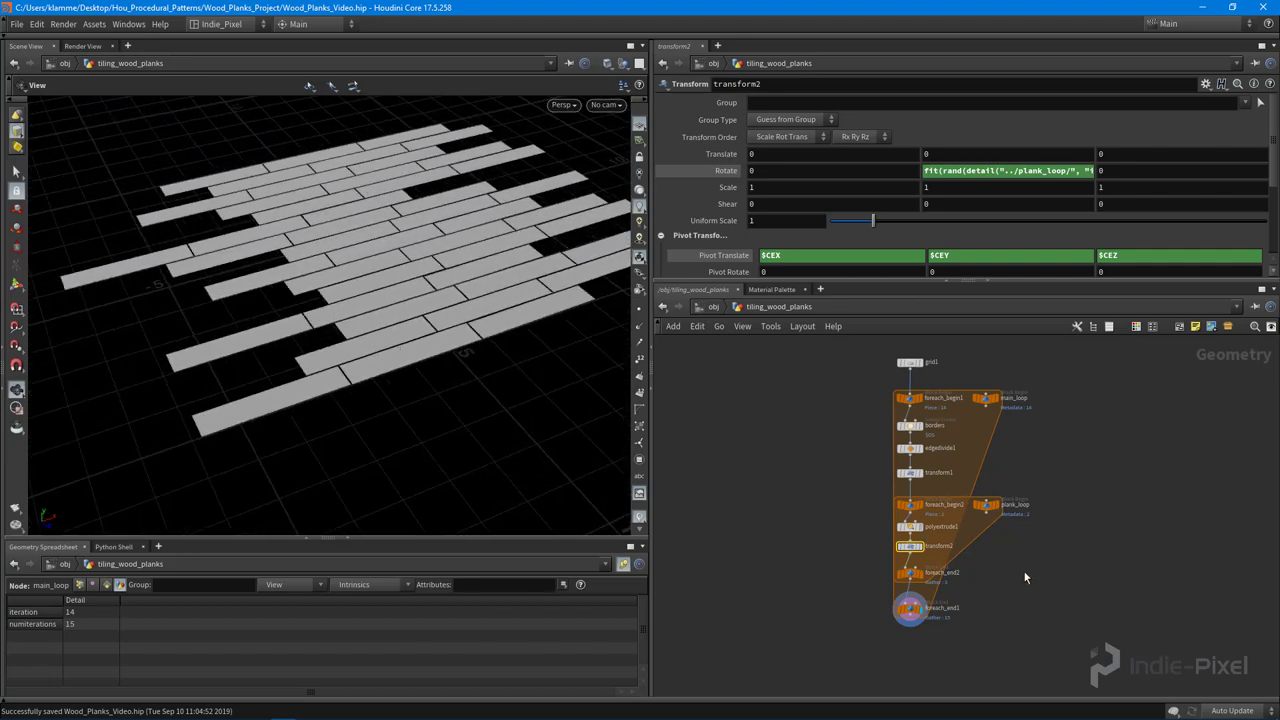
{"action": "middle_click_drag", "start_coordinate": [1059, 607], "coordinate": [1058, 571]}
{"action": "middle_click_drag", "start_coordinate": [829, 374], "coordinate": [833, 430]}
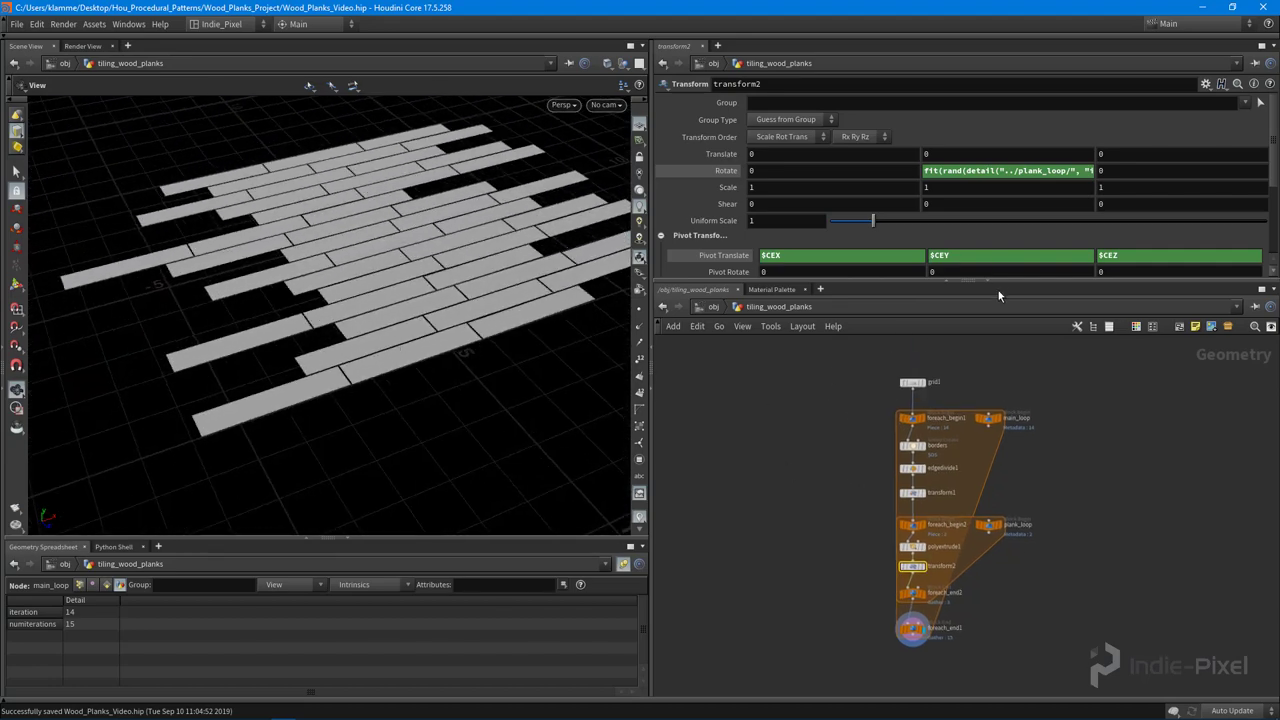
{"action": "left_click_drag", "start_coordinate": [1004, 282], "coordinate": [1004, 233]}
{"action": "scroll", "coordinate": [898, 561], "scroll_direction": "up", "scroll_amount": 3}
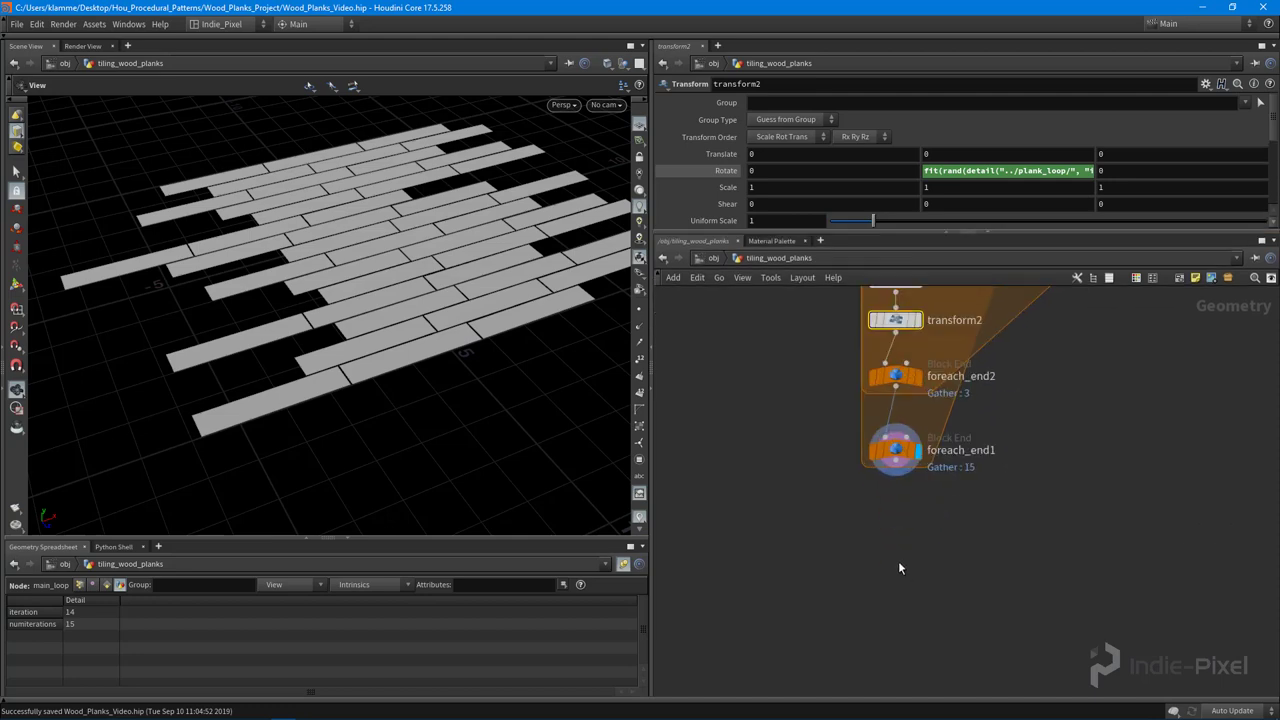
{"action": "key", "text": "Tab"}
{"action": "type", "text": "null"}
{"action": "key", "text": "Return"}
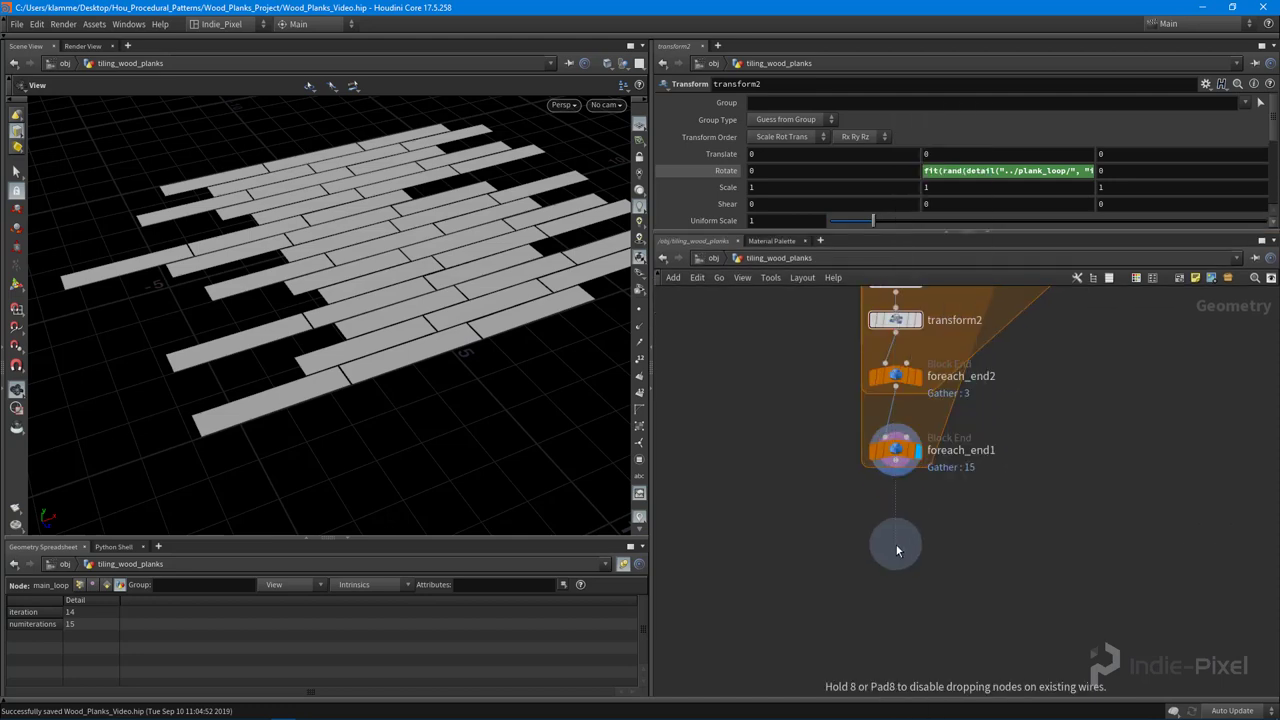
{"action": "left_click", "coordinate": [897, 550]}
{"action": "middle_click_drag", "start_coordinate": [943, 520], "coordinate": [930, 477]}
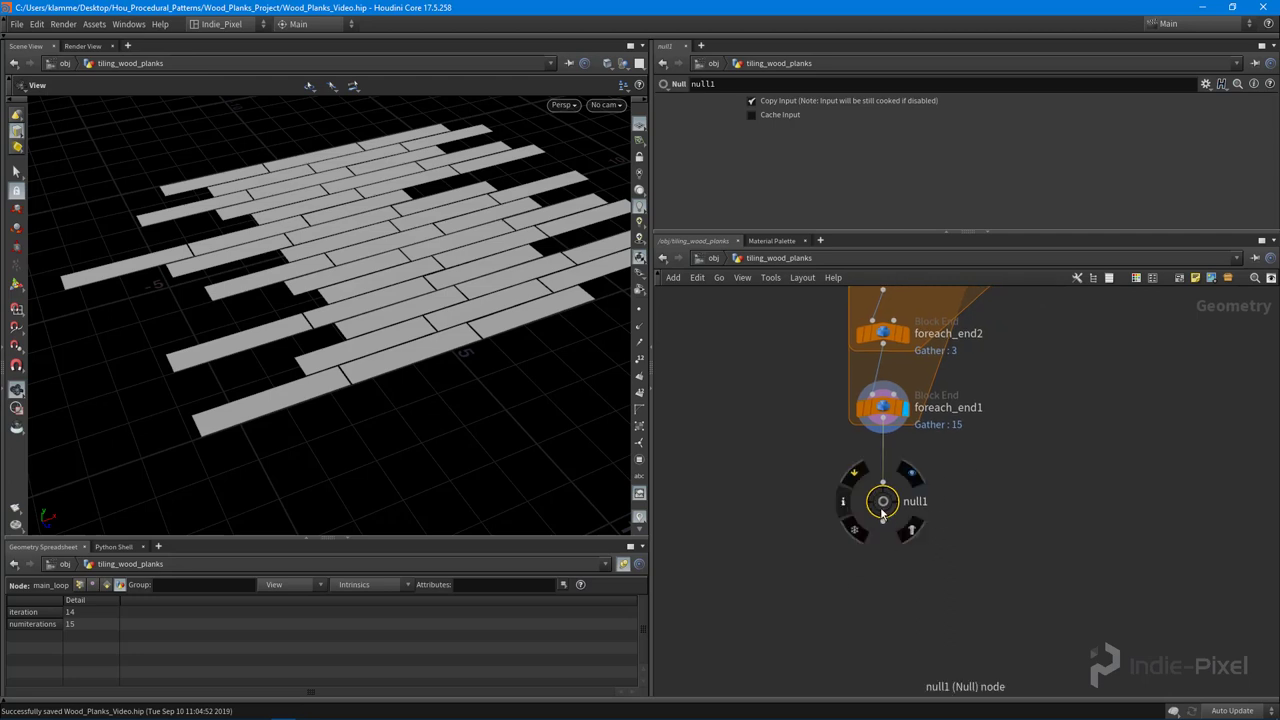
{"action": "left_click_drag", "start_coordinate": [882, 513], "coordinate": [882, 509]}
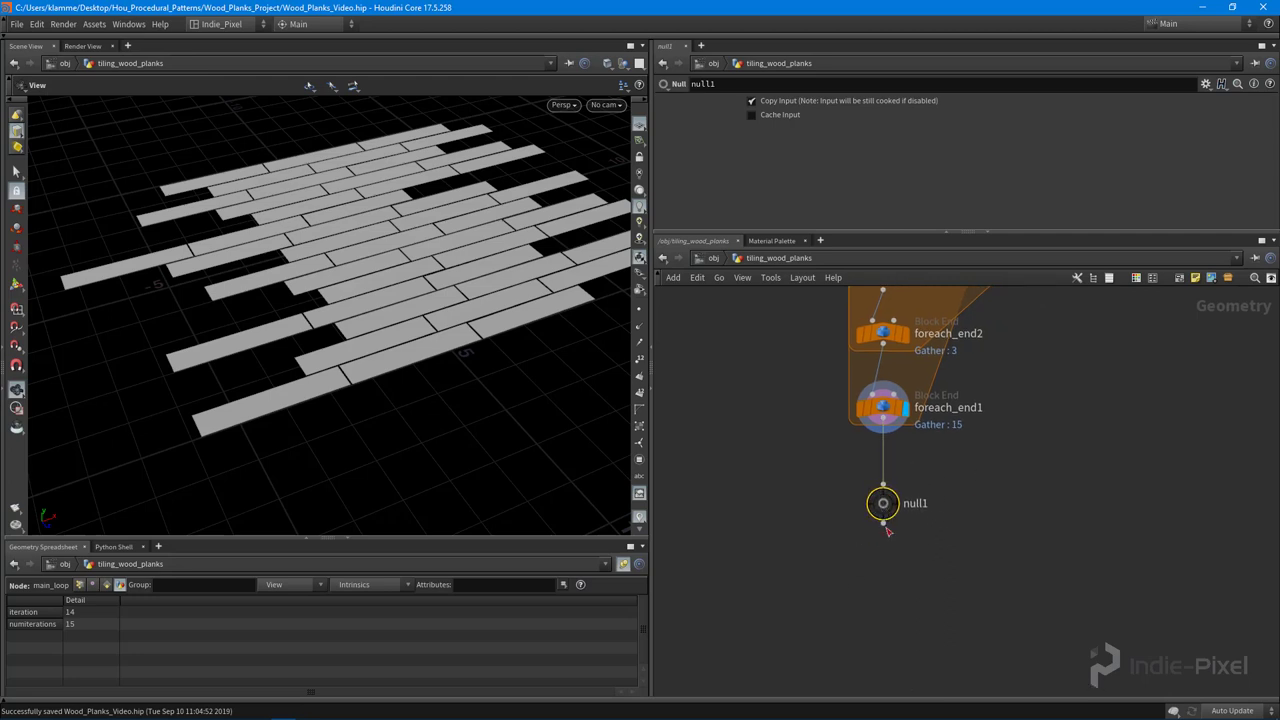
Select null1 and preview the network's node colour palette and node shape palette
{"action": "scroll", "coordinate": [868, 506], "scroll_direction": "up", "scroll_amount": 2}
{"action": "middle_click_drag", "start_coordinate": [912, 514], "coordinate": [949, 485]}
{"action": "left_click_drag", "start_coordinate": [816, 560], "coordinate": [1040, 423]}
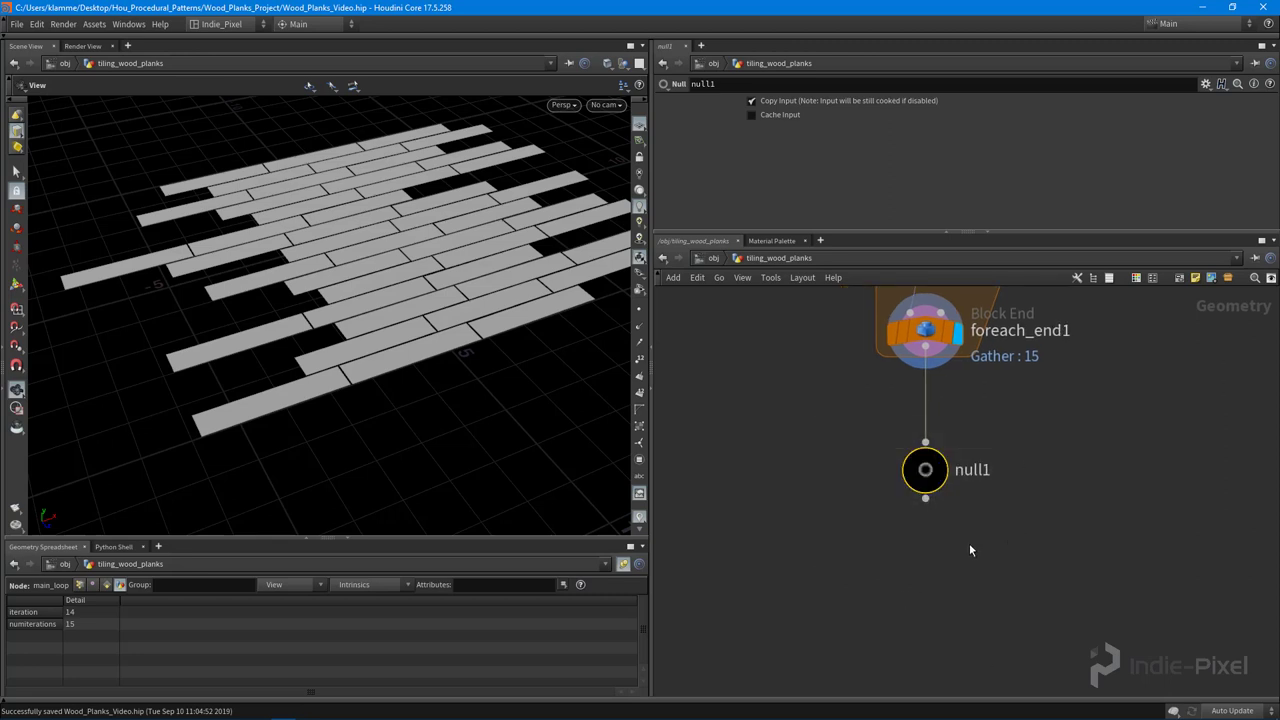
{"action": "middle_click_drag", "start_coordinate": [969, 550], "coordinate": [912, 535]}
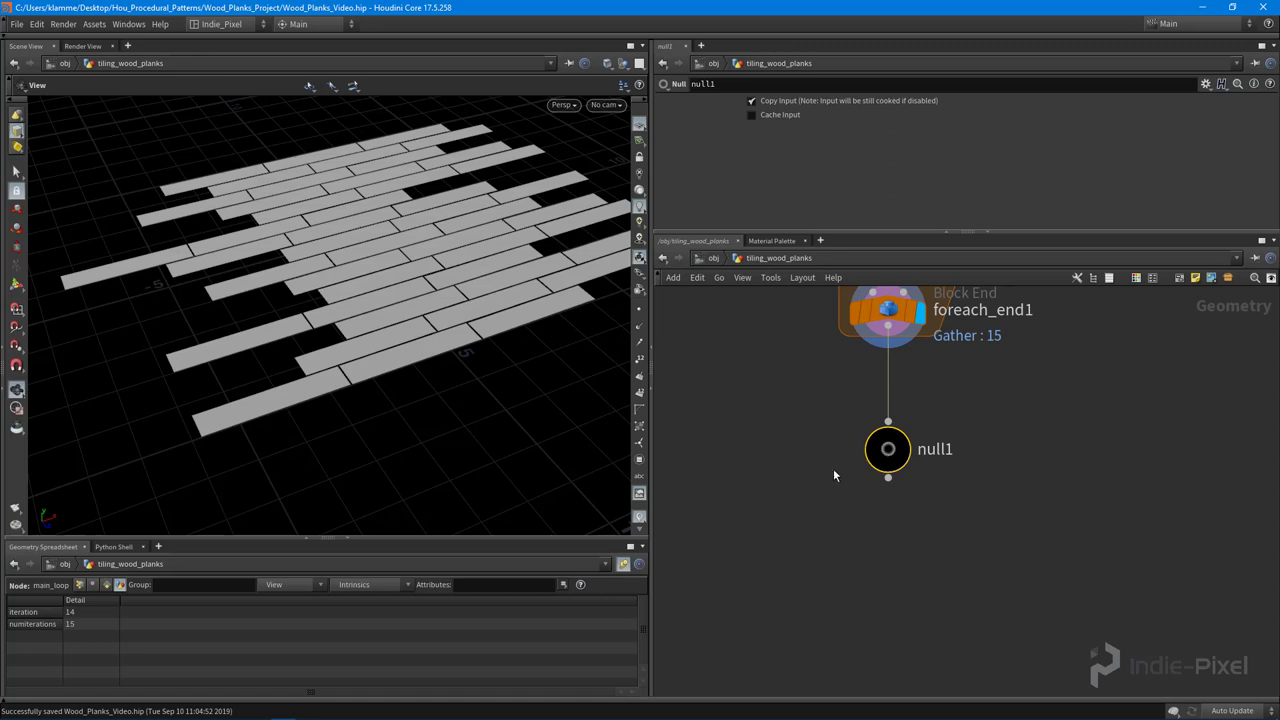
{"action": "mouse_move", "coordinate": [908, 554]}
{"action": "middle_mouse_down"}
{"action": "mouse_move", "coordinate": [909, 537]}
{"action": "mouse_move", "coordinate": [918, 545]}
{"action": "middle_mouse_up"}
{"action": "left_click", "coordinate": [909, 545]}
{"action": "key", "text": "c"}
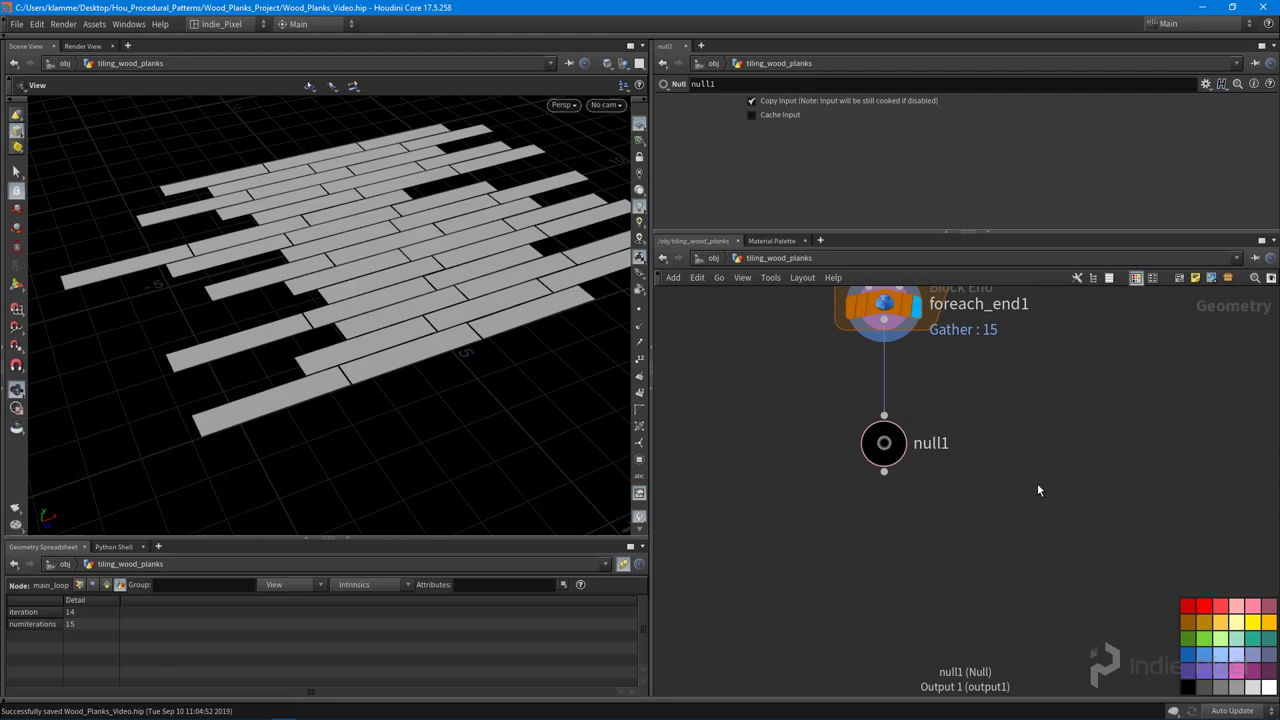
{"action": "key", "text": "c"}
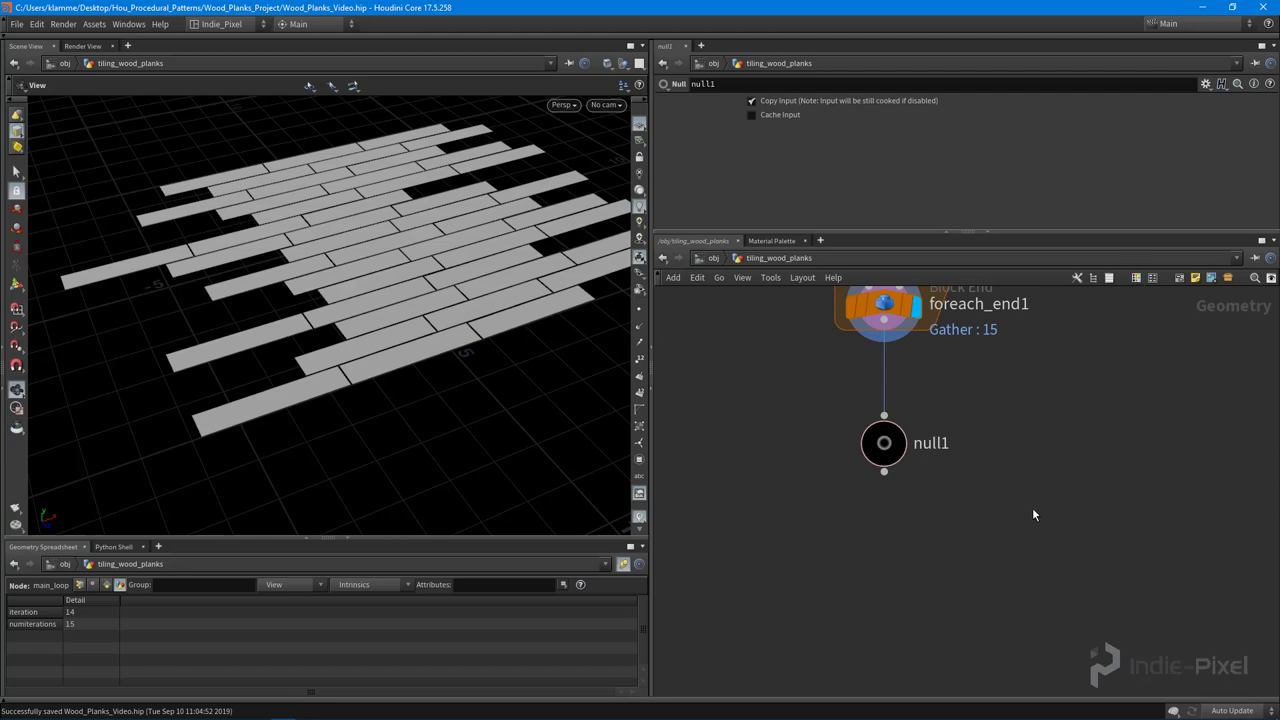
{"action": "key", "text": "z"}
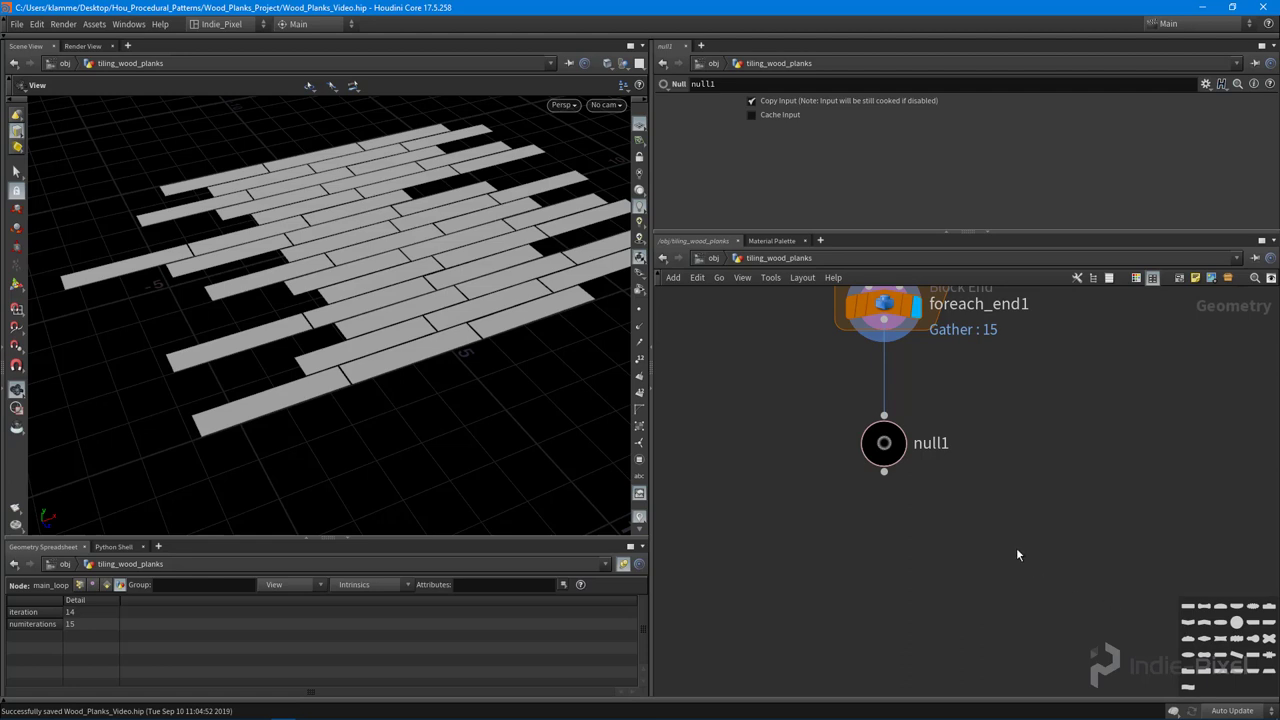
{"action": "mouse_move", "coordinate": [920, 482]}
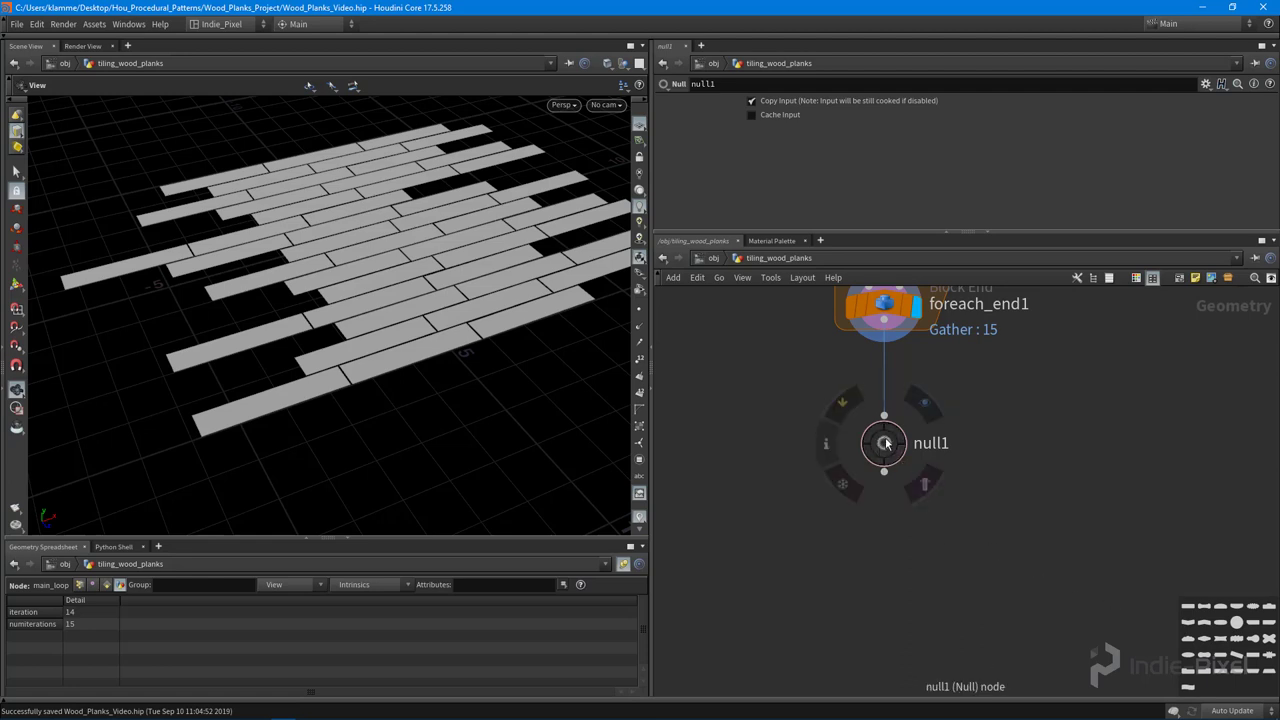
{"action": "left_click_drag", "start_coordinate": [882, 452], "coordinate": [900, 507]}
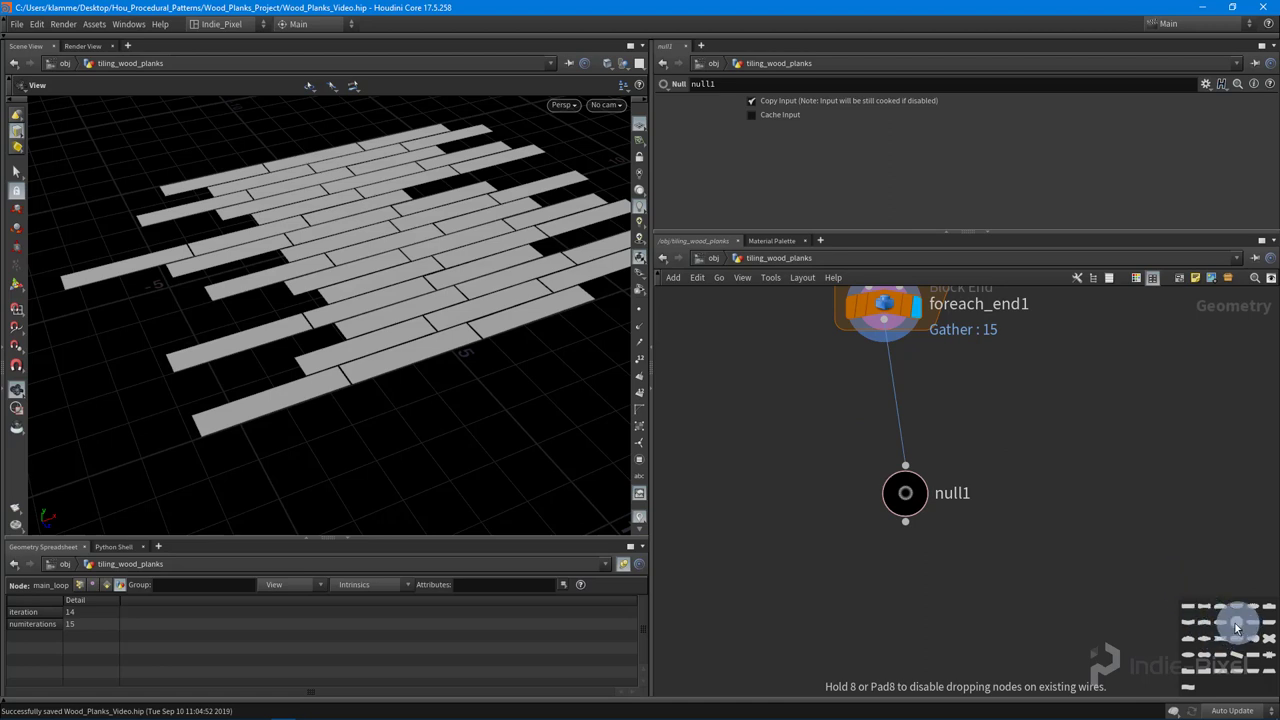
{"action": "left_click_drag", "start_coordinate": [1235, 623], "coordinate": [1234, 622], "text": "alt"}
{"action": "key", "text": "ctrl+z"}
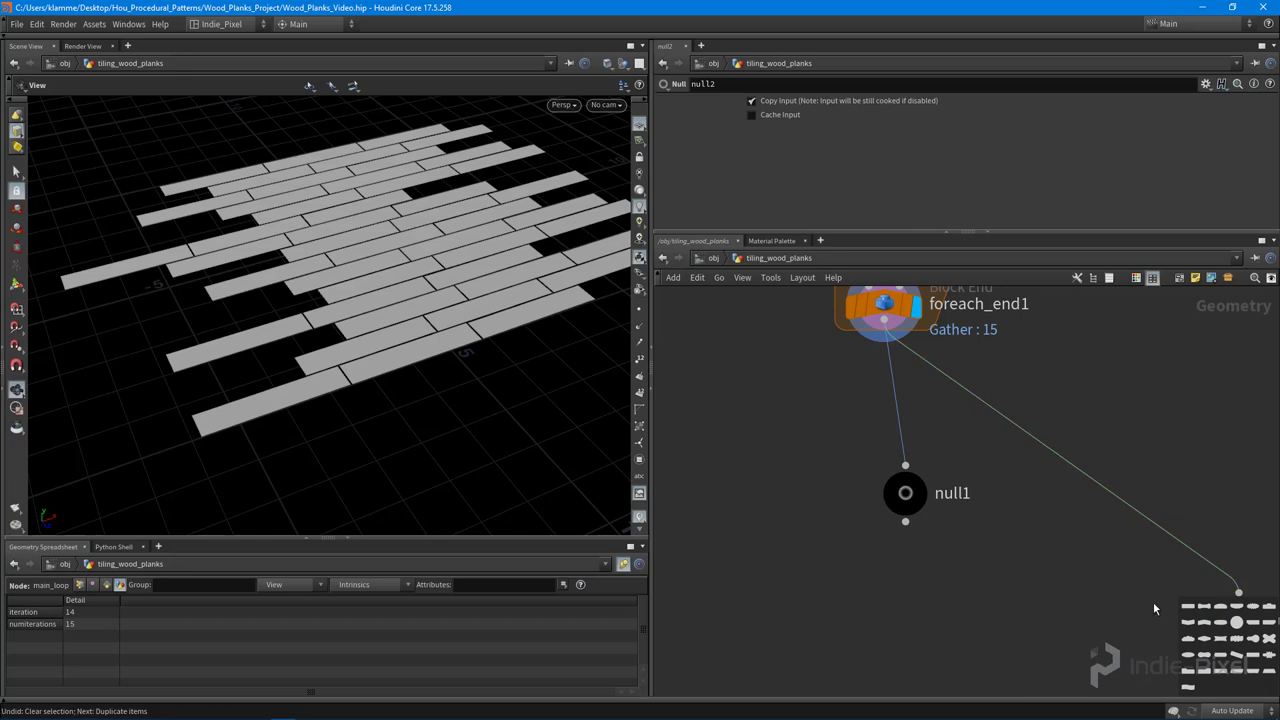
{"action": "middle_click_drag", "start_coordinate": [1154, 603], "coordinate": [1064, 550]}
{"action": "key", "text": "Delete"}
Realign null1 directly beneath foreach_end1 and hide the node shape palette
{"action": "middle_click_drag", "start_coordinate": [849, 493], "coordinate": [925, 570]}
{"action": "left_click_drag", "start_coordinate": [880, 524], "coordinate": [863, 507]}
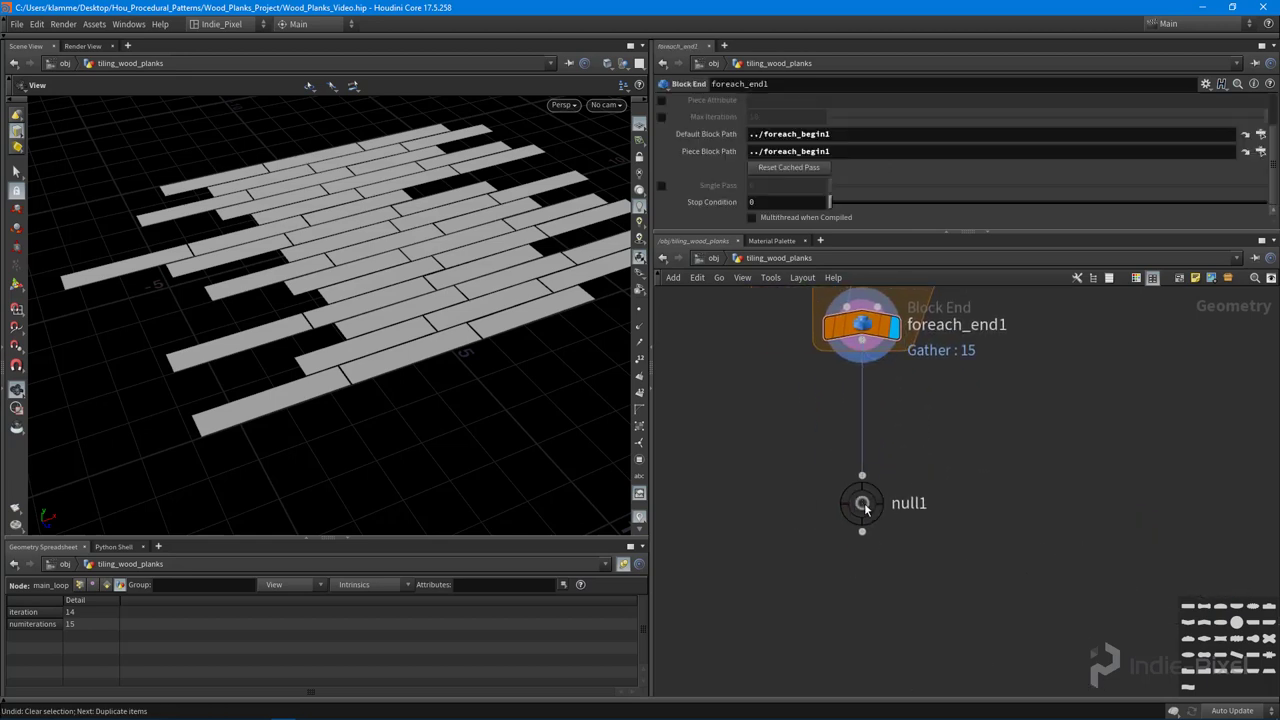
{"action": "key", "text": "c"}
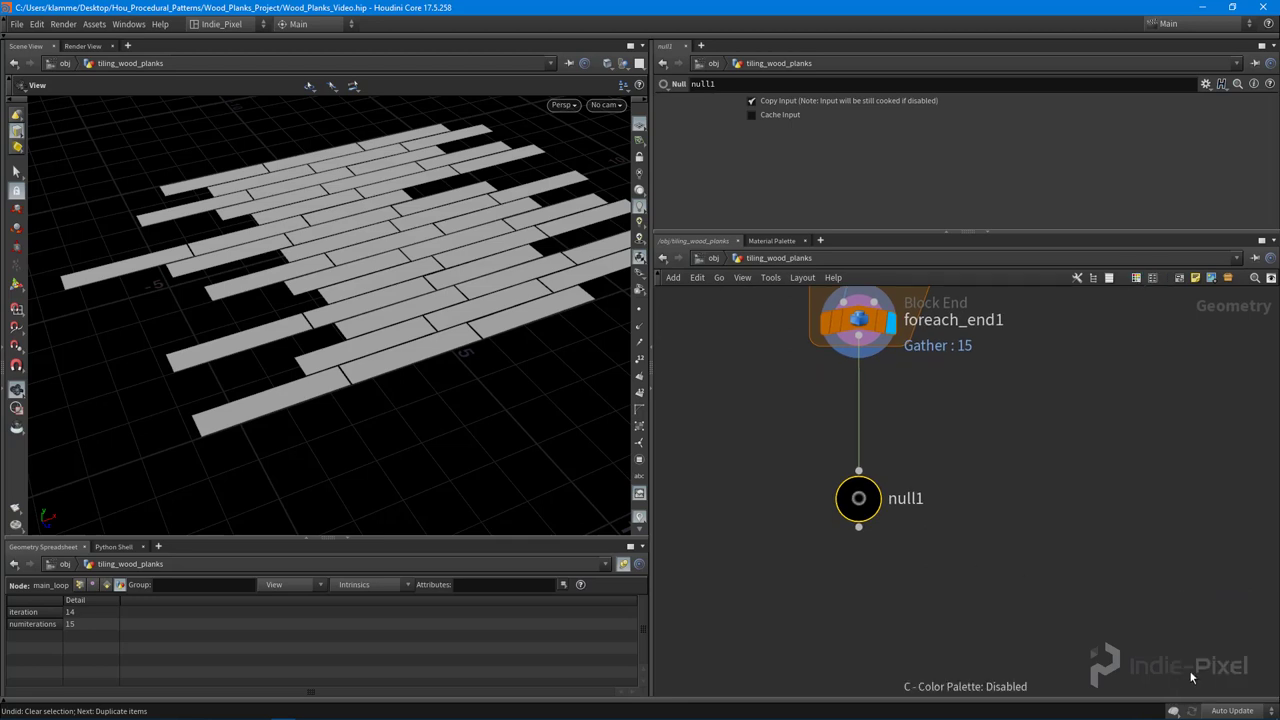
{"action": "key", "text": "z"}
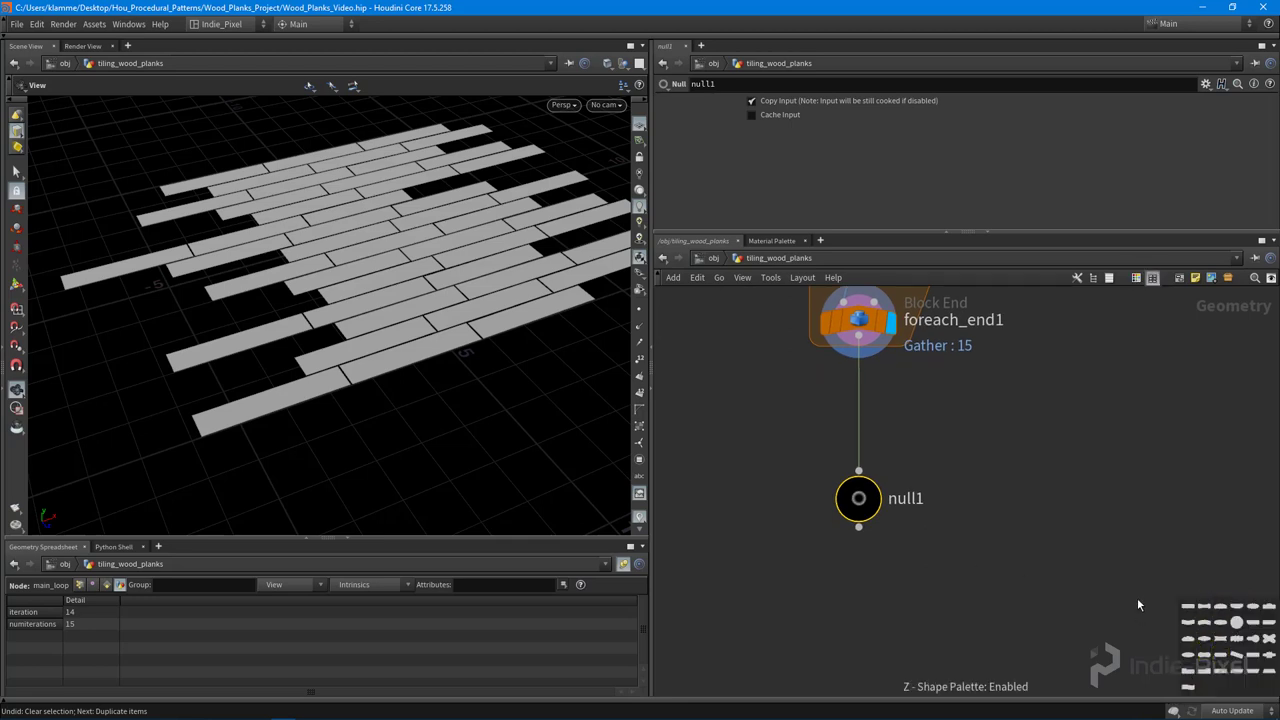
{"action": "middle_click_drag", "start_coordinate": [881, 558], "coordinate": [920, 590]}
{"action": "left_click_drag", "start_coordinate": [908, 547], "coordinate": [908, 517]}
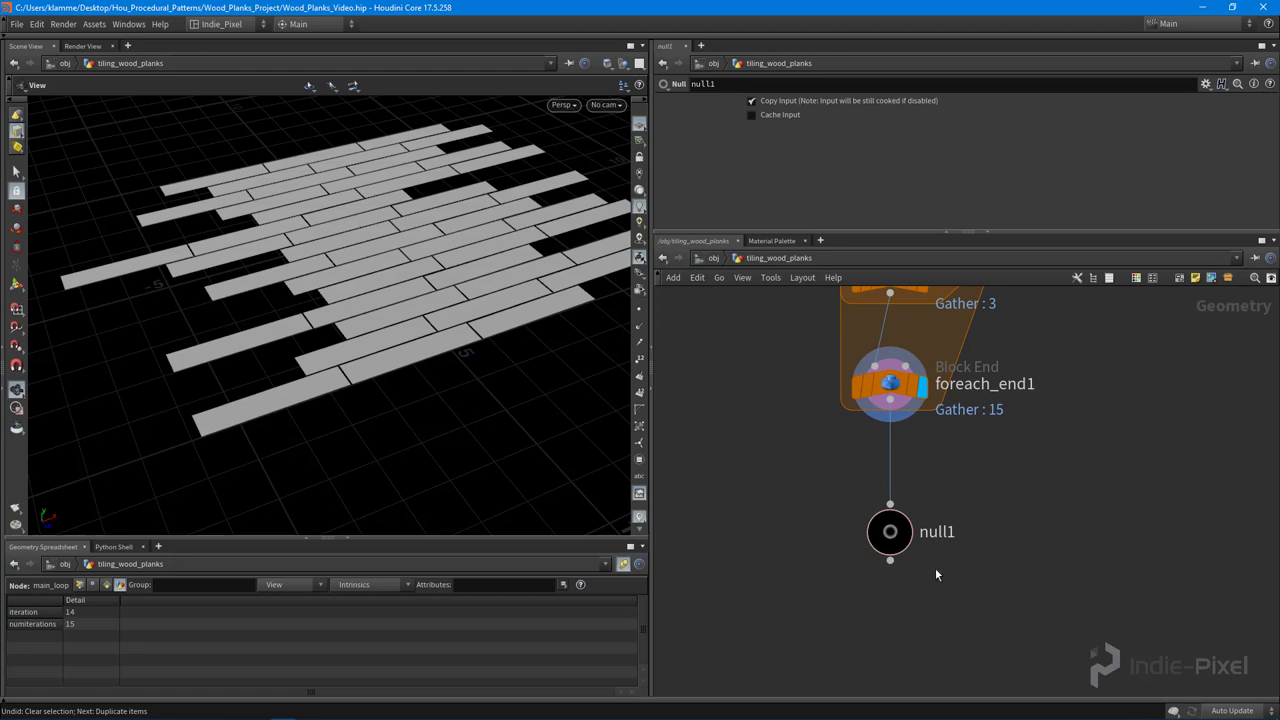
Rename the null1 node to PATTERN in capital letters
{"action": "double_click", "coordinate": [957, 535]}
{"action": "key", "text": "BackSpace"}
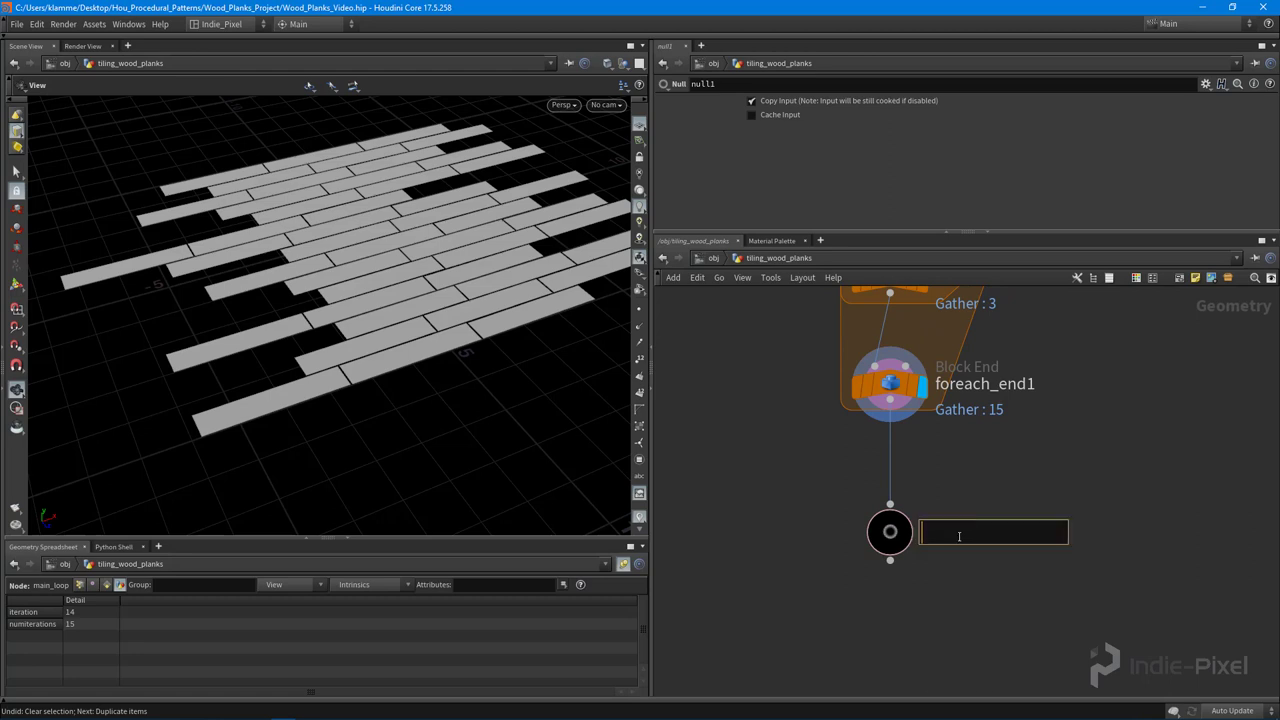
{"action": "type", "text": "Pattern"}
{"action": "key", "text": "Return"}
{"action": "double_click", "coordinate": [959, 535]}
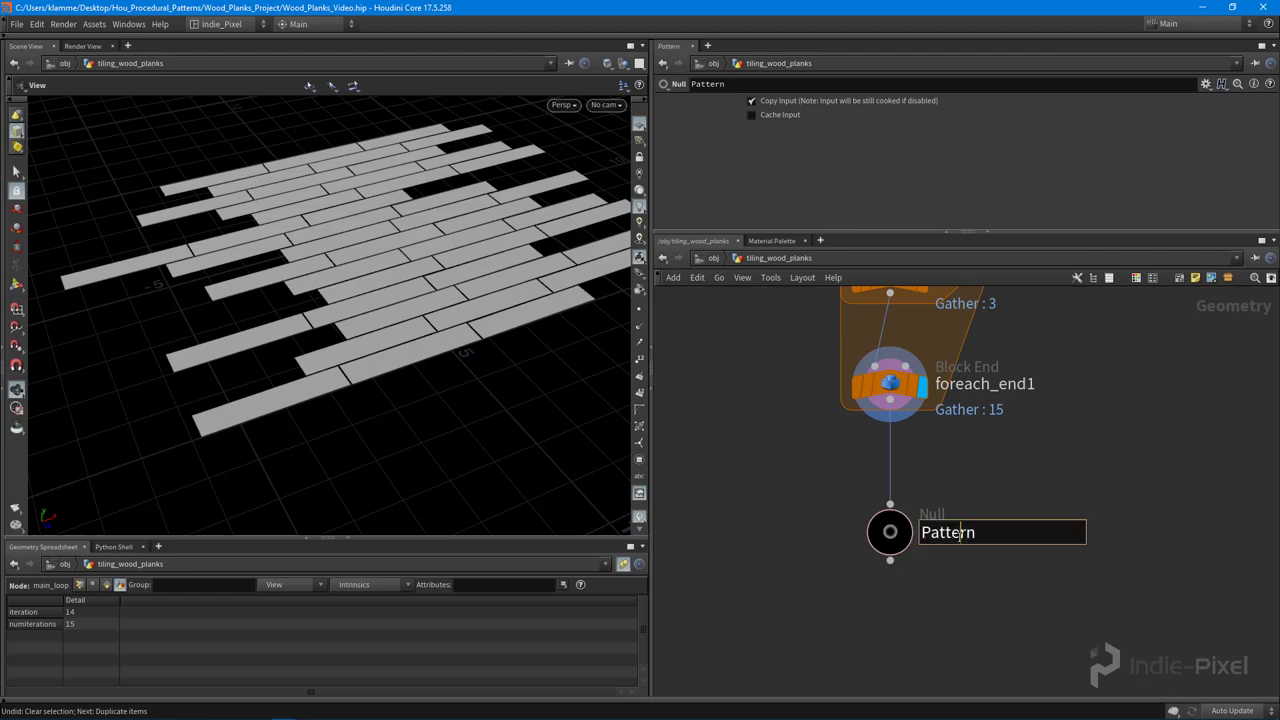
{"action": "double_click", "coordinate": [959, 535]}
{"action": "type", "text": "PATTERN"}
{"action": "key", "text": "Return"}
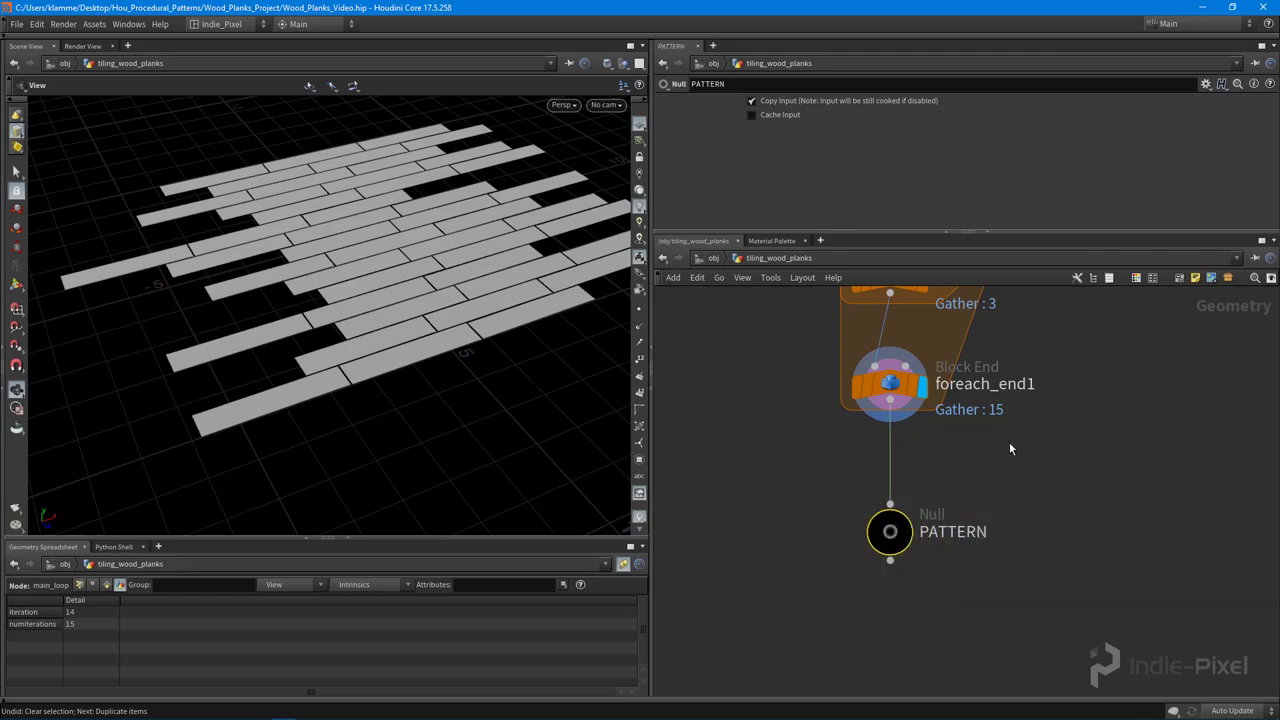
Enlarge the network area and add a For-Each Primitive loop block below the PATTERN null
{"action": "scroll", "coordinate": [1018, 496], "scroll_direction": "down", "scroll_amount": 3}
{"action": "scroll", "coordinate": [1018, 496], "scroll_direction": "down", "scroll_amount": 4}
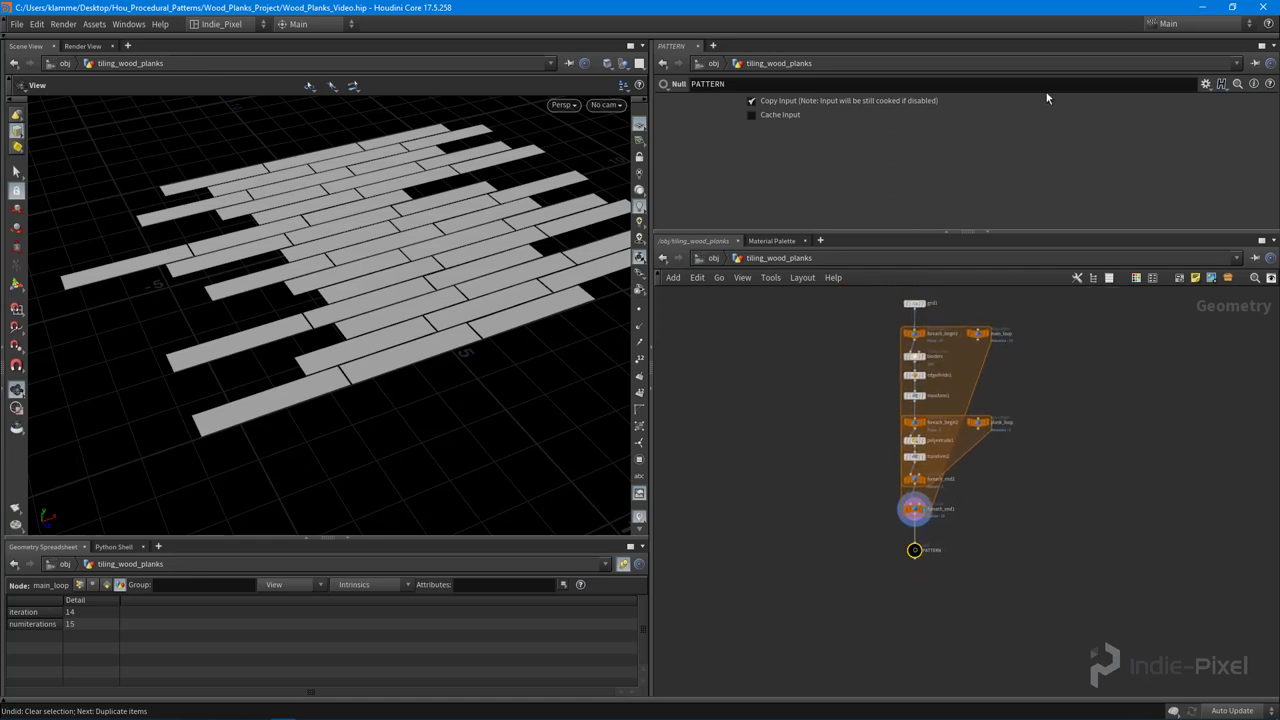
{"action": "left_click_drag", "start_coordinate": [1010, 233], "coordinate": [1010, 178]}
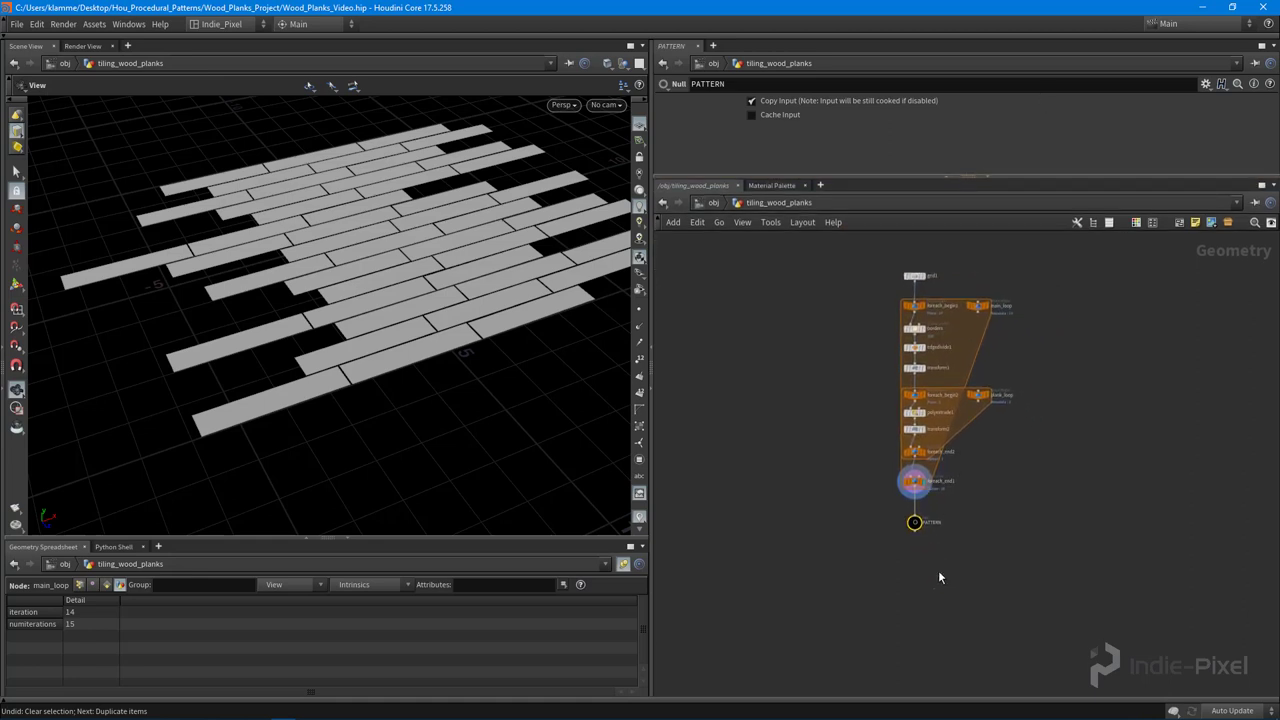
{"action": "scroll", "coordinate": [908, 551], "scroll_direction": "up", "scroll_amount": 3}
{"action": "scroll", "coordinate": [923, 481], "scroll_direction": "up", "scroll_amount": 1}
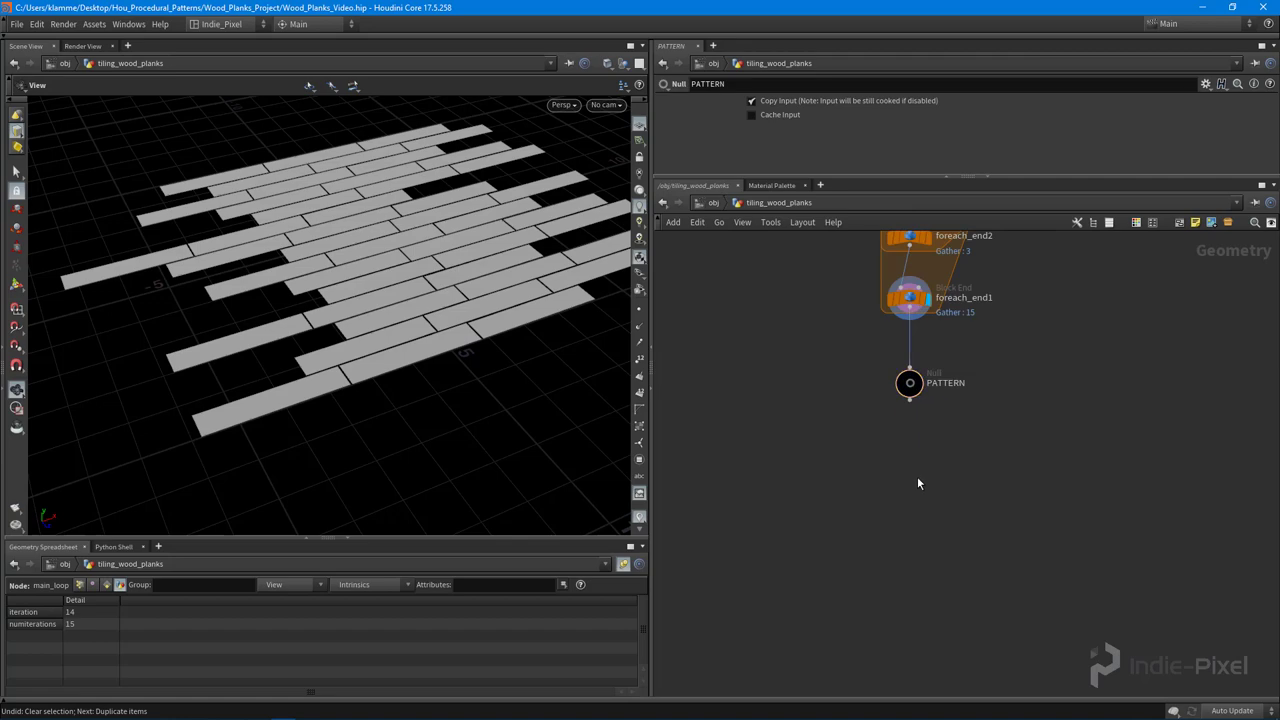
{"action": "key", "text": "Tab"}
{"action": "type", "text": "for"}
{"action": "key", "text": "Down"}
{"action": "key", "text": "Down"}
{"action": "key", "text": "Down"}
{"action": "key", "text": "Down"}
{"action": "key", "text": "Down"}
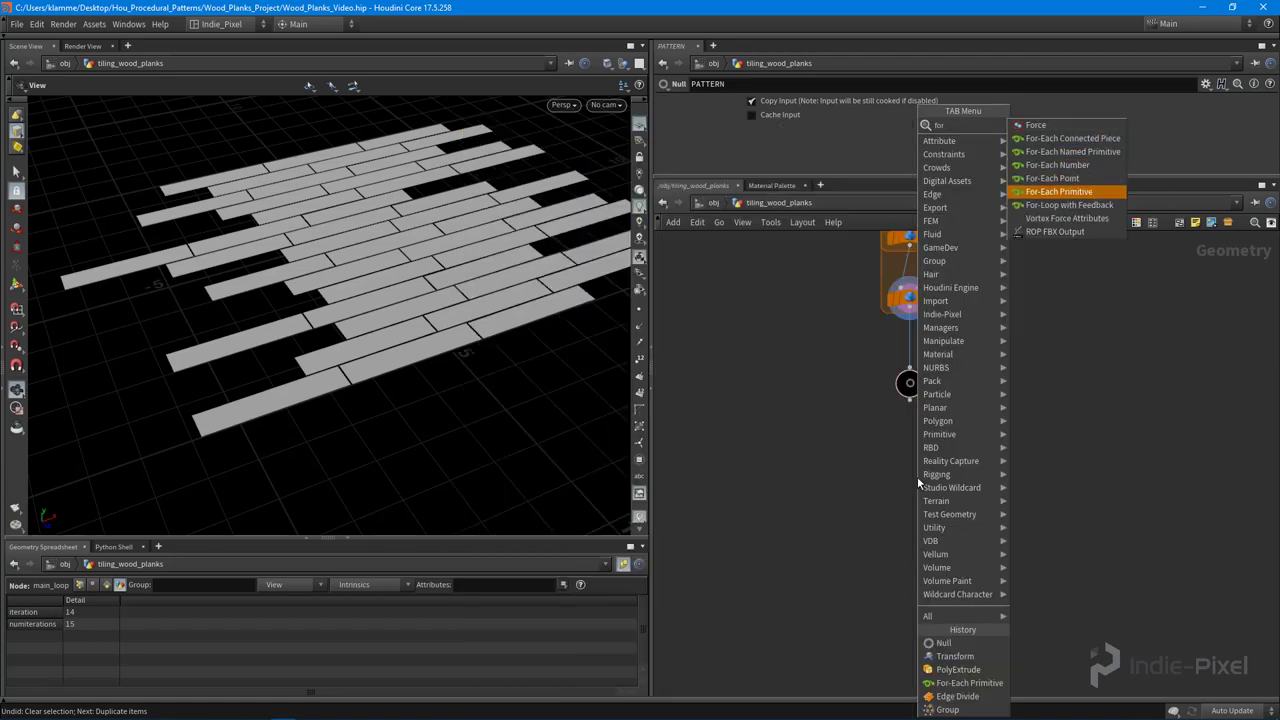
{"action": "key", "text": "Return"}
{"action": "left_click", "coordinate": [915, 473]}
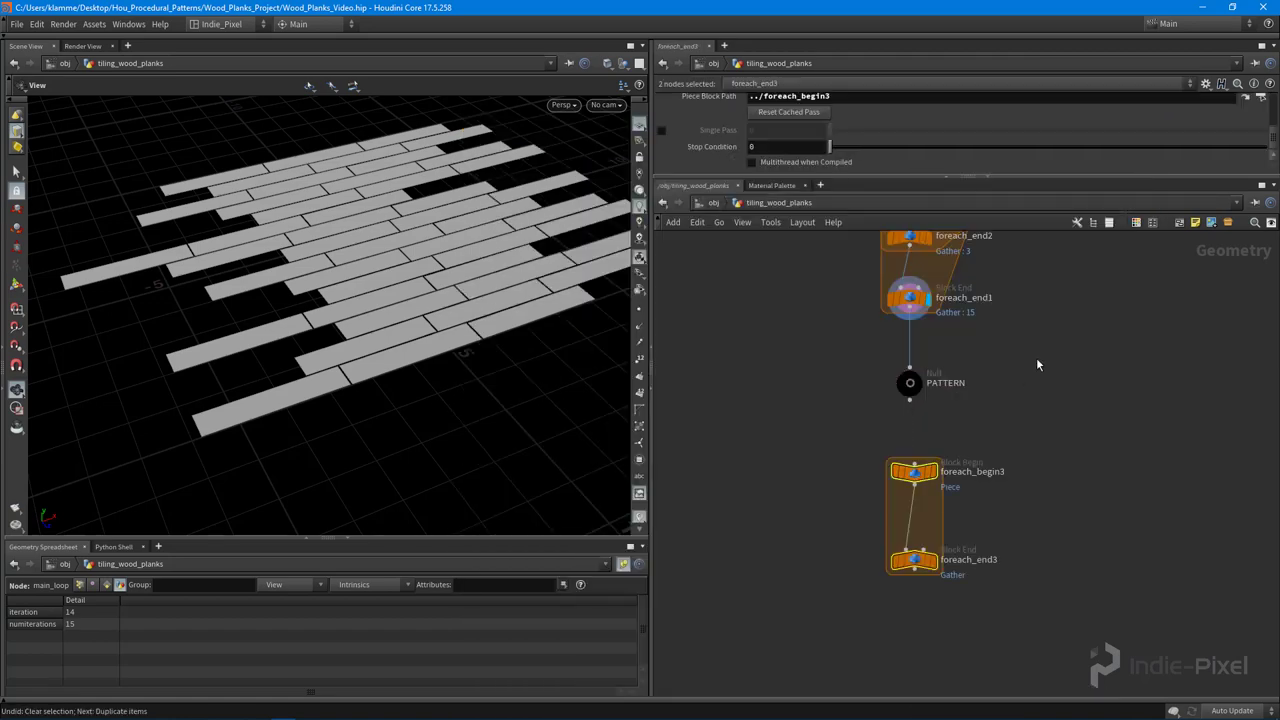
Set the display flag on the PATTERN null and select all nodes upstream of it
{"action": "mouse_move", "coordinate": [998, 301]}
{"action": "middle_mouse_down"}
{"action": "mouse_move", "coordinate": [1006, 441]}
{"action": "mouse_move", "coordinate": [987, 281]}
{"action": "middle_mouse_up"}
{"action": "scroll", "coordinate": [930, 272], "scroll_direction": "up", "scroll_amount": 1}
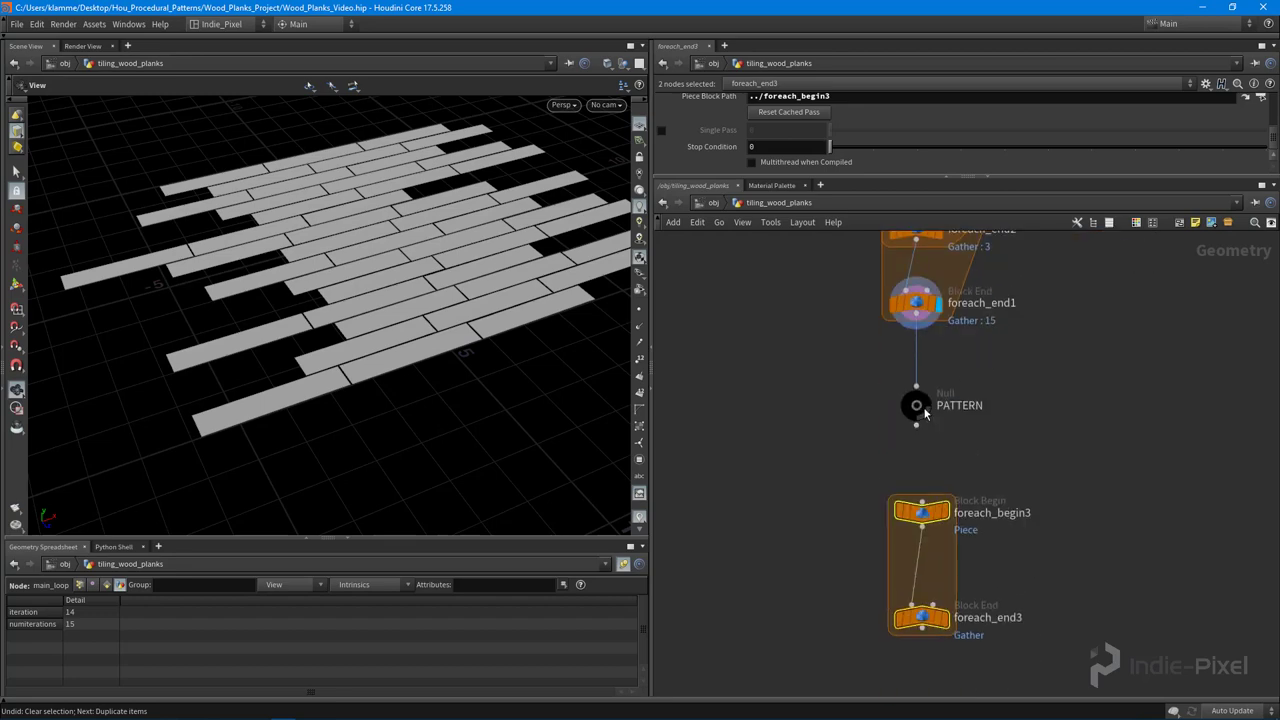
{"action": "mouse_move", "coordinate": [926, 414]}
{"action": "left_click", "coordinate": [940, 388]}
{"action": "middle_click_drag", "start_coordinate": [970, 374], "coordinate": [1000, 546]}
{"action": "scroll", "coordinate": [990, 530], "scroll_direction": "down", "scroll_amount": 5}
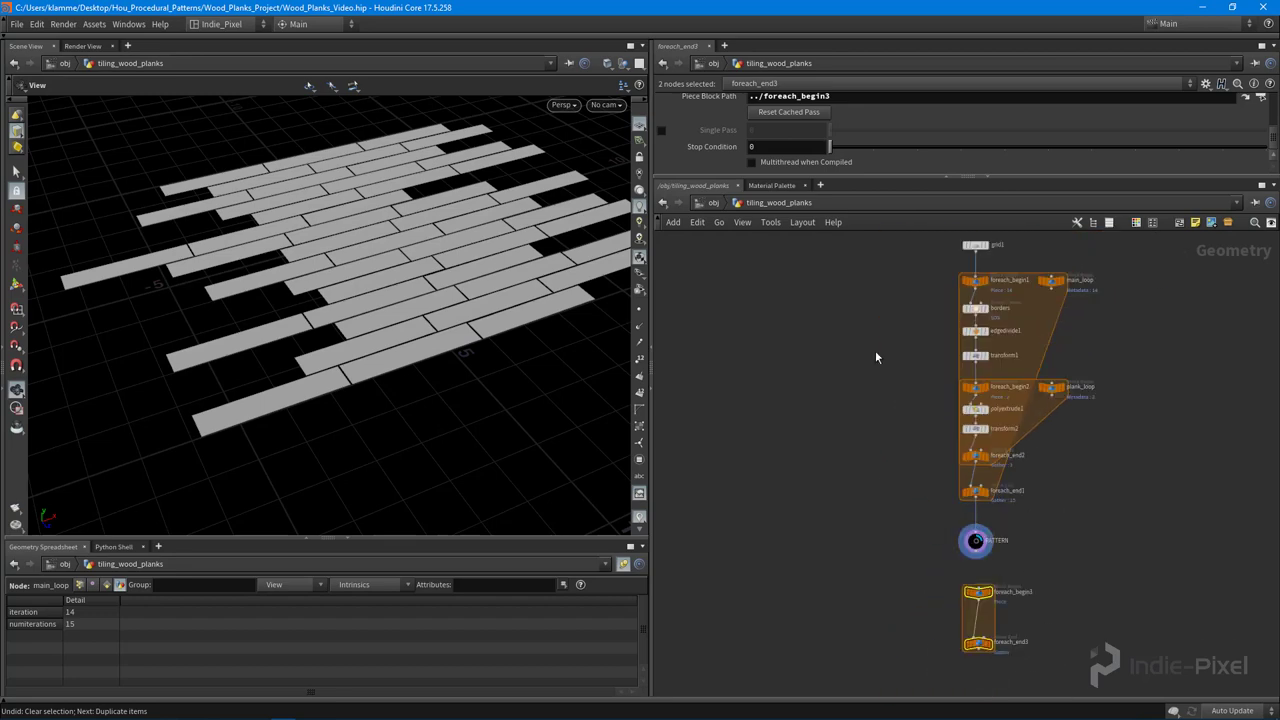
{"action": "scroll", "coordinate": [960, 480], "scroll_direction": "up", "scroll_amount": 2}
{"action": "mouse_move", "coordinate": [844, 254]}
{"action": "left_mouse_down"}
{"action": "mouse_move", "coordinate": [1123, 571]}
{"action": "mouse_move", "coordinate": [1111, 529]}
{"action": "left_mouse_up"}
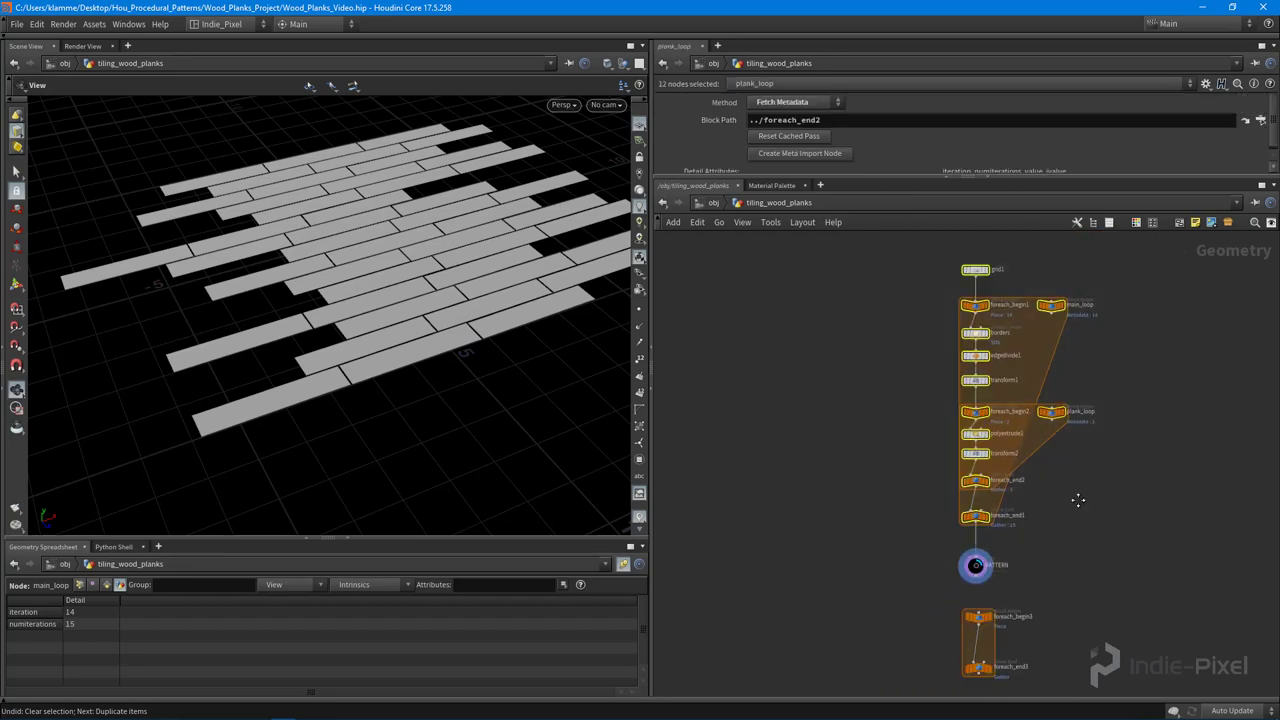
Wire the PATTERN null into foreach_begin3 and align the new loop block beneath it
{"action": "middle_click_drag", "start_coordinate": [1078, 500], "coordinate": [1054, 398]}
{"action": "scroll", "coordinate": [1027, 565], "scroll_direction": "up", "scroll_amount": 3}
{"action": "left_click", "coordinate": [1026, 563]}
{"action": "left_click_drag", "start_coordinate": [871, 373], "coordinate": [876, 446]}
{"action": "left_click_drag", "start_coordinate": [953, 459], "coordinate": [964, 405]}
{"action": "left_click_drag", "start_coordinate": [880, 434], "coordinate": [875, 439]}
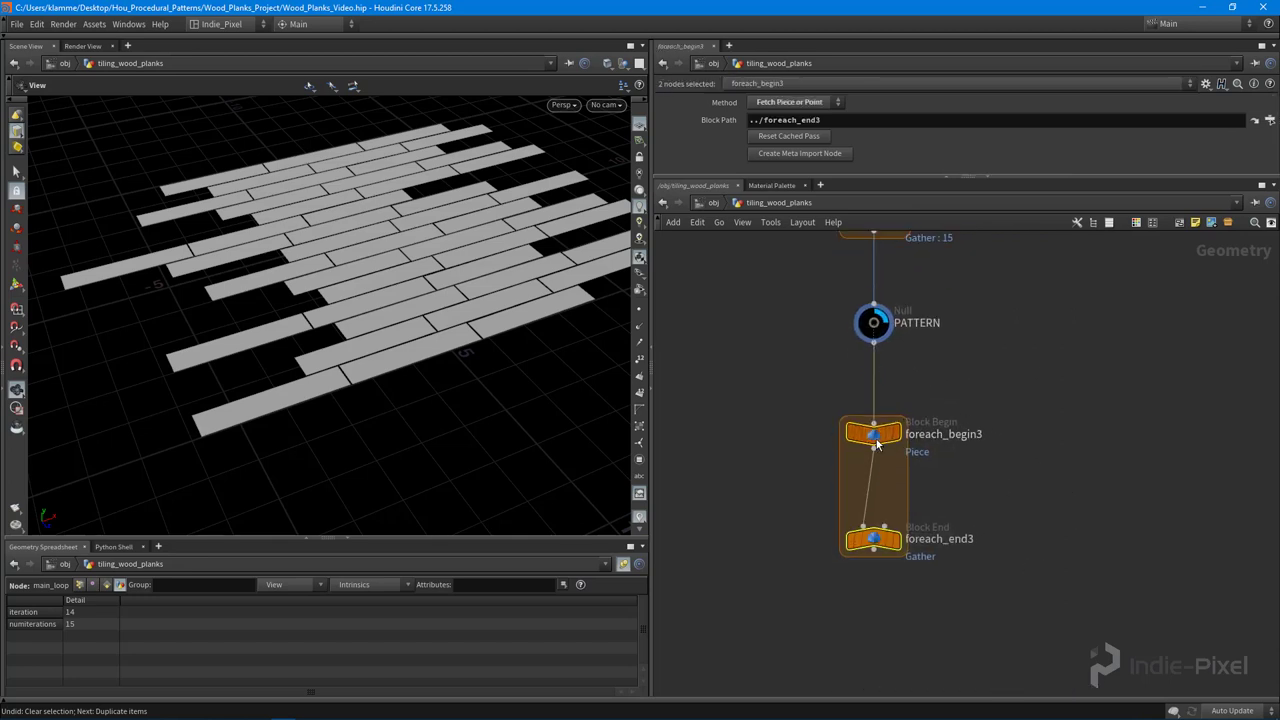
Move foreach_end3 further down to make room for nodes inside the new loop
{"action": "left_click", "coordinate": [877, 439]}
{"action": "middle_click_drag", "start_coordinate": [958, 526], "coordinate": [958, 438]}
{"action": "left_click_drag", "start_coordinate": [887, 466], "coordinate": [888, 569]}
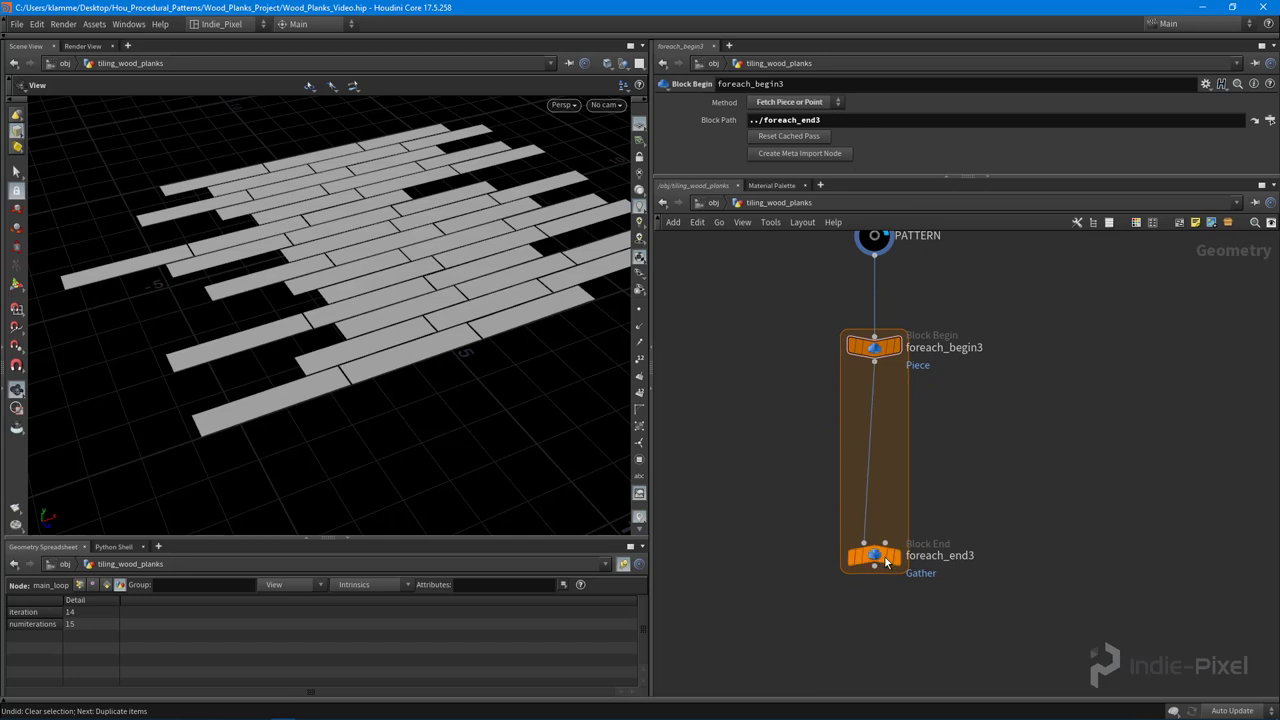
Display foreach_end3, enable its Single Pass option at 0 and frame the single plank in the viewport
{"action": "left_click", "coordinate": [880, 556]}
{"action": "left_click", "coordinate": [661, 130]}
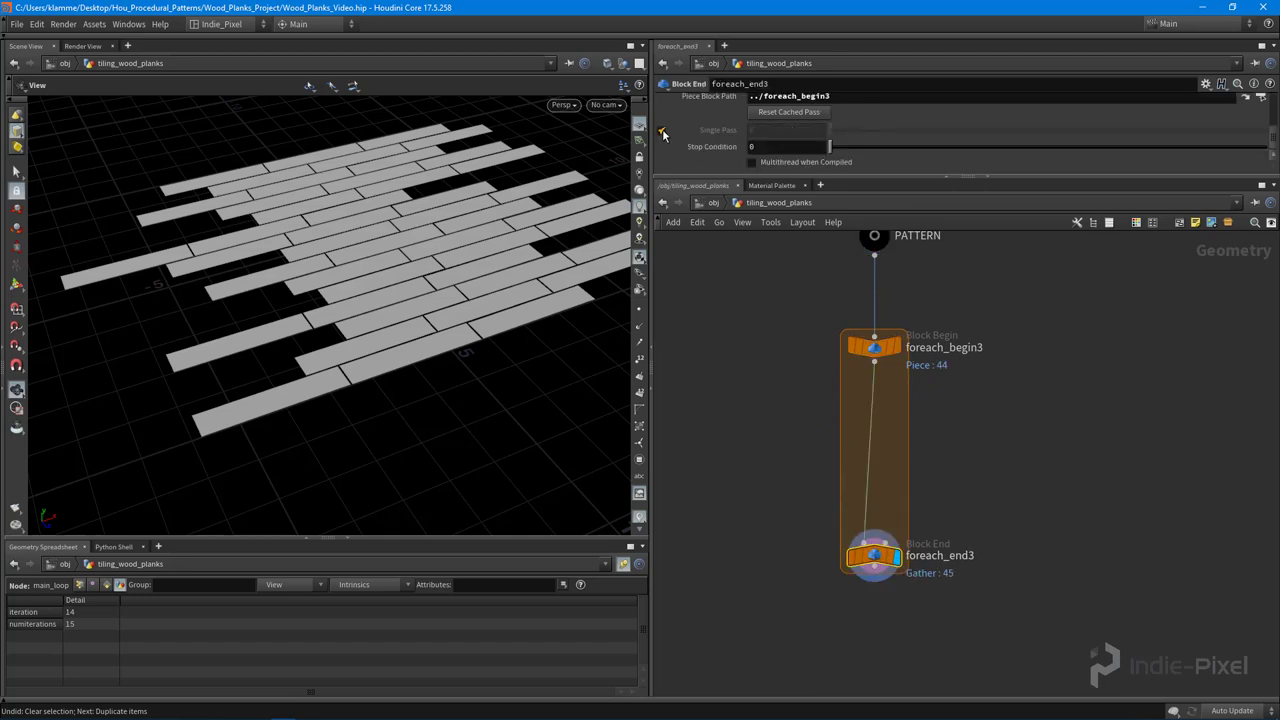
{"action": "mouse_move", "coordinate": [832, 130]}
{"action": "left_mouse_down"}
{"action": "mouse_move", "coordinate": [1016, 130]}
{"action": "mouse_move", "coordinate": [813, 132]}
{"action": "left_mouse_up"}
{"action": "key", "text": "g"}
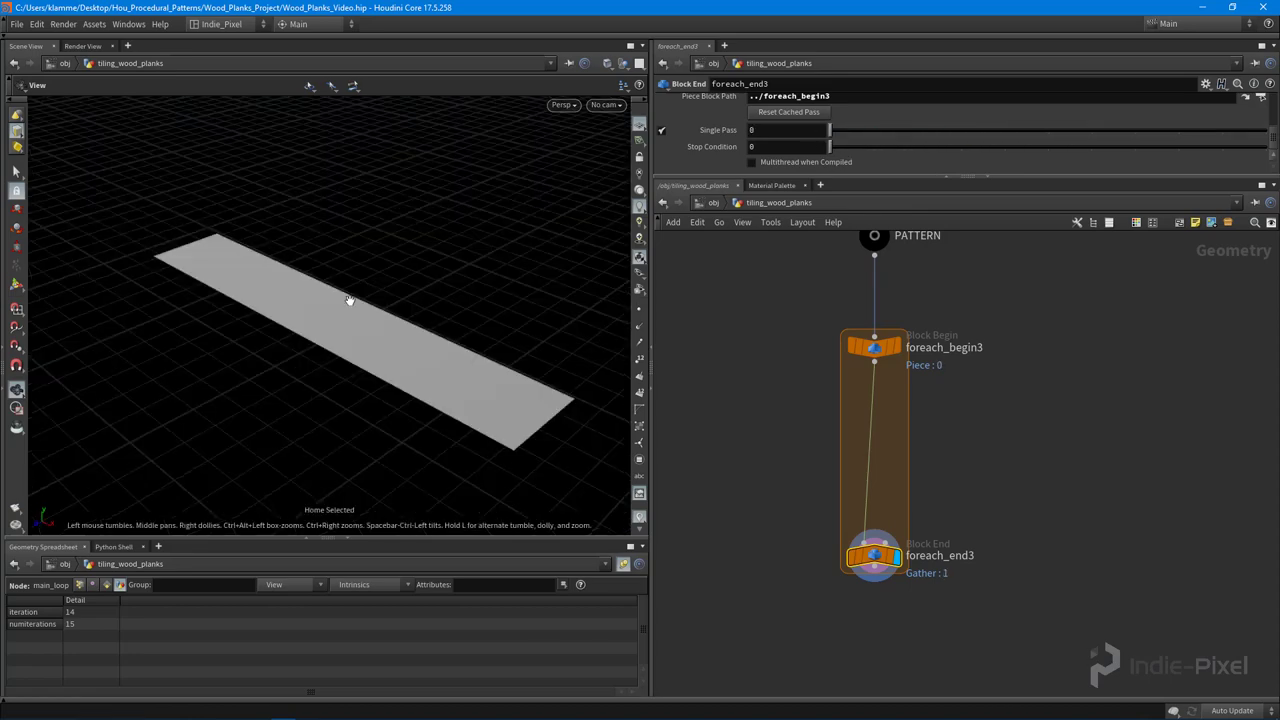
{"action": "left_click_drag", "start_coordinate": [411, 374], "coordinate": [480, 400], "text": "alt"}
{"action": "scroll", "coordinate": [480, 400], "scroll_direction": "down", "scroll_amount": 3}
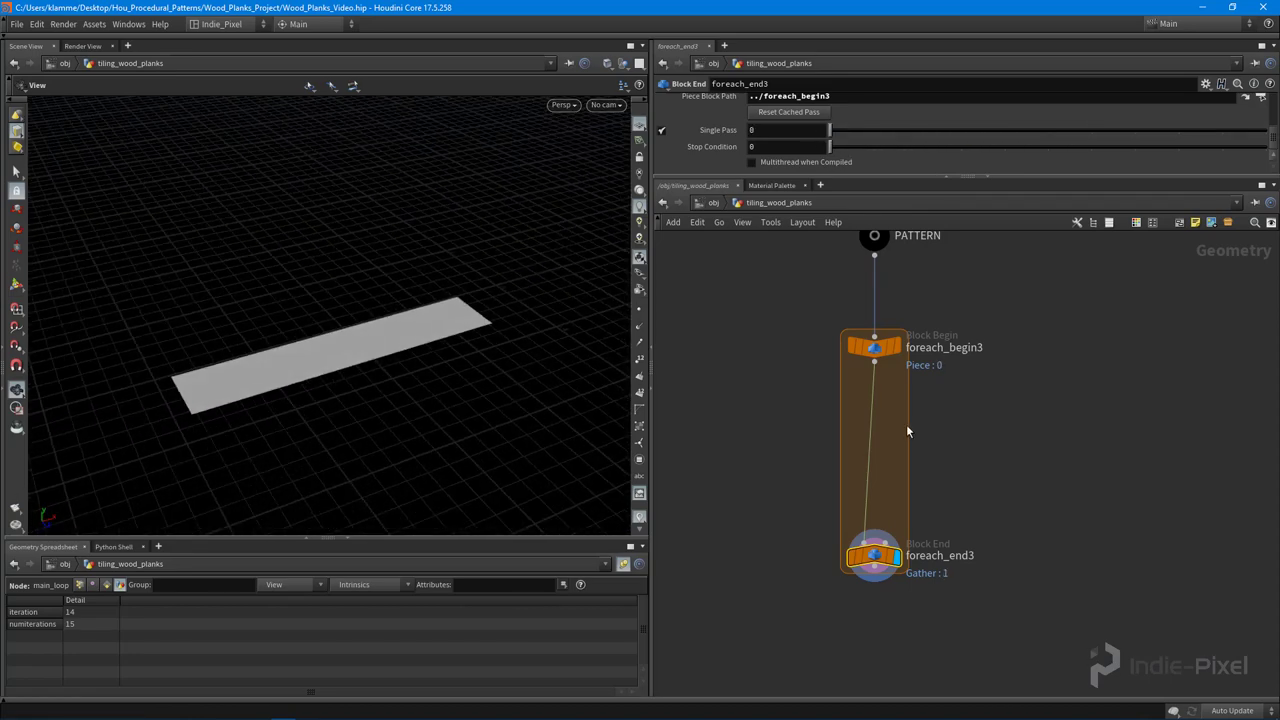
Insert a PolyExtrude node between foreach_begin3 and foreach_end3 with its display flag on, and align it beneath foreach_begin3
{"action": "key", "text": "Tab"}
{"action": "type", "text": "poly"}
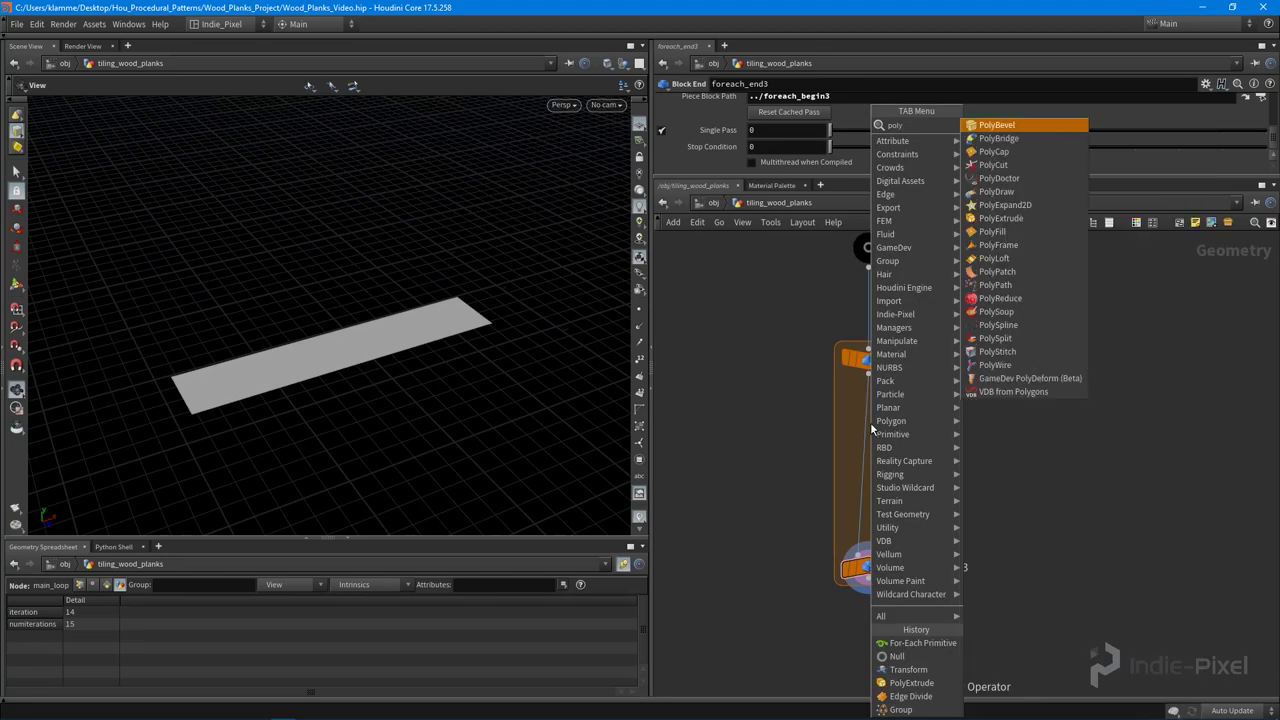
{"action": "left_click", "coordinate": [998, 218]}
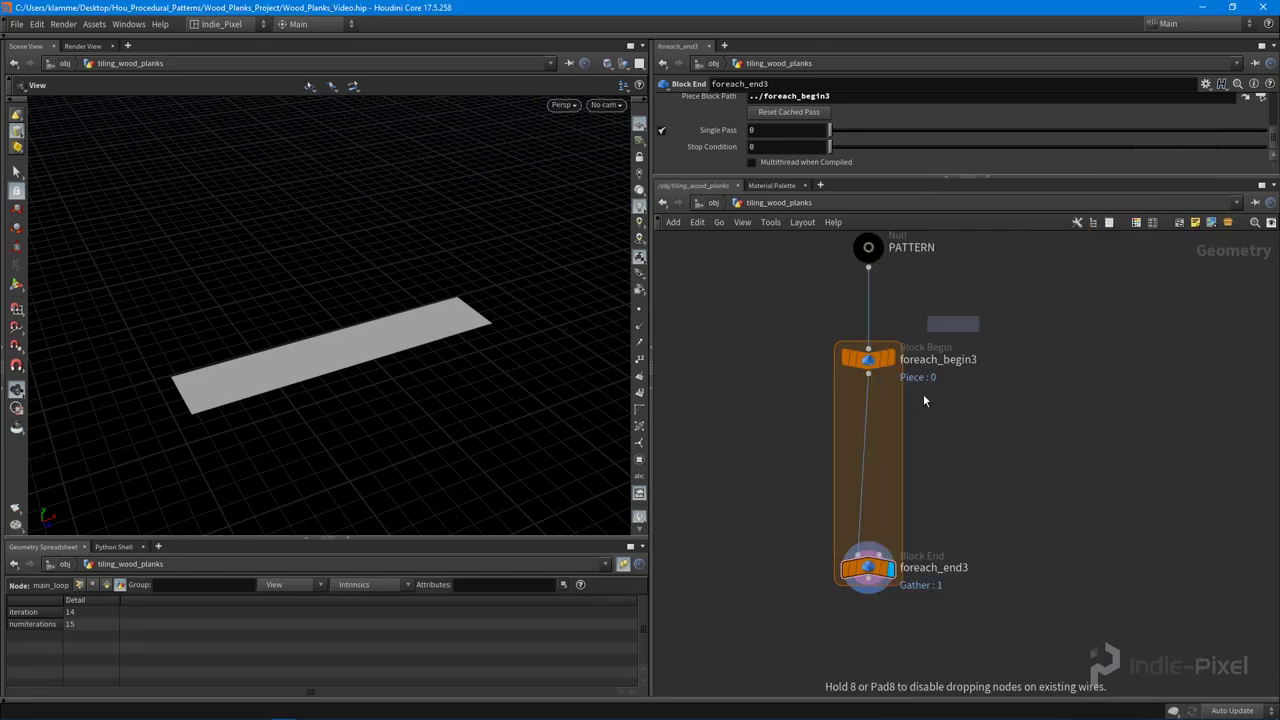
{"action": "left_click", "coordinate": [892, 420]}
{"action": "mouse_move", "coordinate": [893, 428]}
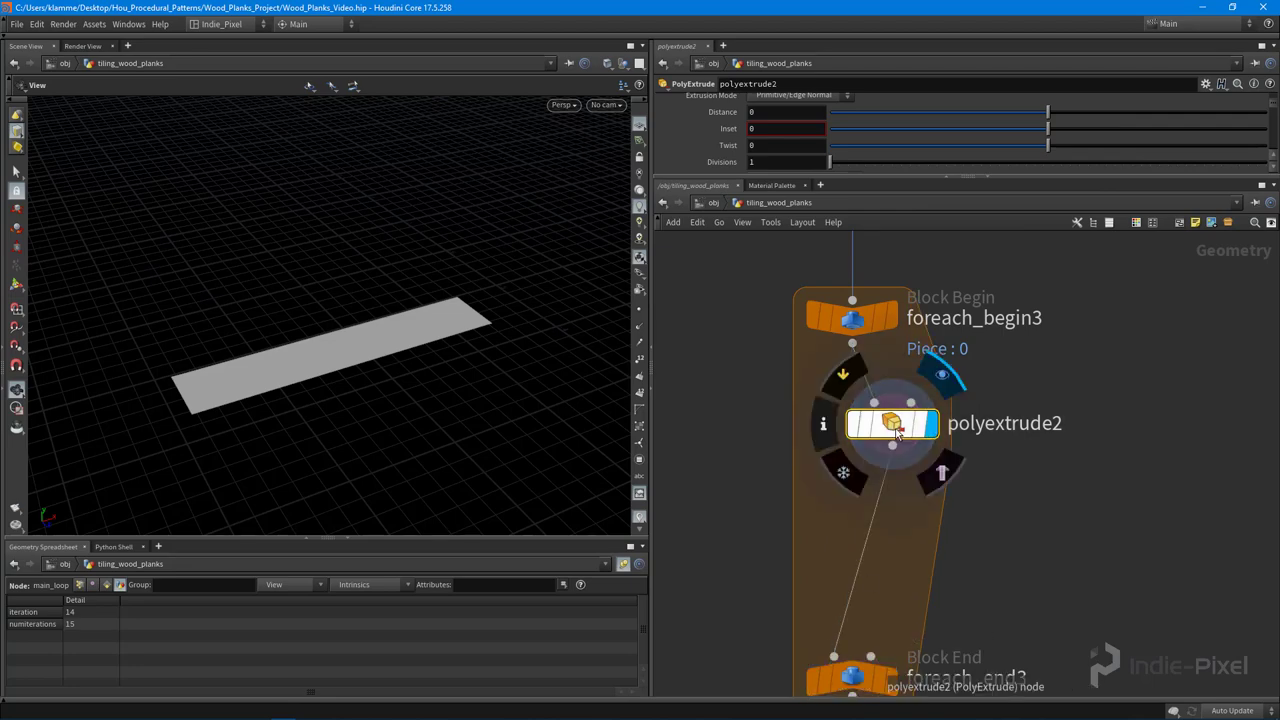
{"action": "left_click_drag", "start_coordinate": [893, 428], "coordinate": [860, 438]}
Set the plank's extrusion Distance on polyextrude2 to about 0.202
{"action": "left_click_drag", "start_coordinate": [1050, 113], "coordinate": [1097, 111]}
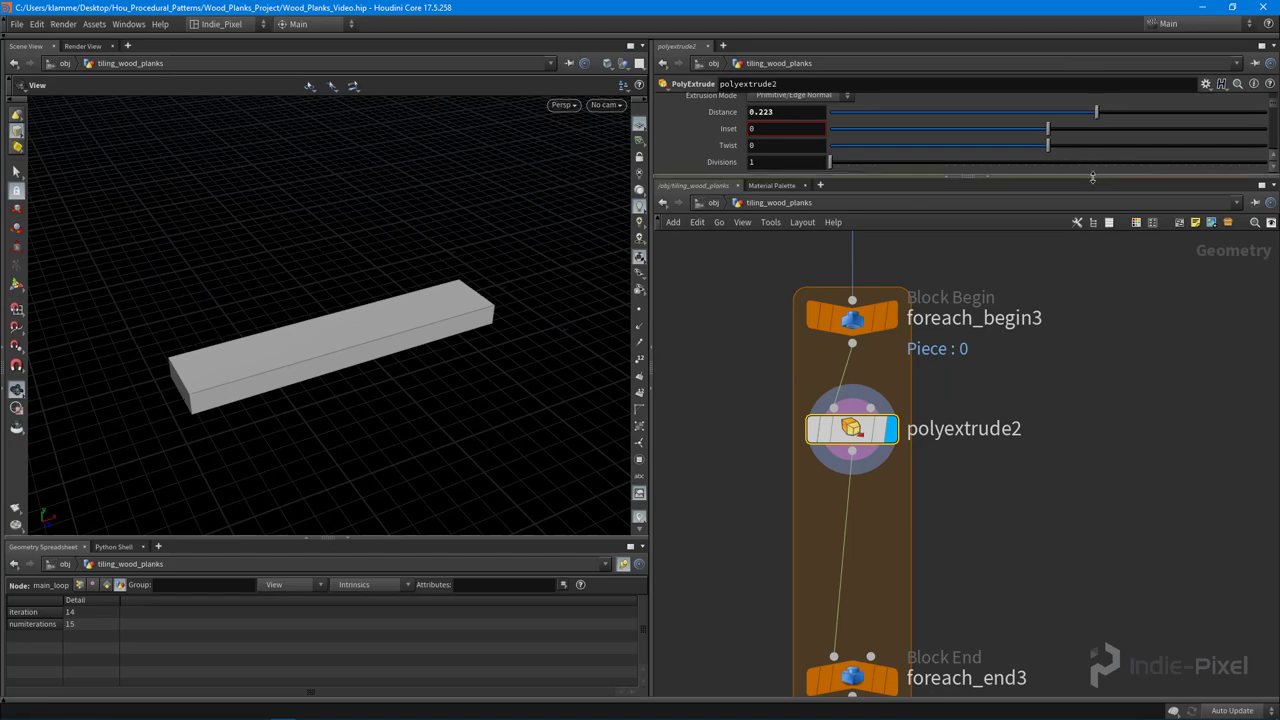
{"action": "left_click_drag", "start_coordinate": [1094, 177], "coordinate": [1094, 347]}
{"action": "mouse_move", "coordinate": [848, 520]}
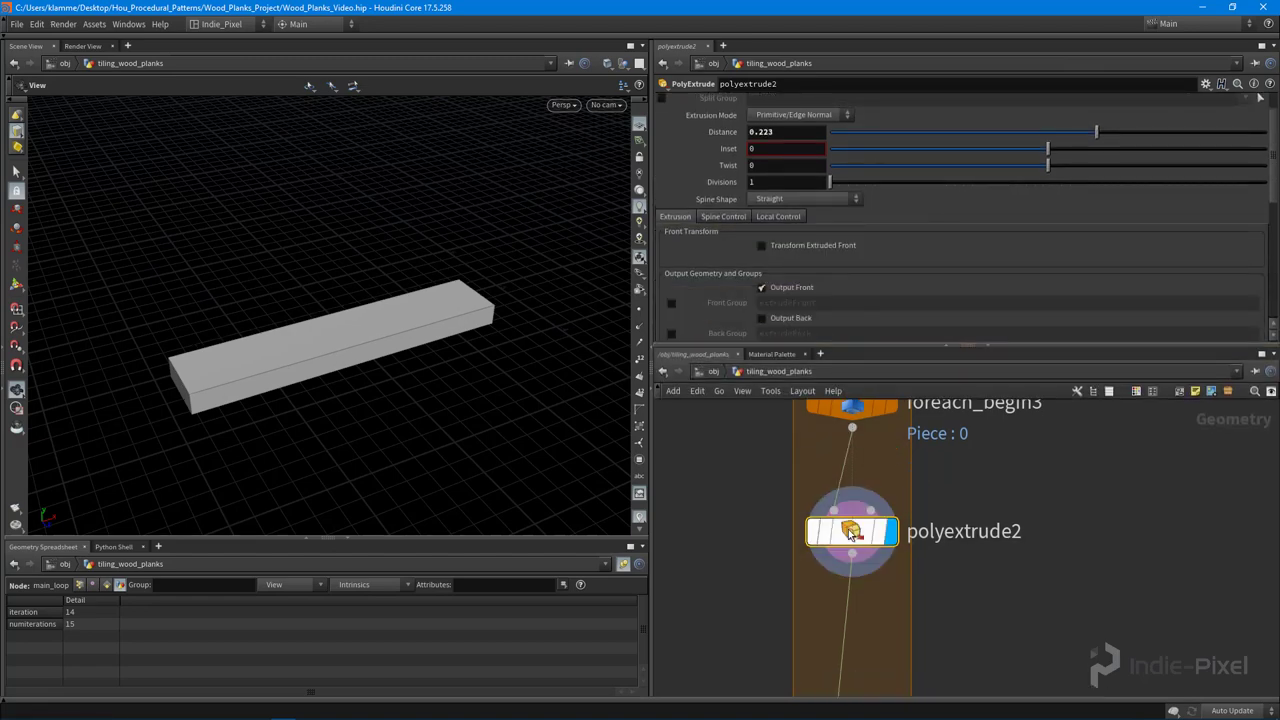
{"action": "scroll", "coordinate": [886, 236], "scroll_direction": "up", "scroll_amount": 1}
{"action": "left_click_drag", "start_coordinate": [1098, 172], "coordinate": [1091, 177]}
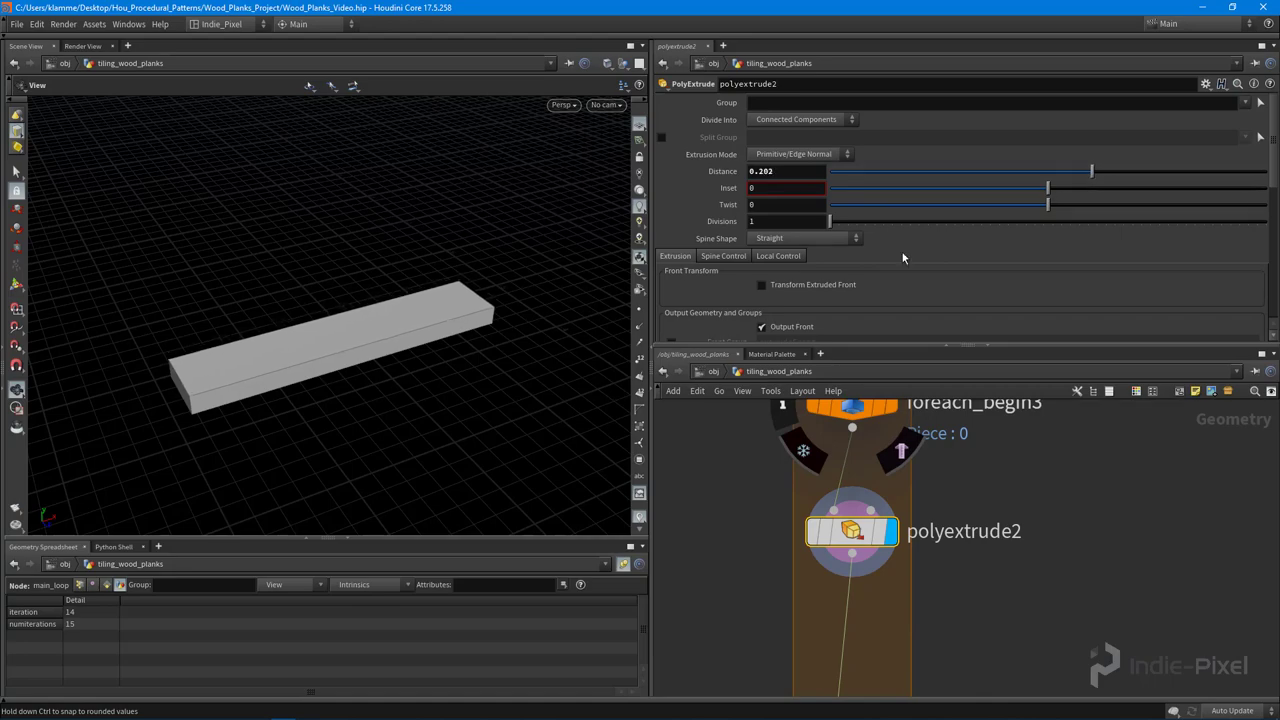
Enable Output Back on polyextrude2 to close the underside of the extruded plank
{"action": "left_click_drag", "start_coordinate": [352, 330], "coordinate": [240, 270]}
{"action": "scroll", "coordinate": [882, 248], "scroll_direction": "down", "scroll_amount": 3}
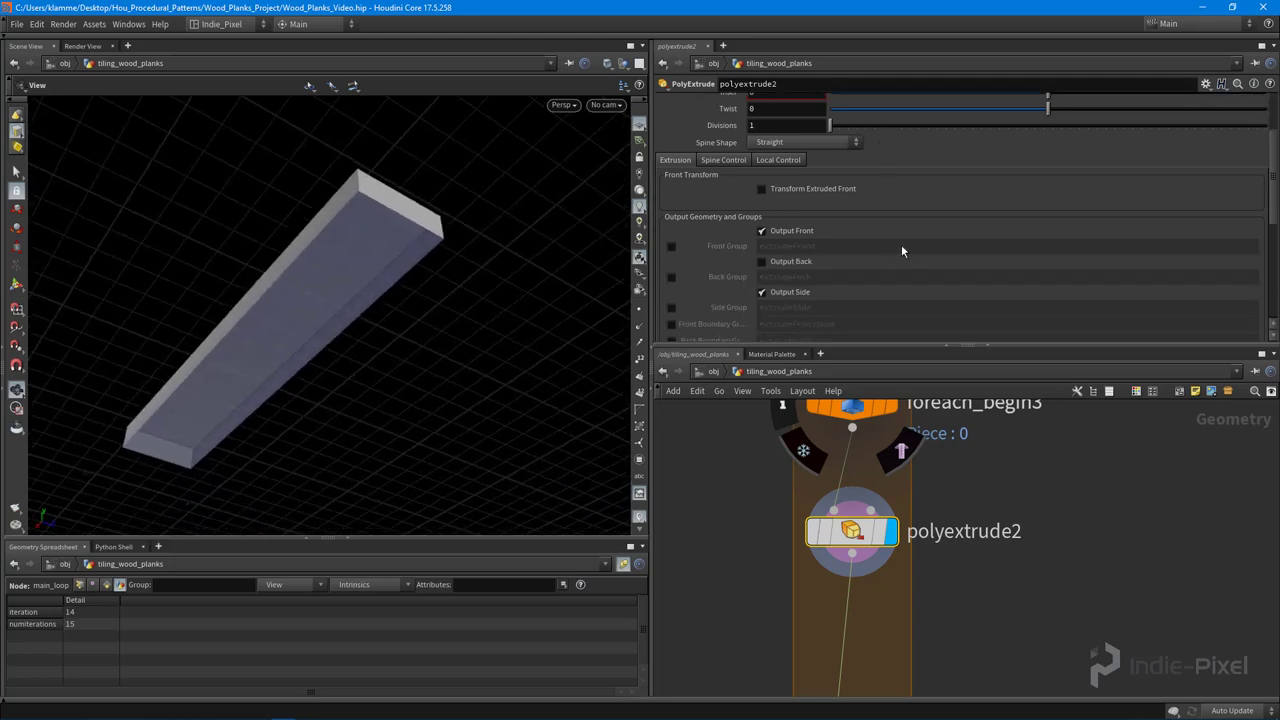
{"action": "scroll", "coordinate": [912, 230], "scroll_direction": "down", "scroll_amount": 2}
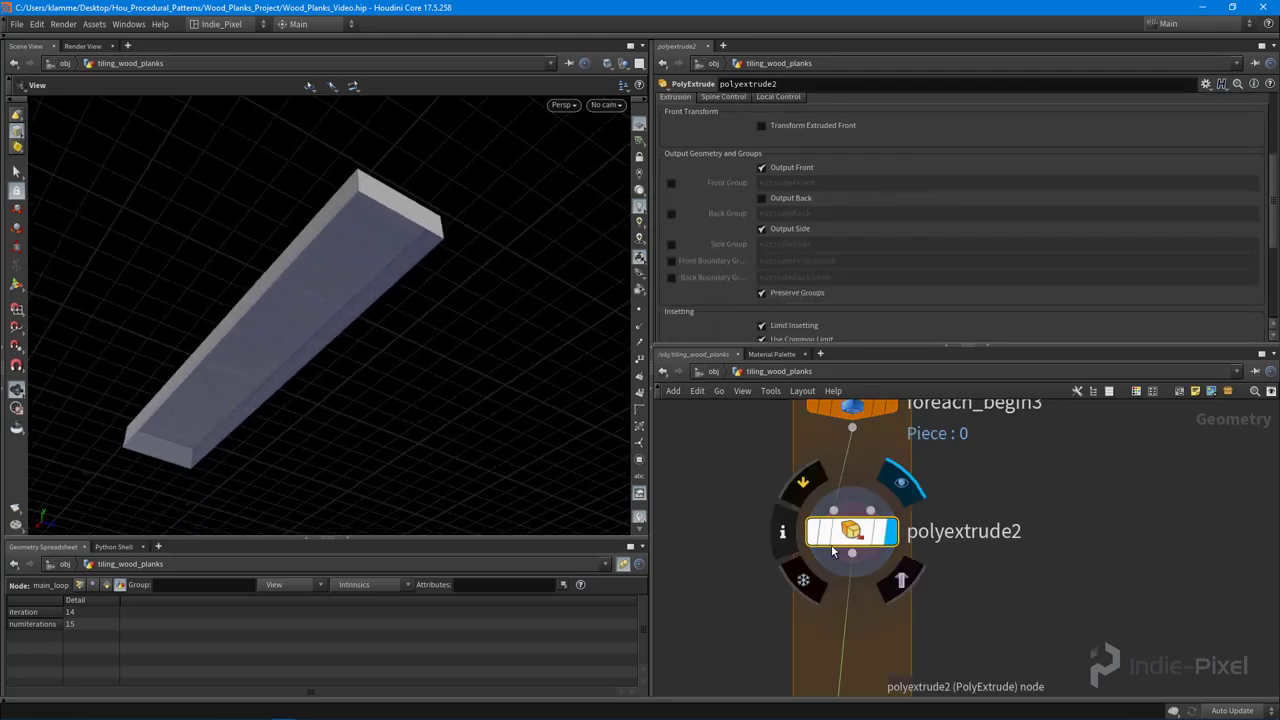
{"action": "scroll", "coordinate": [890, 206], "scroll_direction": "down", "scroll_amount": 1}
{"action": "left_click", "coordinate": [762, 182]}
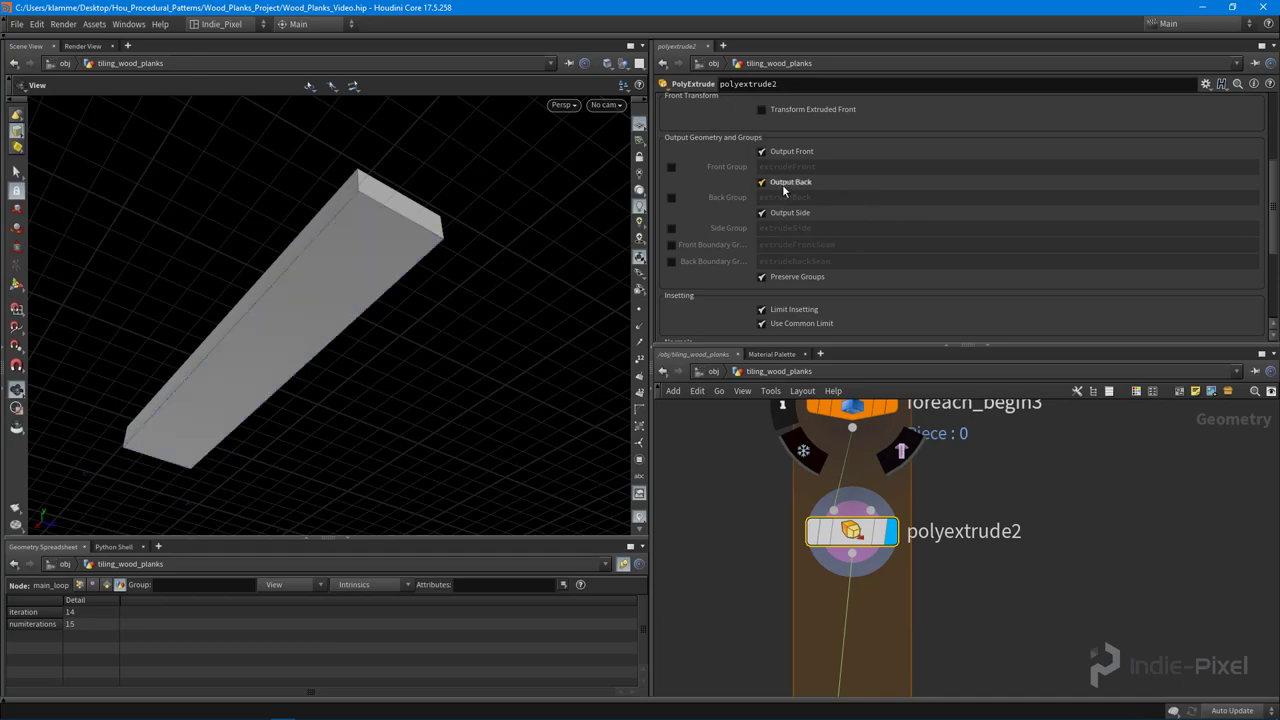
{"action": "left_click_drag", "start_coordinate": [306, 246], "coordinate": [340, 285]}
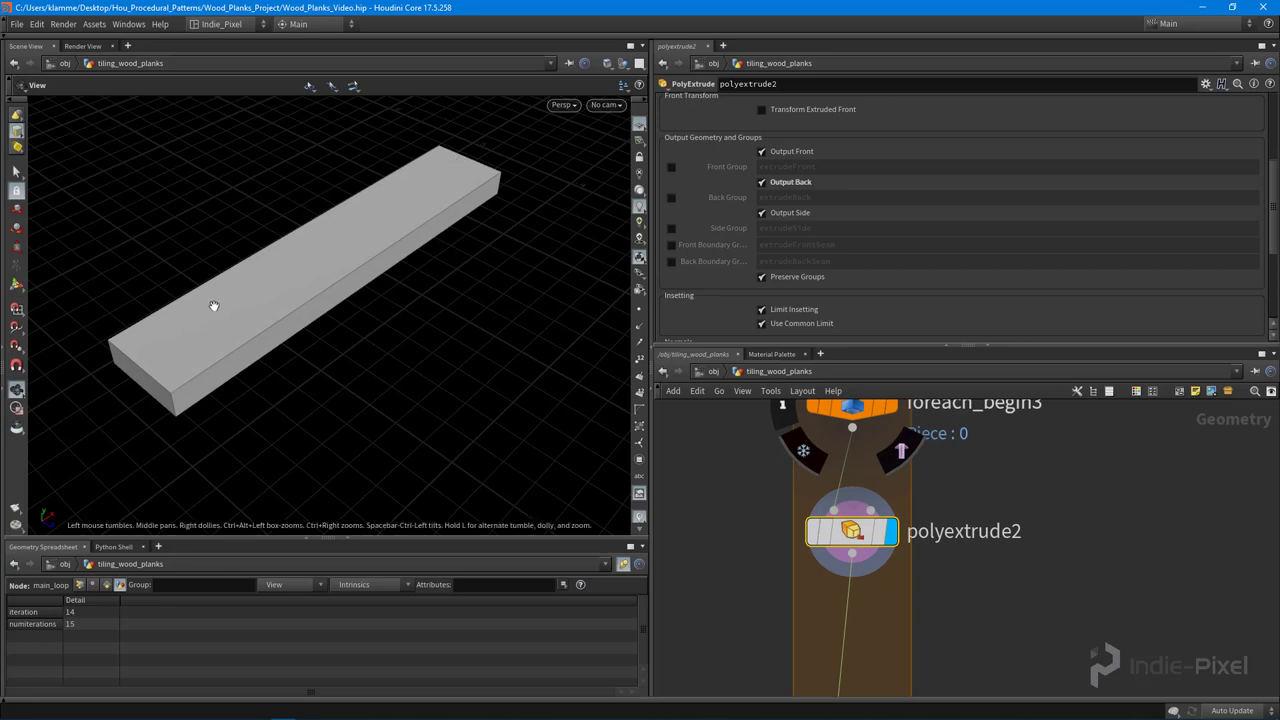
{"action": "left_click_drag", "start_coordinate": [328, 286], "coordinate": [300, 262]}
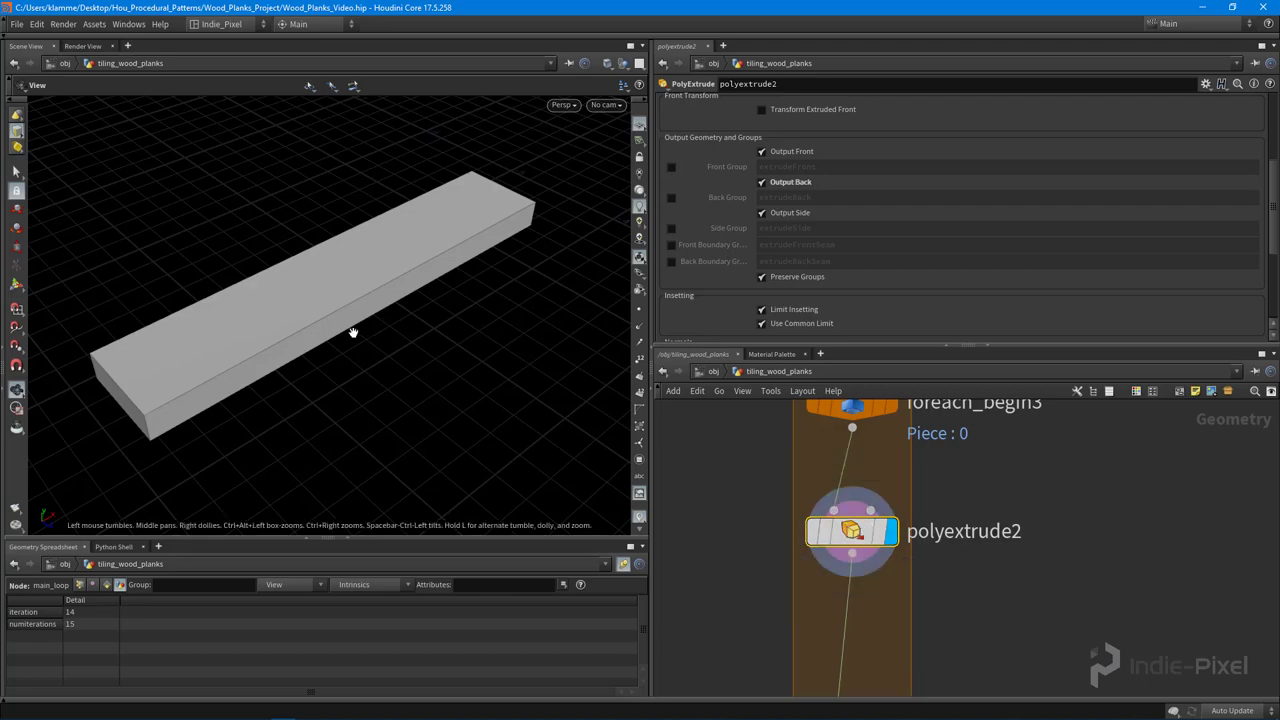
{"action": "left_click_drag", "start_coordinate": [351, 331], "coordinate": [358, 272]}
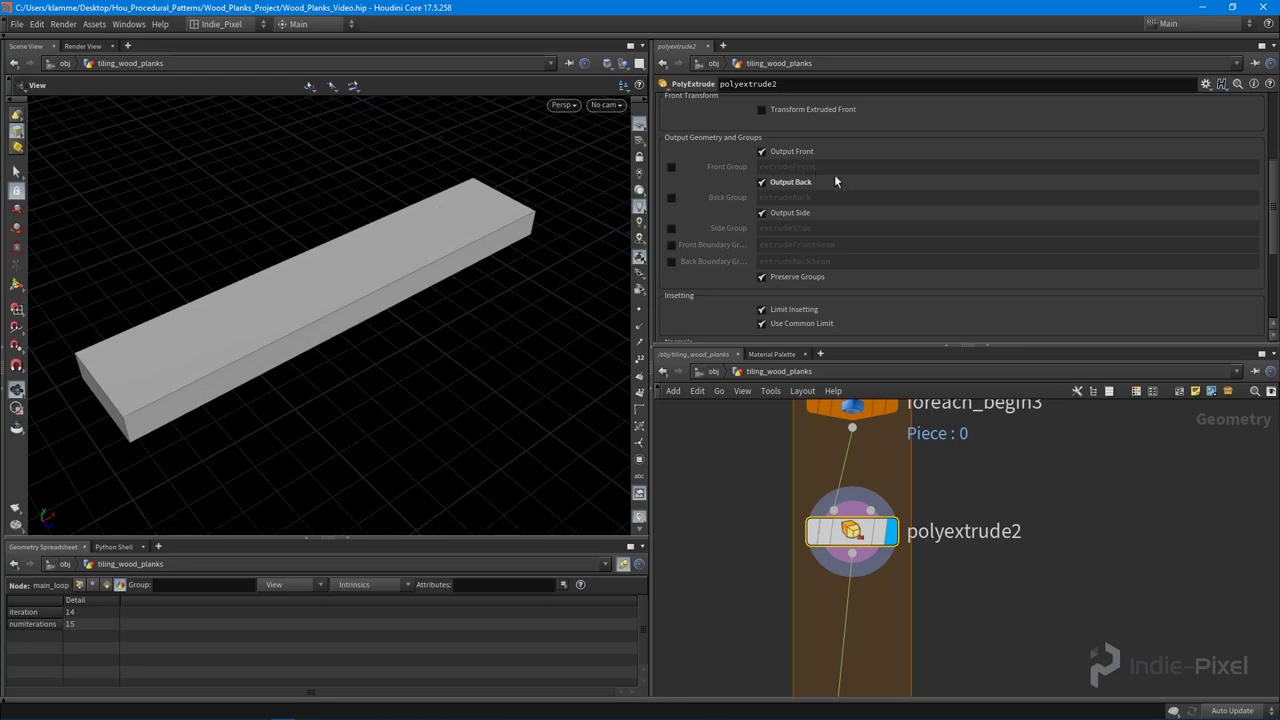
Enable the Front Group output on polyextrude2 and name the group top
{"action": "left_click", "coordinate": [672, 168]}
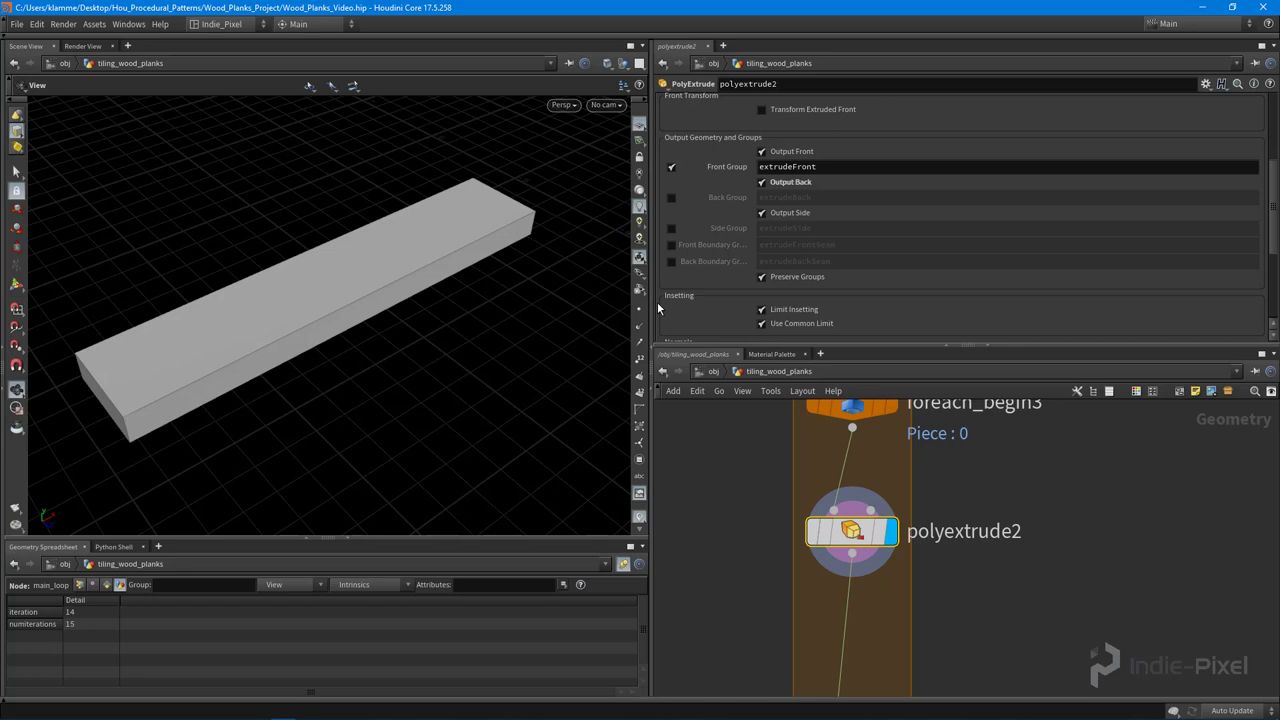
{"action": "double_click", "coordinate": [852, 165]}
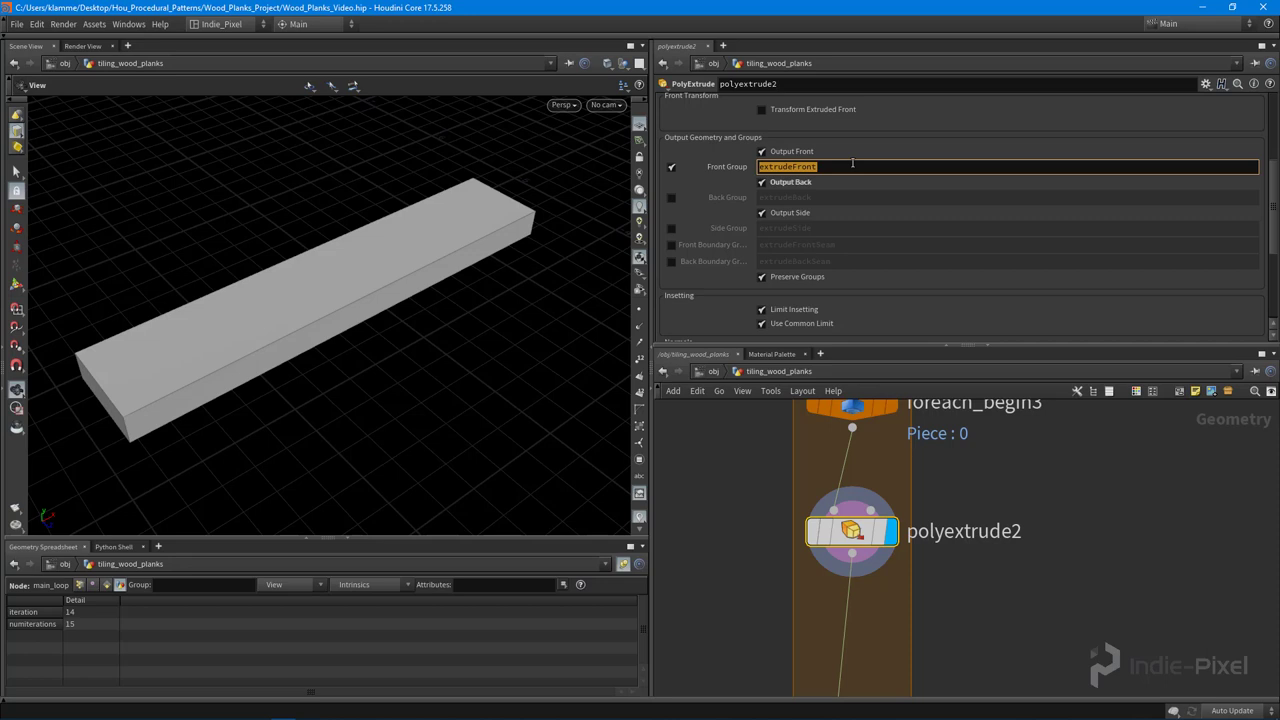
{"action": "type", "text": "top"}
{"action": "key", "text": "Return"}
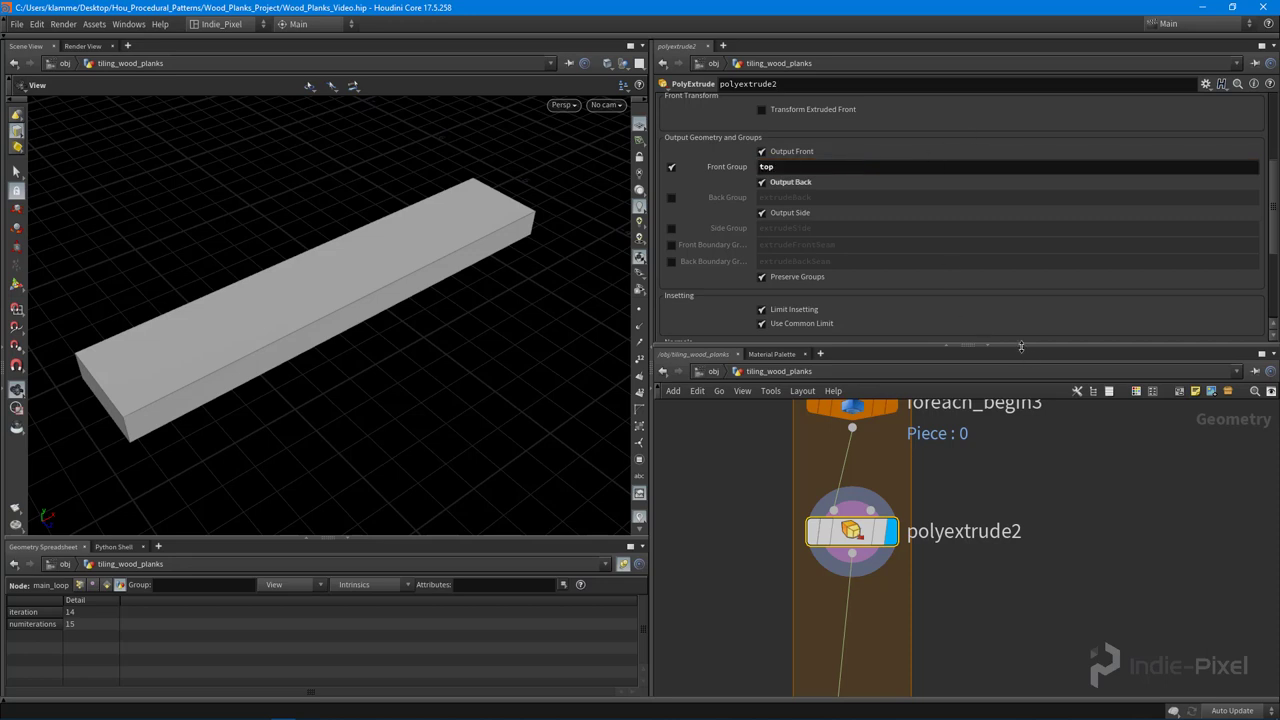
{"action": "left_click_drag", "start_coordinate": [1021, 346], "coordinate": [1010, 288]}
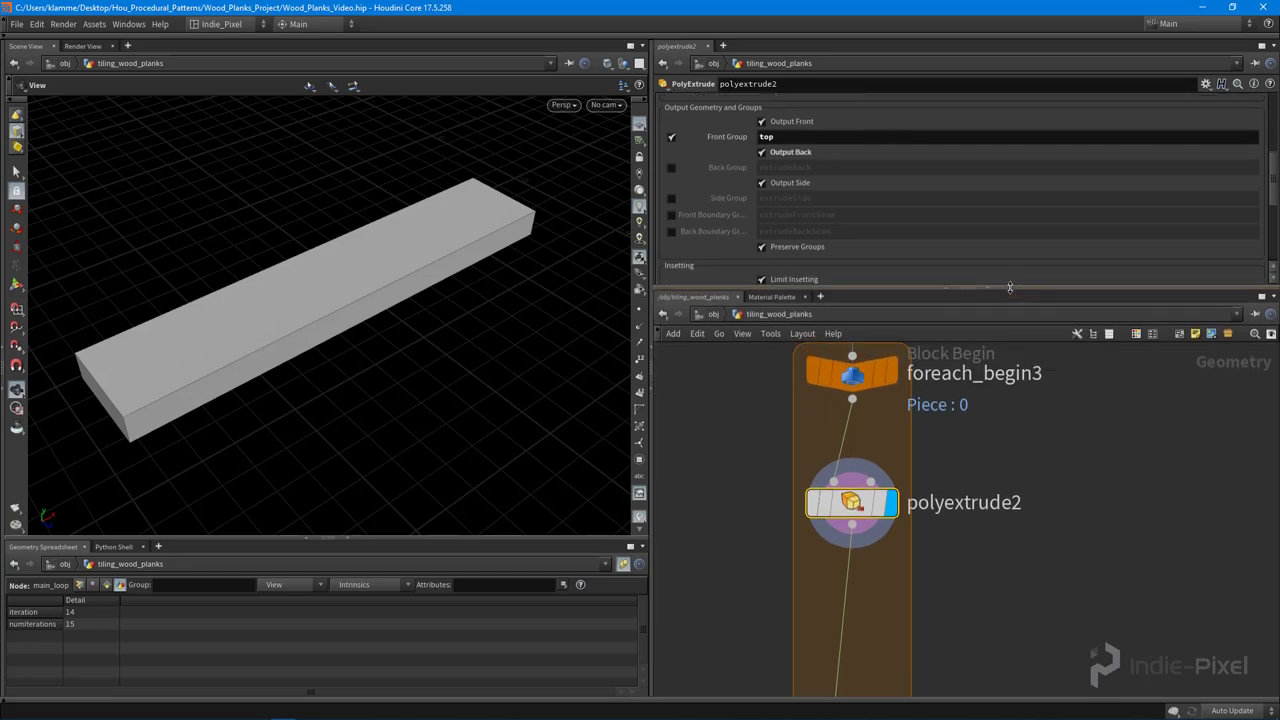
{"action": "scroll", "coordinate": [953, 481], "scroll_direction": "down", "scroll_amount": 2}
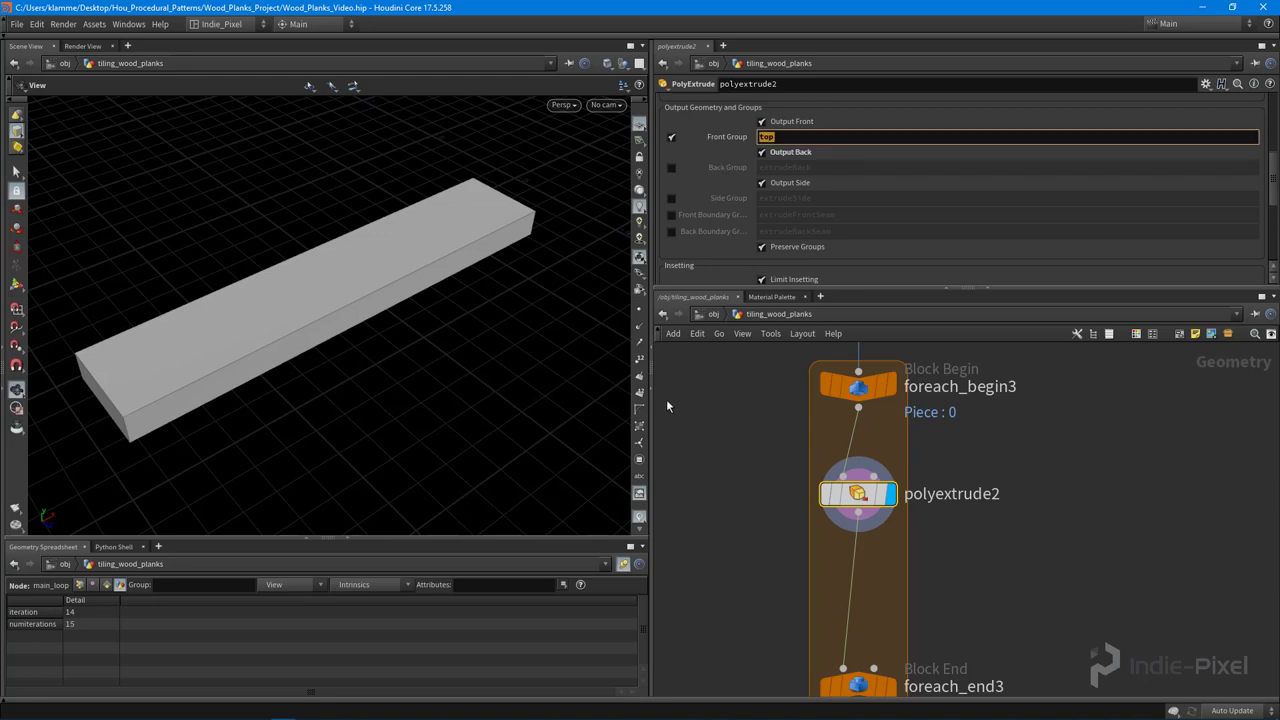
Examine the plank's primitive groups in the viewport group list to check which face the top group covers
{"action": "left_click_drag", "start_coordinate": [306, 286], "coordinate": [420, 295]}
{"action": "mouse_move", "coordinate": [853, 503]}
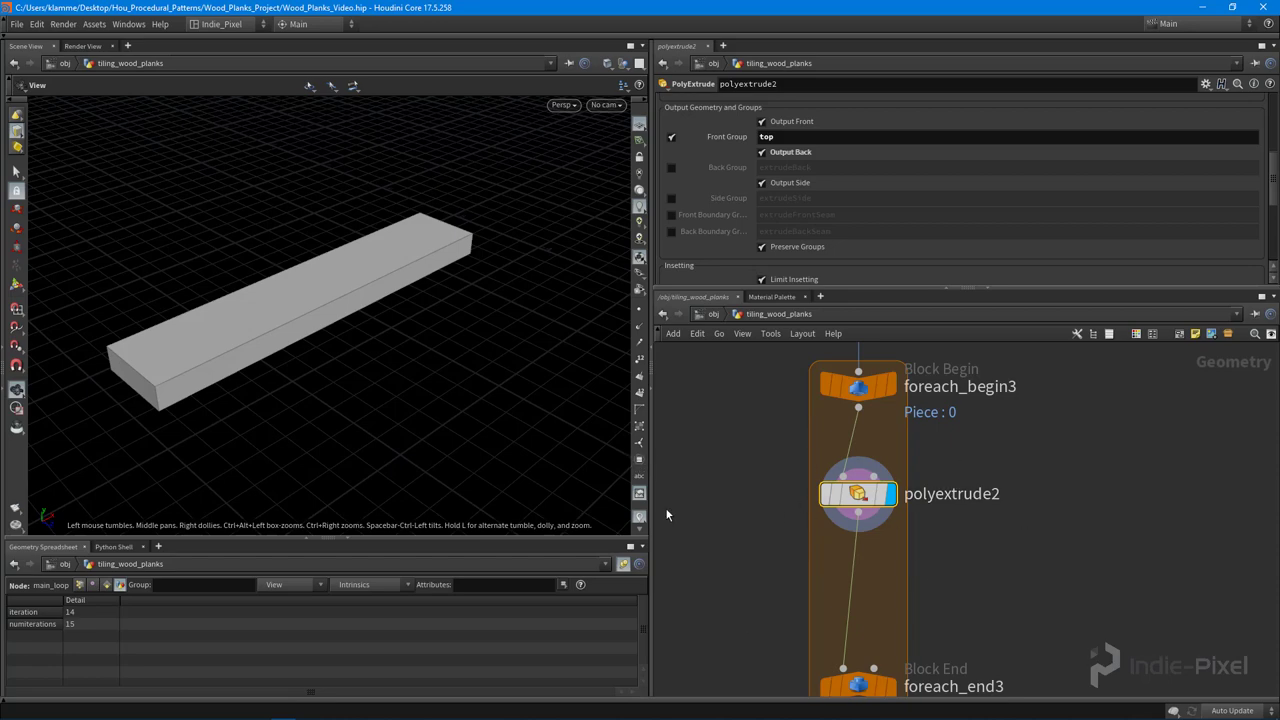
{"action": "left_click", "coordinate": [638, 461]}
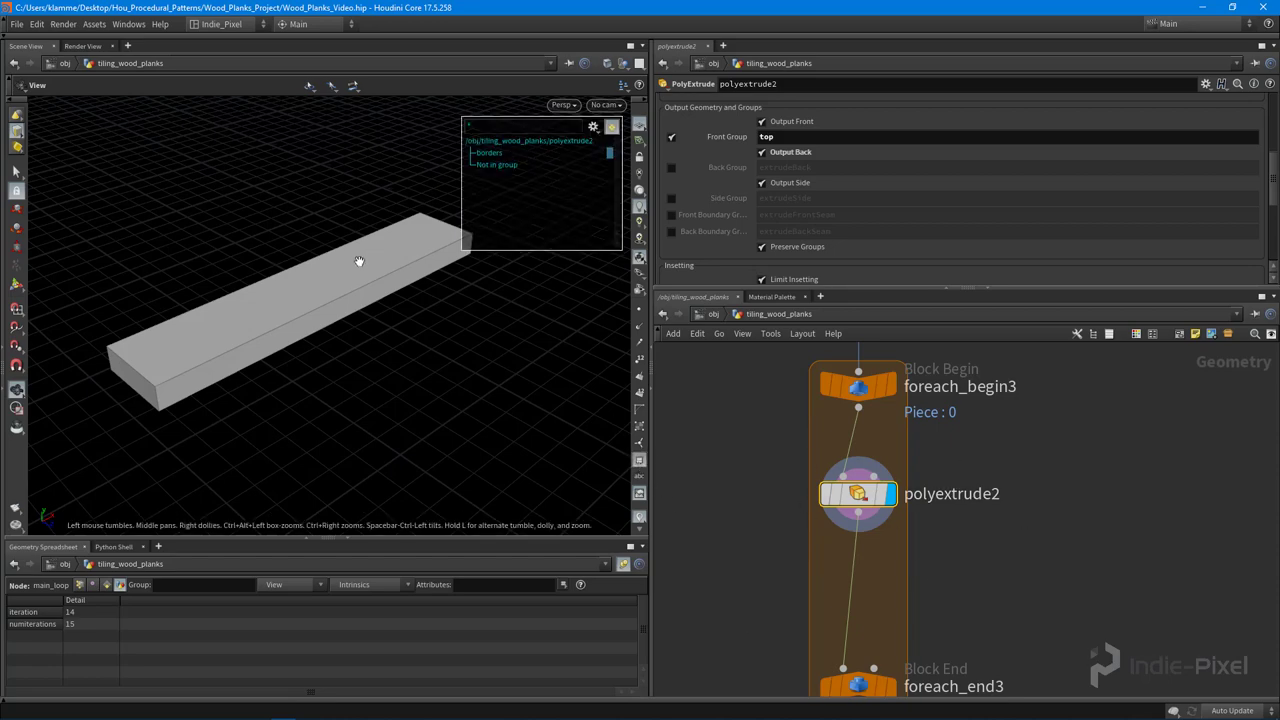
{"action": "left_click_drag", "start_coordinate": [360, 260], "coordinate": [522, 133]}
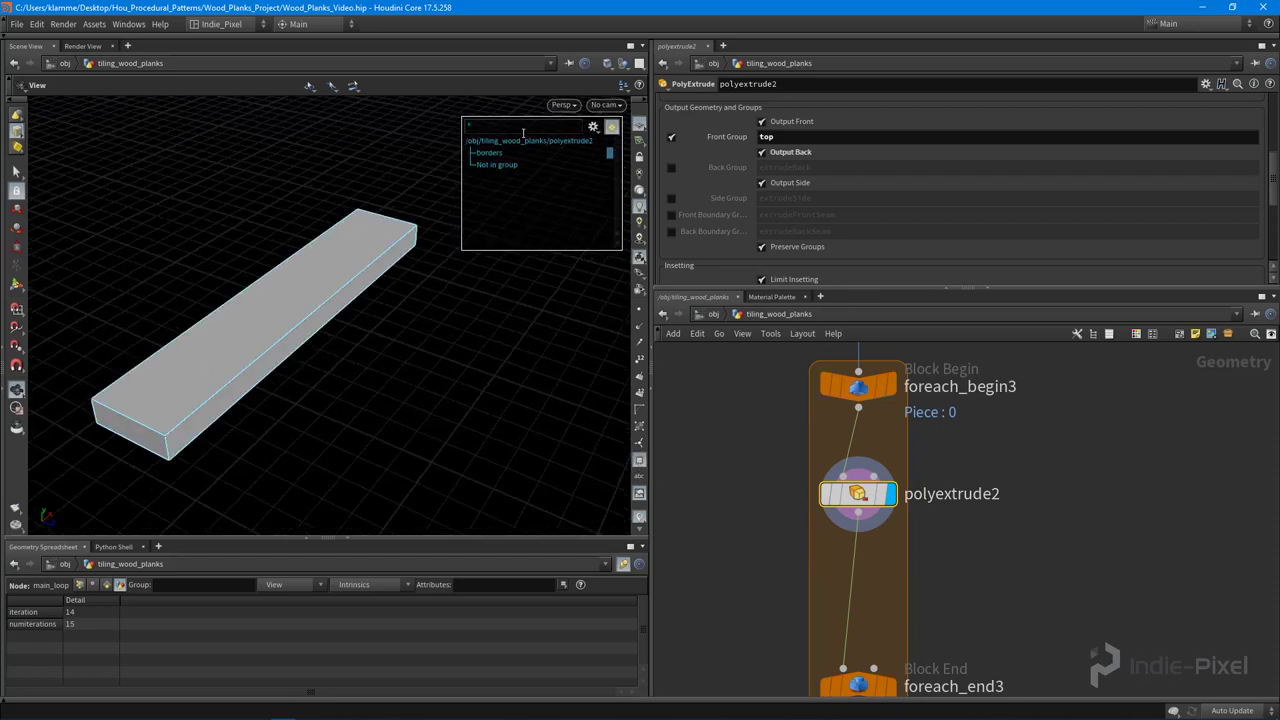
{"action": "left_click", "coordinate": [593, 128]}
{"action": "left_click", "coordinate": [610, 157]}
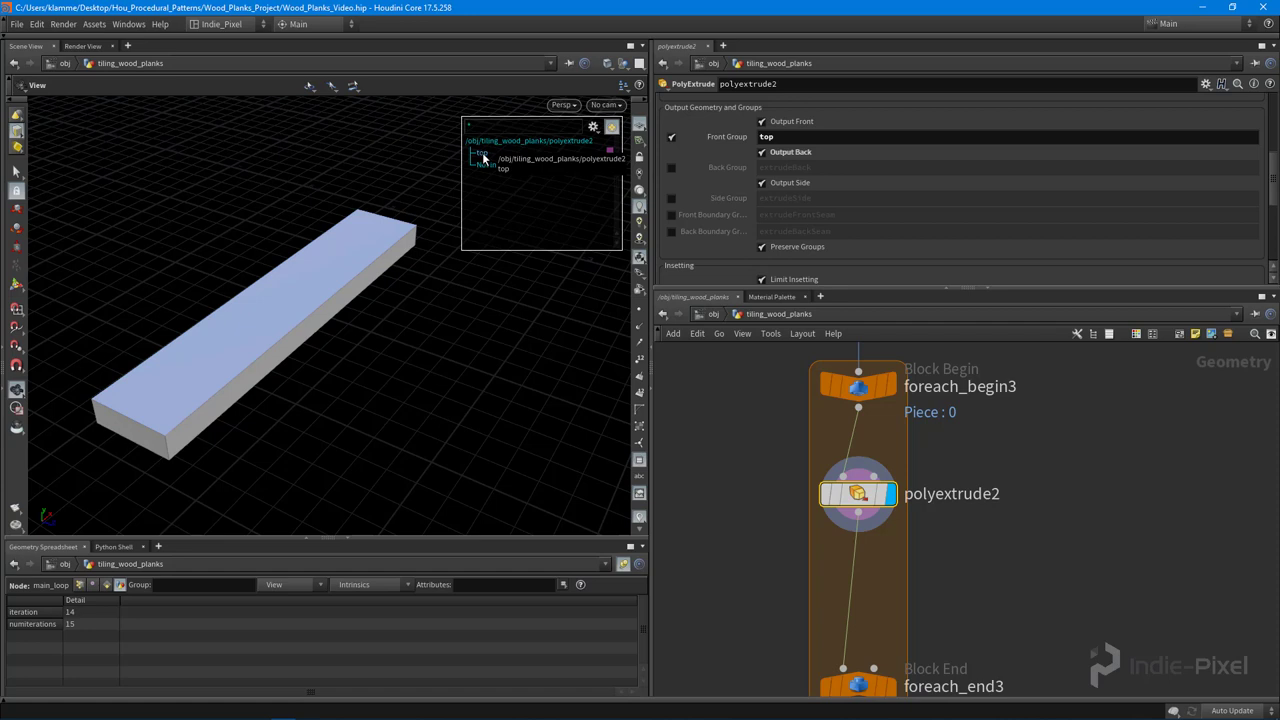
{"action": "left_click", "coordinate": [639, 461]}
Add a Blast node beside the loop's main chain, wire it from polyextrude2's output and display it
{"action": "middle_click_drag", "start_coordinate": [800, 484], "coordinate": [991, 416]}
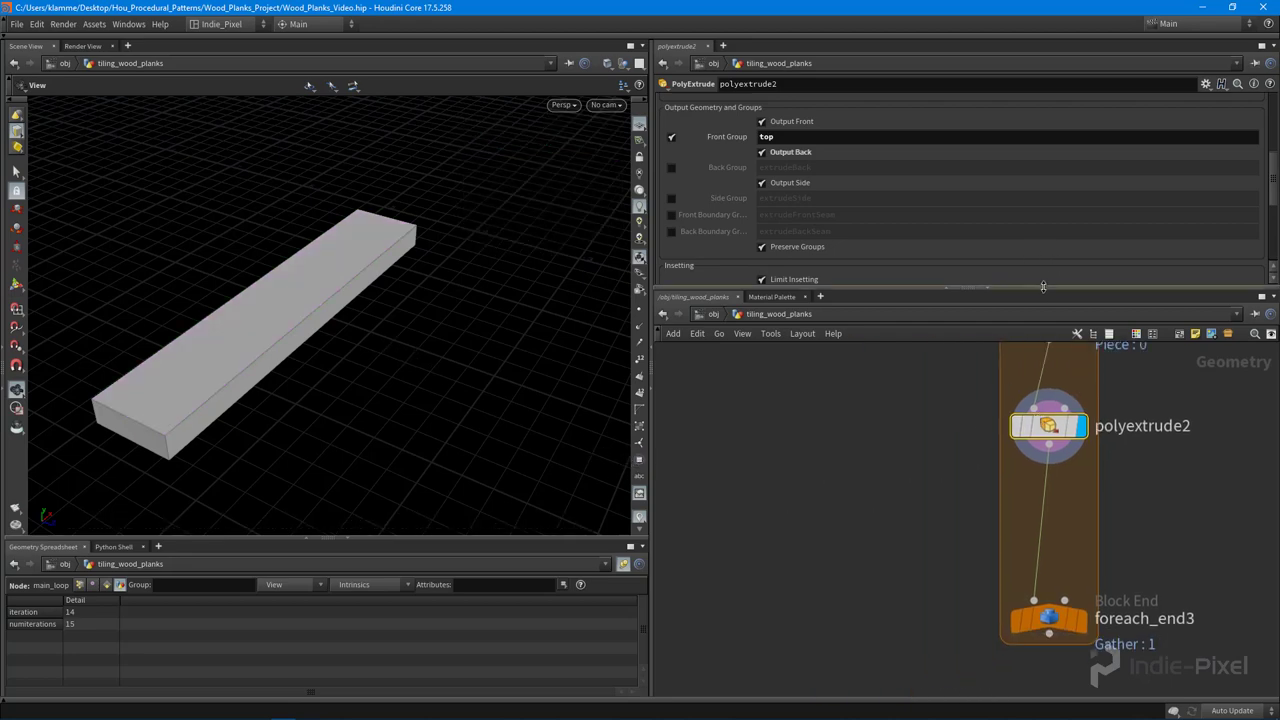
{"action": "left_click_drag", "start_coordinate": [1030, 288], "coordinate": [1030, 220]}
{"action": "middle_click_drag", "start_coordinate": [959, 411], "coordinate": [887, 406]}
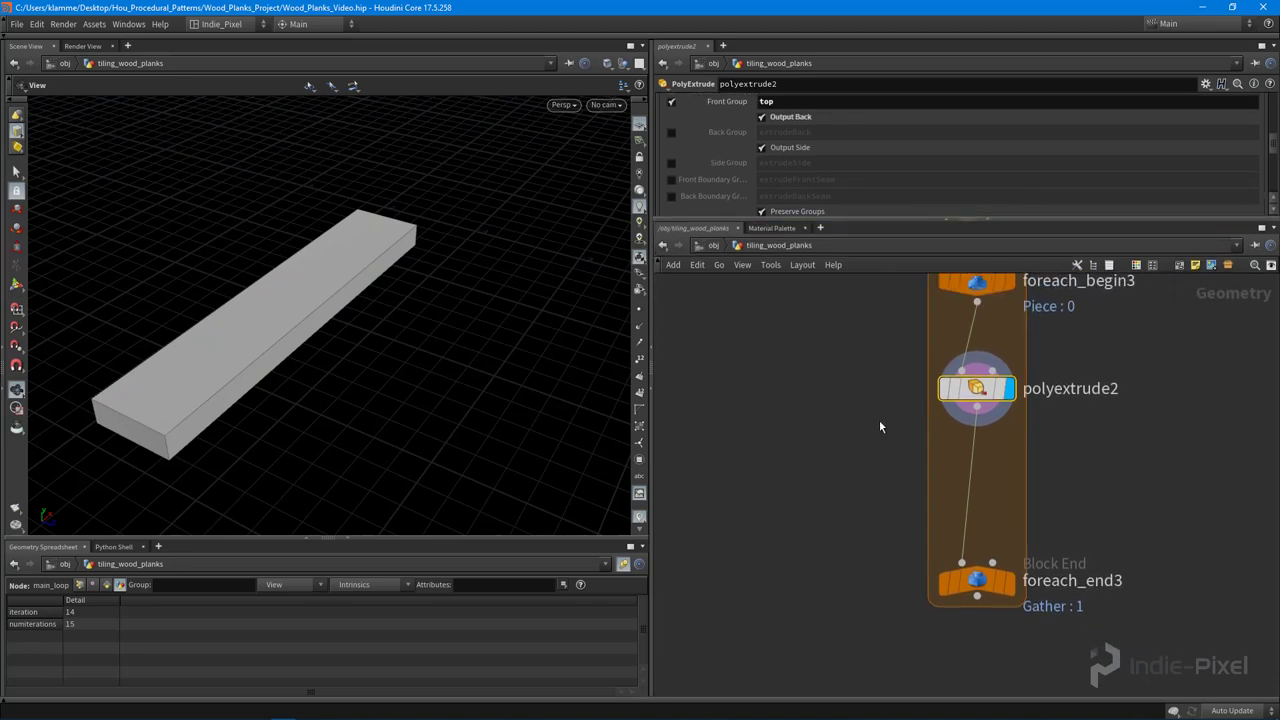
{"action": "scroll", "coordinate": [880, 420], "scroll_direction": "down", "scroll_amount": 1}
{"action": "middle_click_drag", "start_coordinate": [837, 463], "coordinate": [837, 437]}
{"action": "scroll", "coordinate": [846, 432], "scroll_direction": "up", "scroll_amount": 1}
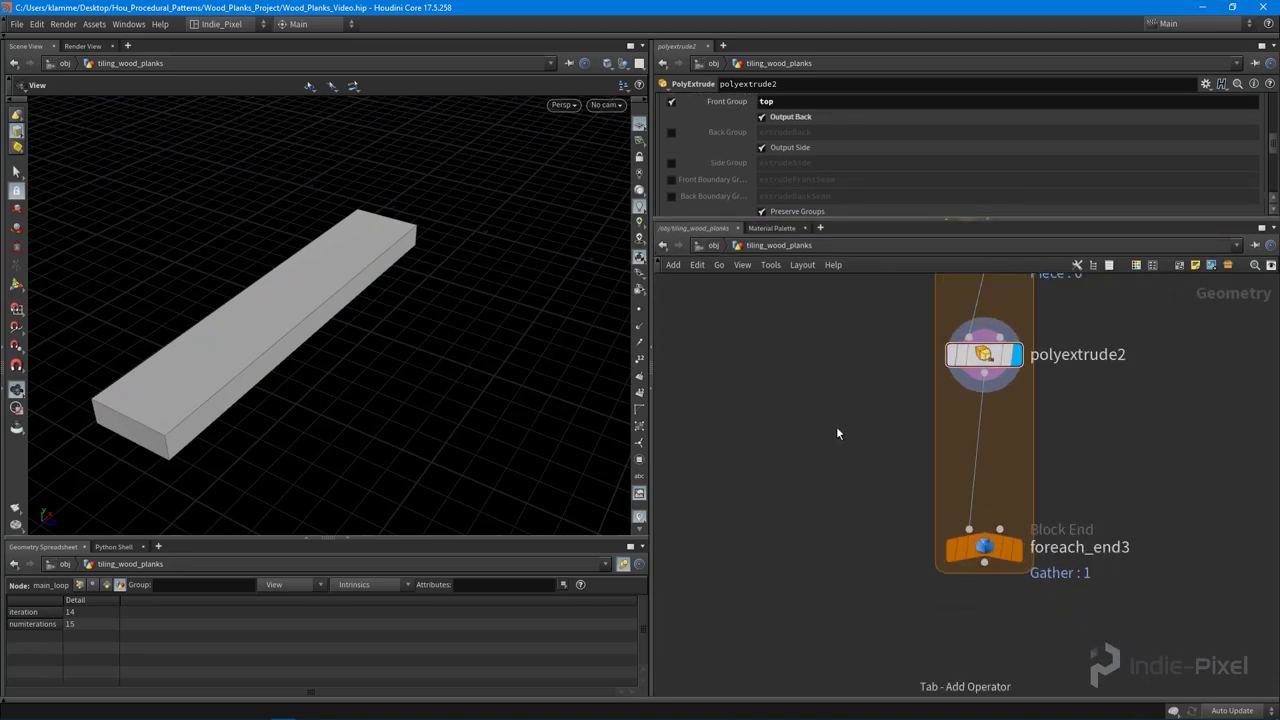
{"action": "key", "text": "Tab"}
{"action": "type", "text": "blast"}
{"action": "key", "text": "Return"}
{"action": "left_click", "coordinate": [811, 427]}
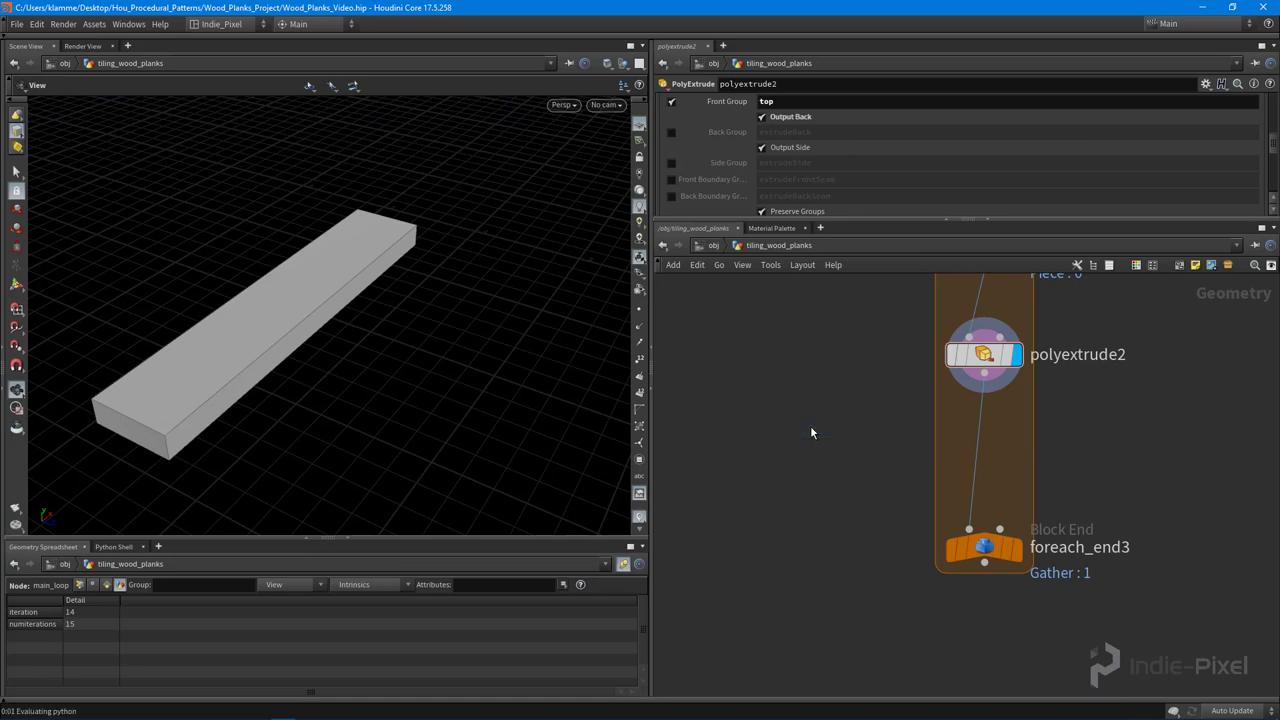
{"action": "left_click", "coordinate": [810, 428]}
{"action": "left_click_drag", "start_coordinate": [985, 374], "coordinate": [817, 421]}
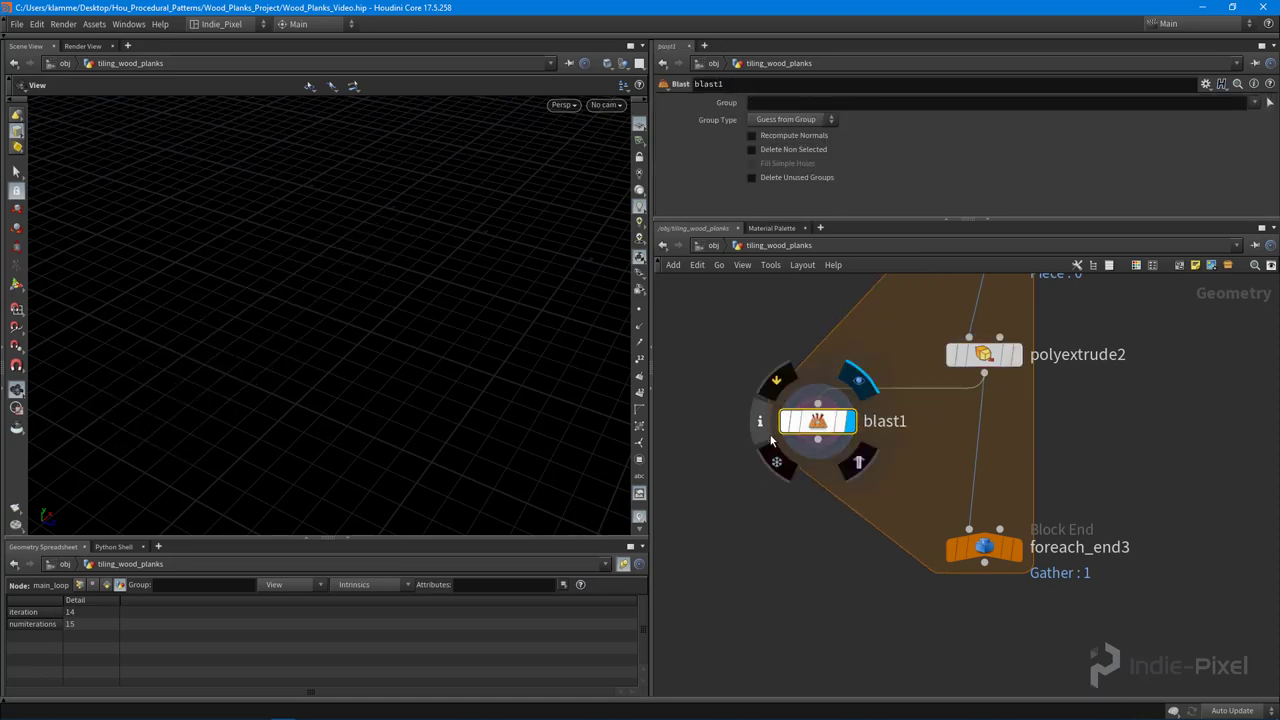
{"action": "middle_click_drag", "start_coordinate": [745, 481], "coordinate": [1000, 506]}
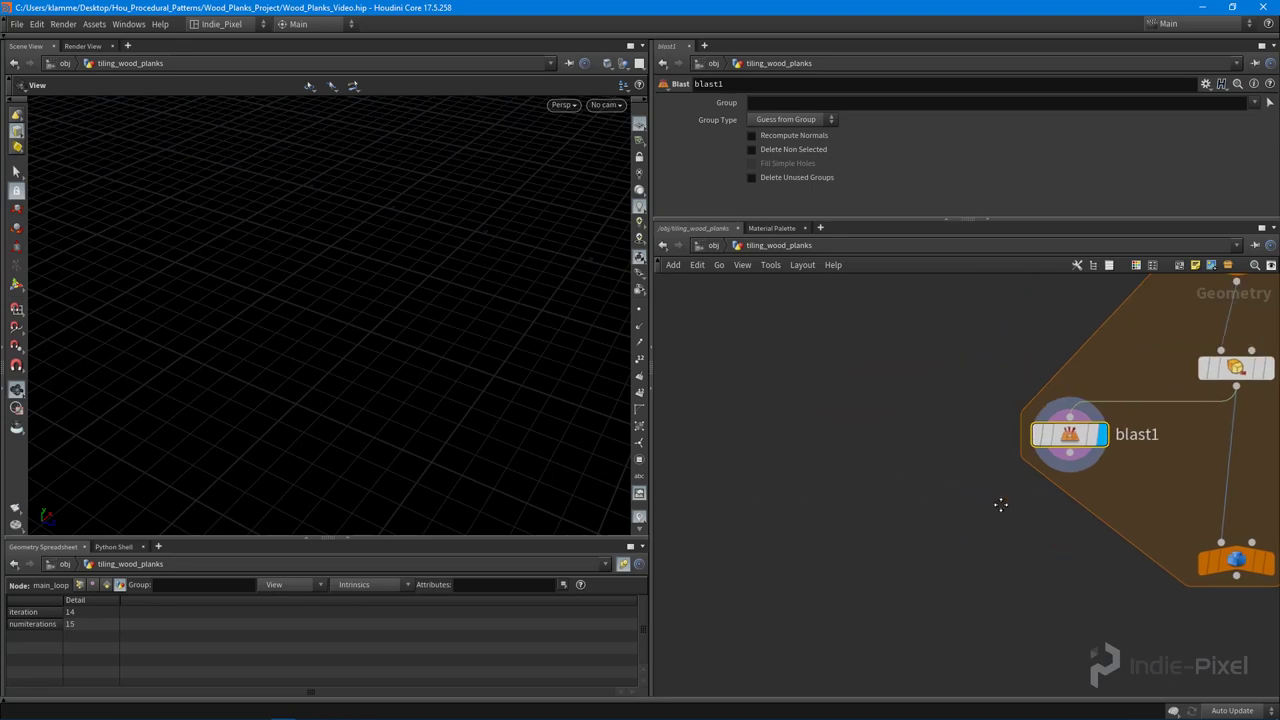
{"action": "key", "text": "Tab"}
{"action": "type", "text": "del"}
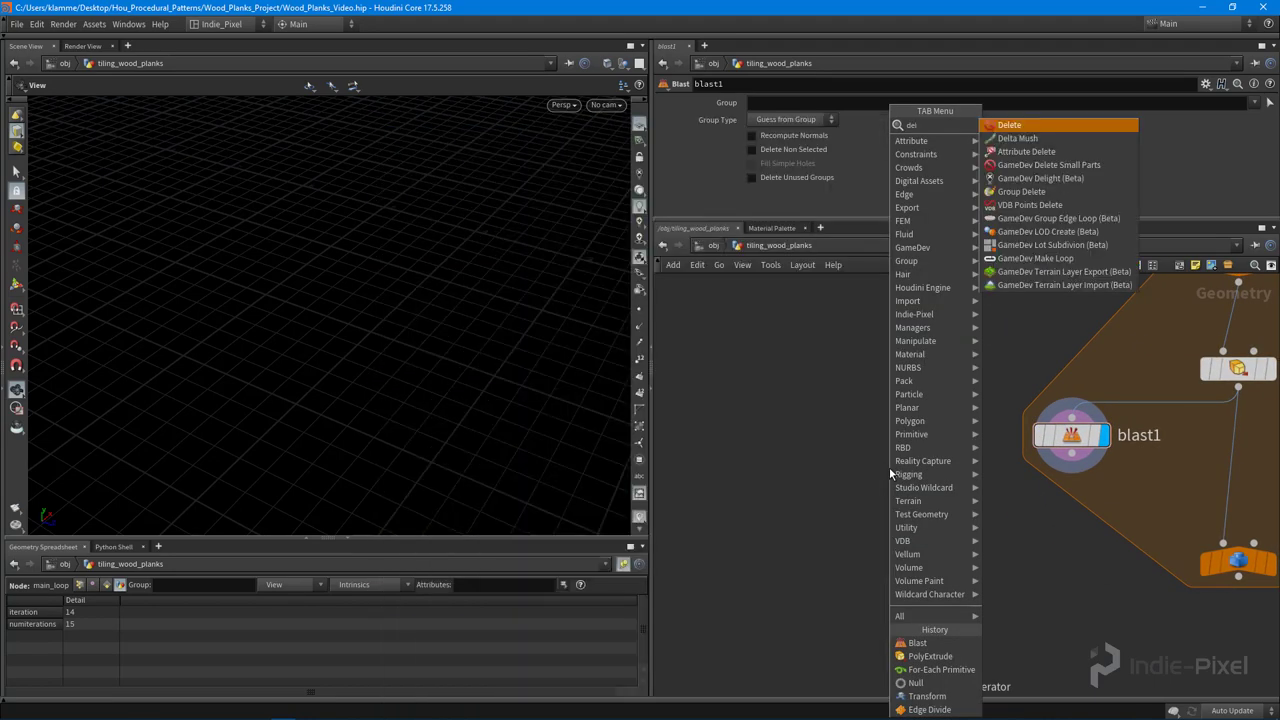
{"action": "key", "text": "Return"}
{"action": "left_click", "coordinate": [902, 478]}
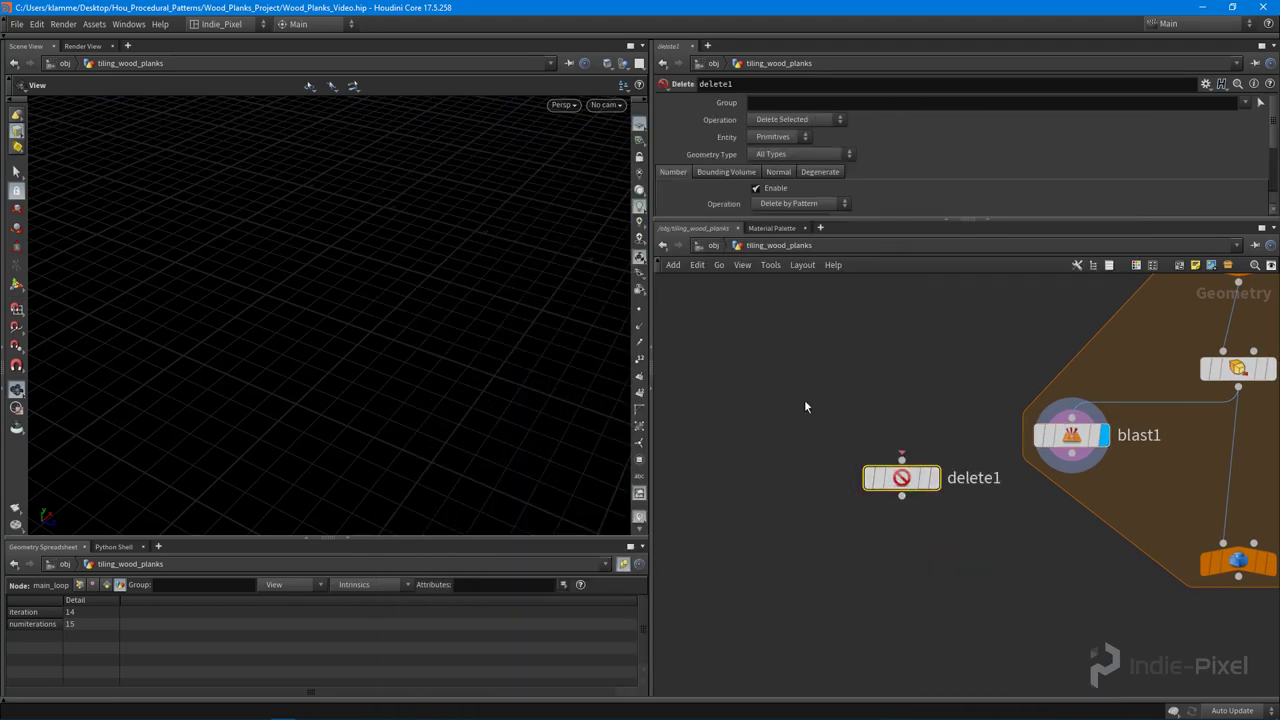
{"action": "left_click_drag", "start_coordinate": [804, 399], "coordinate": [978, 568]}
{"action": "key", "text": "Delete"}
Set the Group of blast1 to top so that the plank's top face is deleted
{"action": "middle_click_drag", "start_coordinate": [1000, 486], "coordinate": [859, 505]}
{"action": "left_click", "coordinate": [931, 454]}
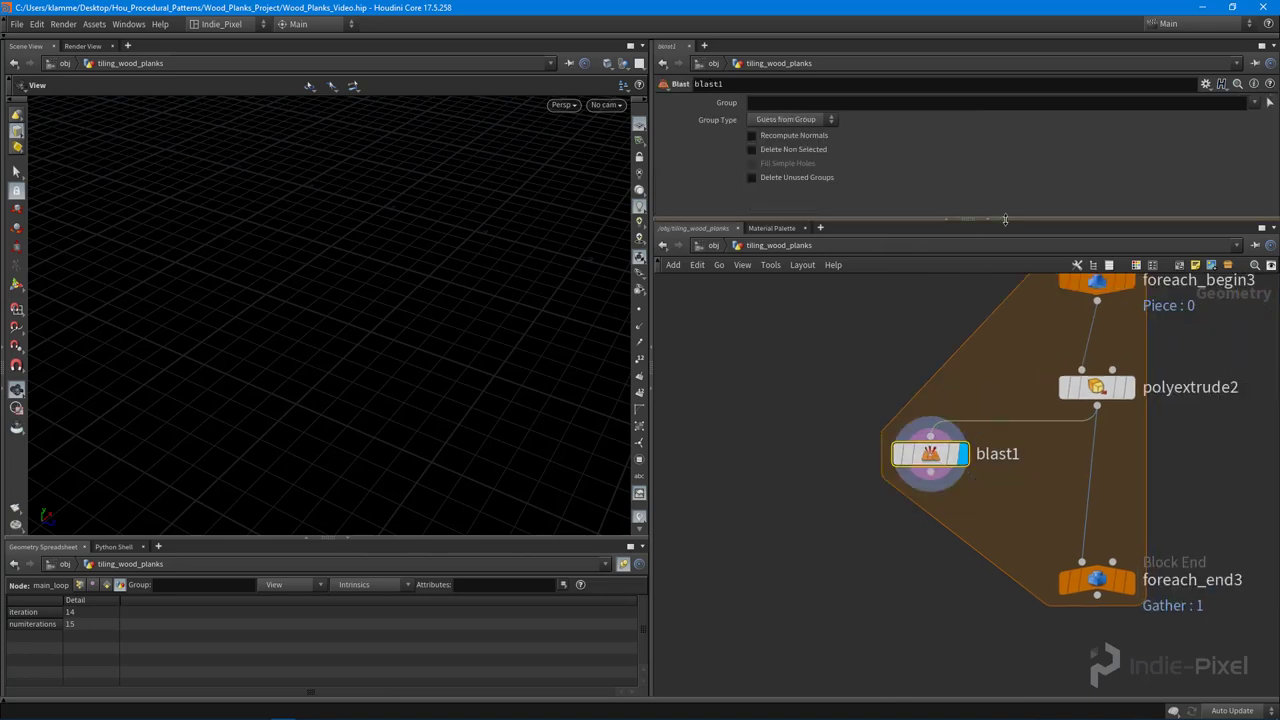
{"action": "left_click_drag", "start_coordinate": [1005, 219], "coordinate": [989, 277]}
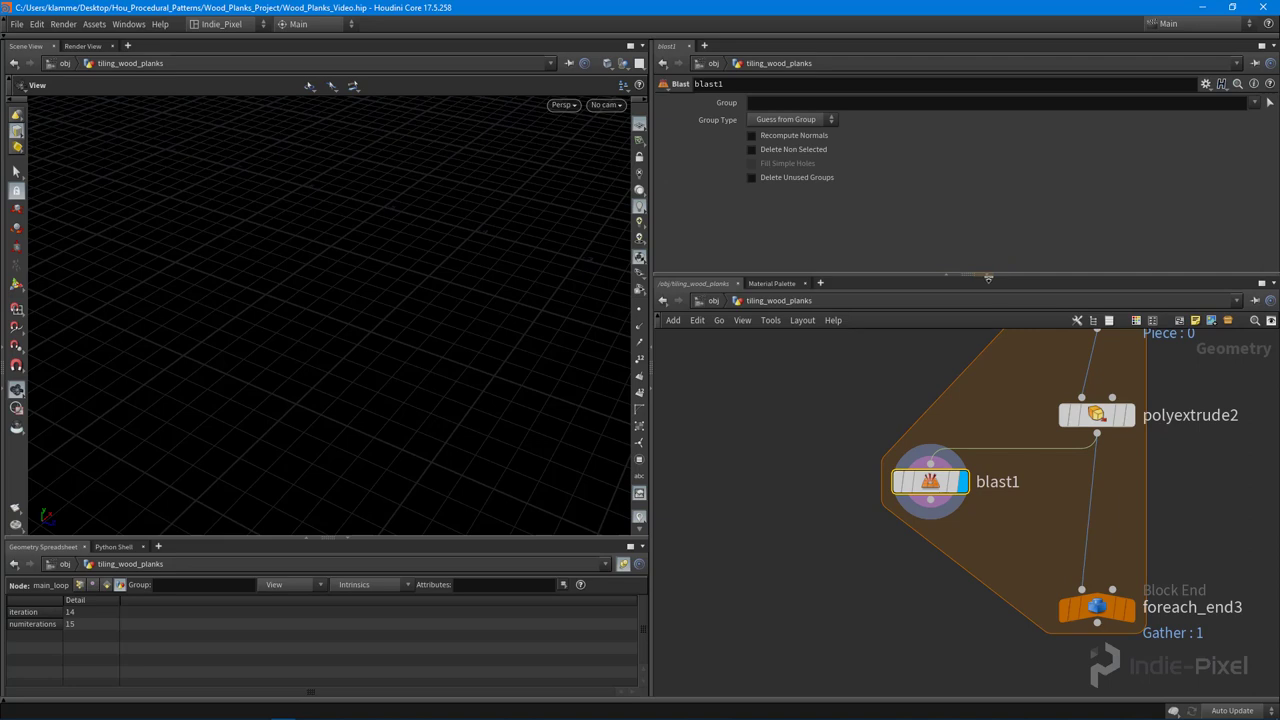
{"action": "left_click_drag", "start_coordinate": [988, 278], "coordinate": [989, 256]}
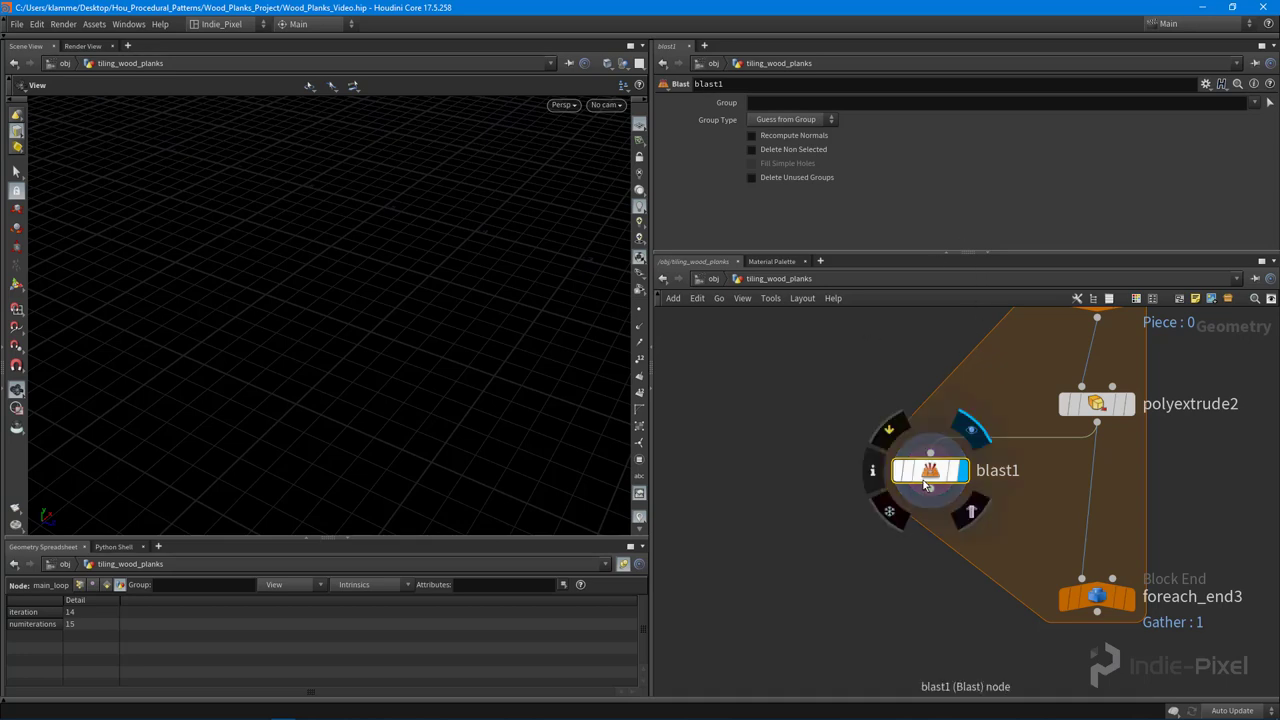
{"action": "left_click", "coordinate": [1255, 104]}
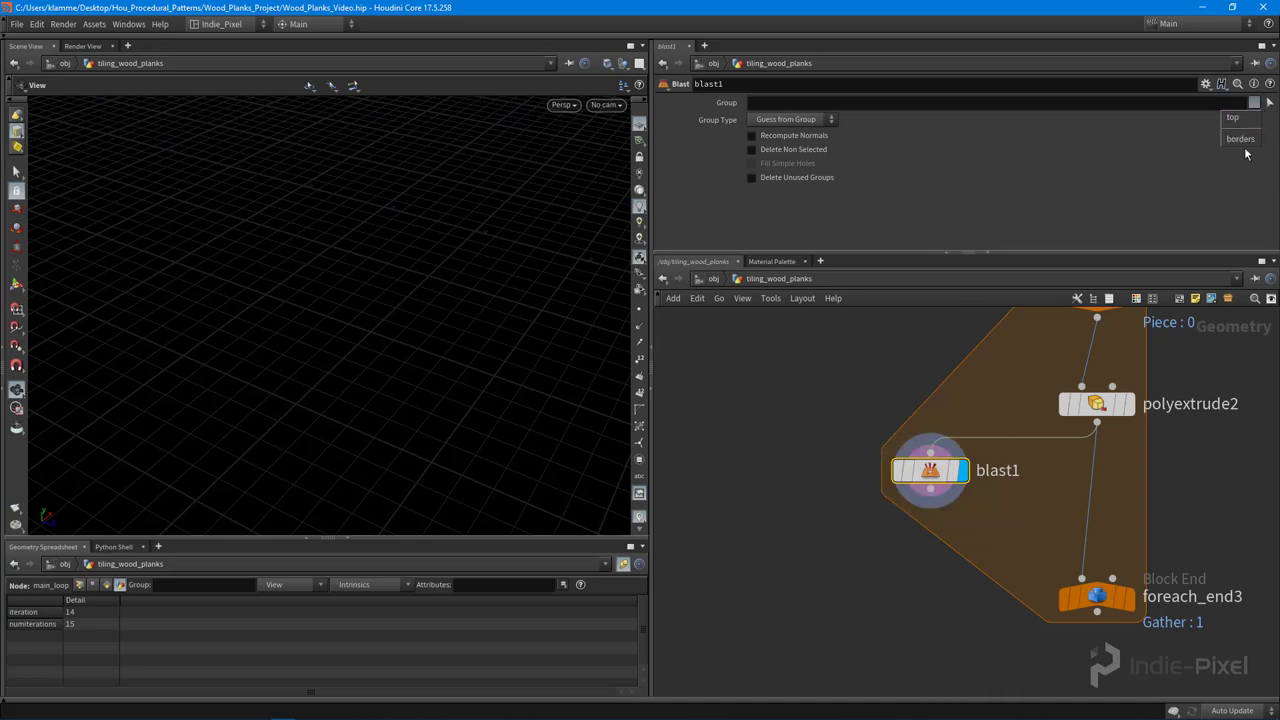
{"action": "left_click", "coordinate": [1241, 119]}
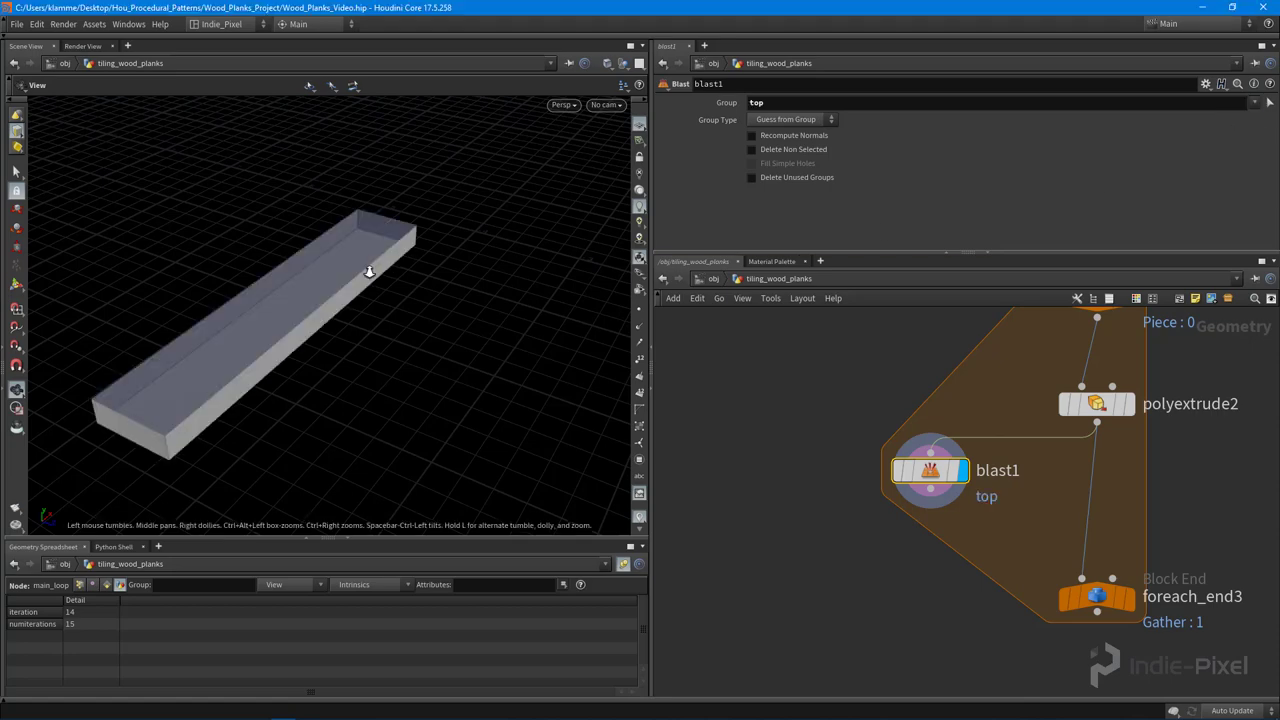
{"action": "left_click_drag", "start_coordinate": [368, 266], "coordinate": [386, 303]}
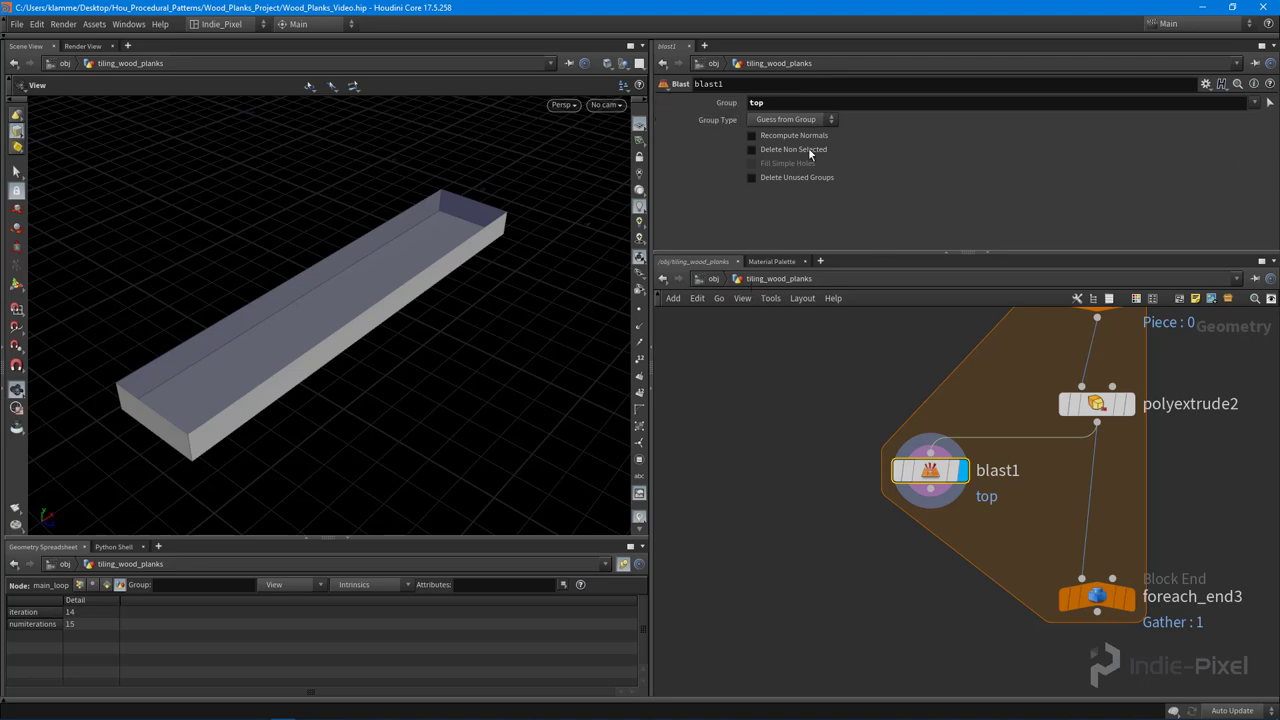
Enable Delete Non Selected on blast1 so that only the plank's top face is kept
{"action": "left_click", "coordinate": [752, 149]}
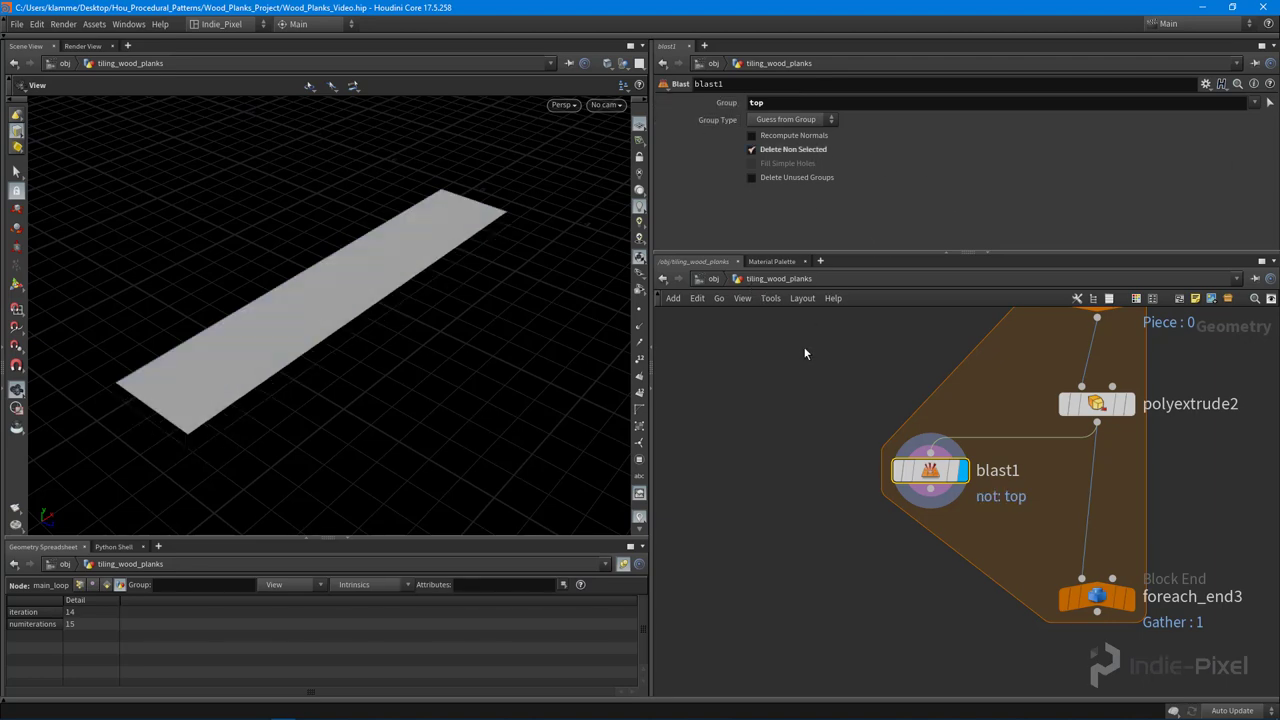
{"action": "left_click_drag", "start_coordinate": [391, 366], "coordinate": [259, 400]}
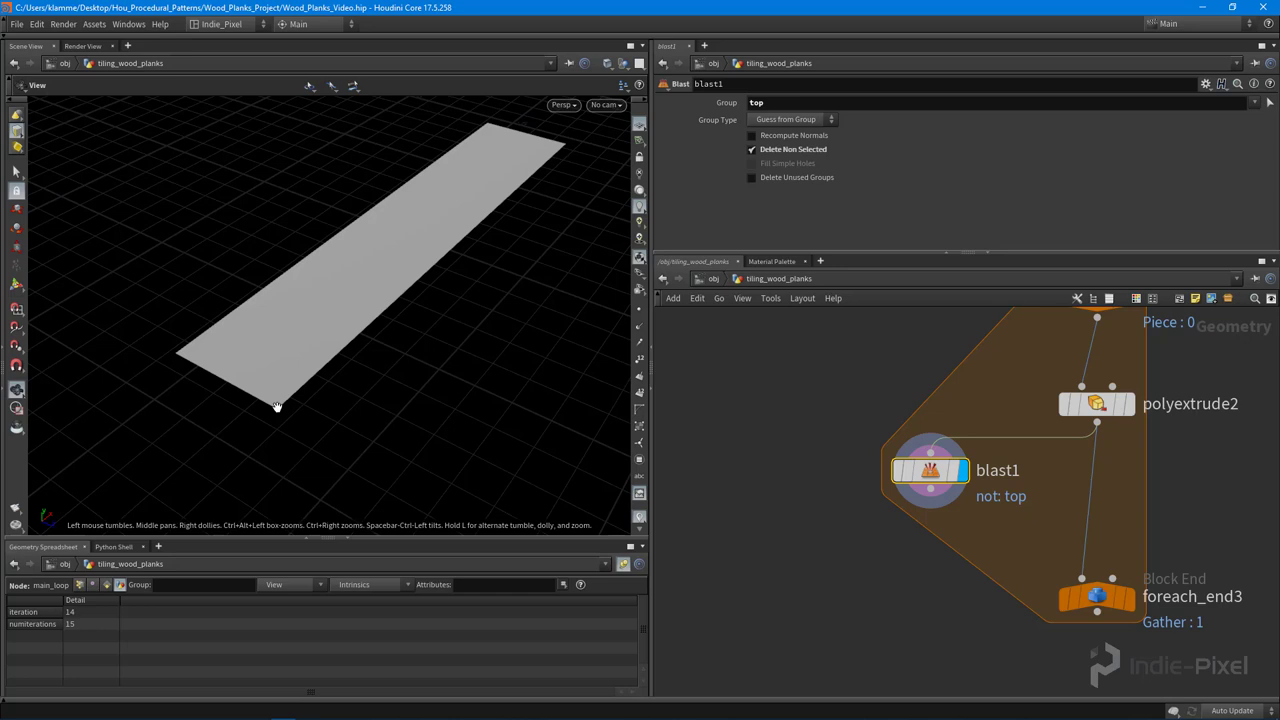
{"action": "left_click_drag", "start_coordinate": [223, 374], "coordinate": [213, 366]}
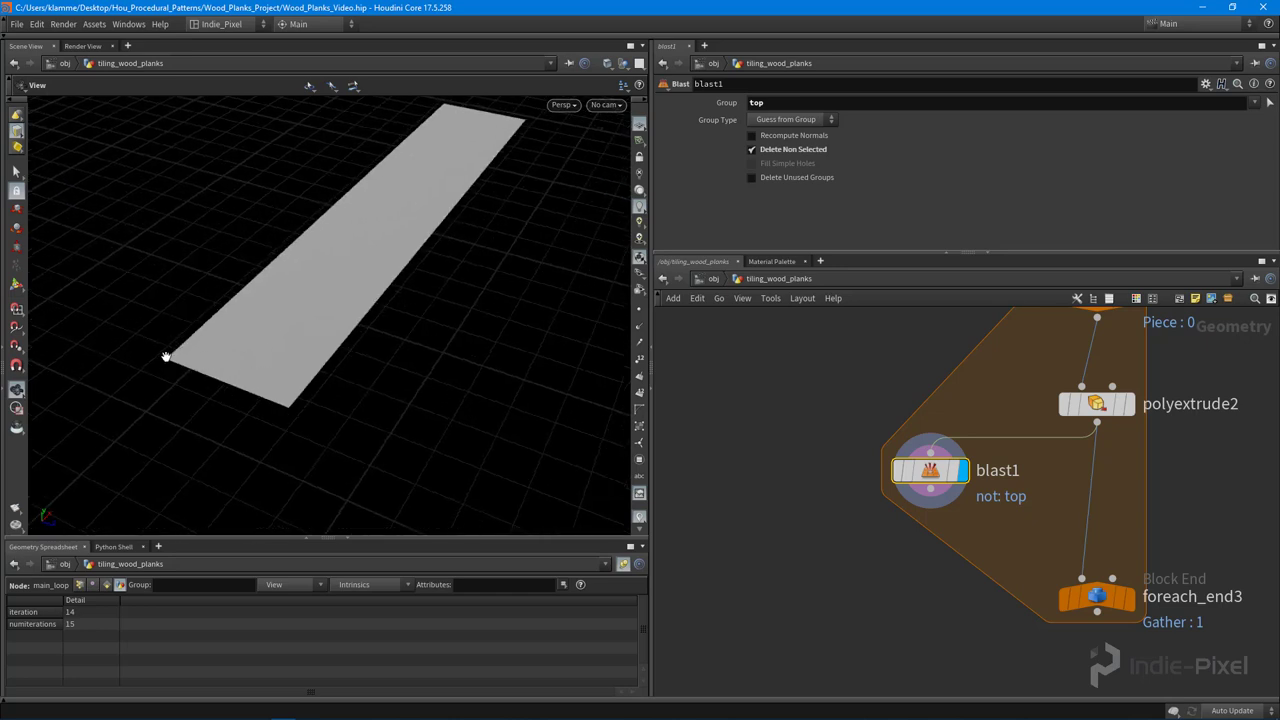
Turn on the display of points and point numbers for the plank's top face in the viewport
{"action": "left_click_drag", "start_coordinate": [428, 250], "coordinate": [463, 135]}
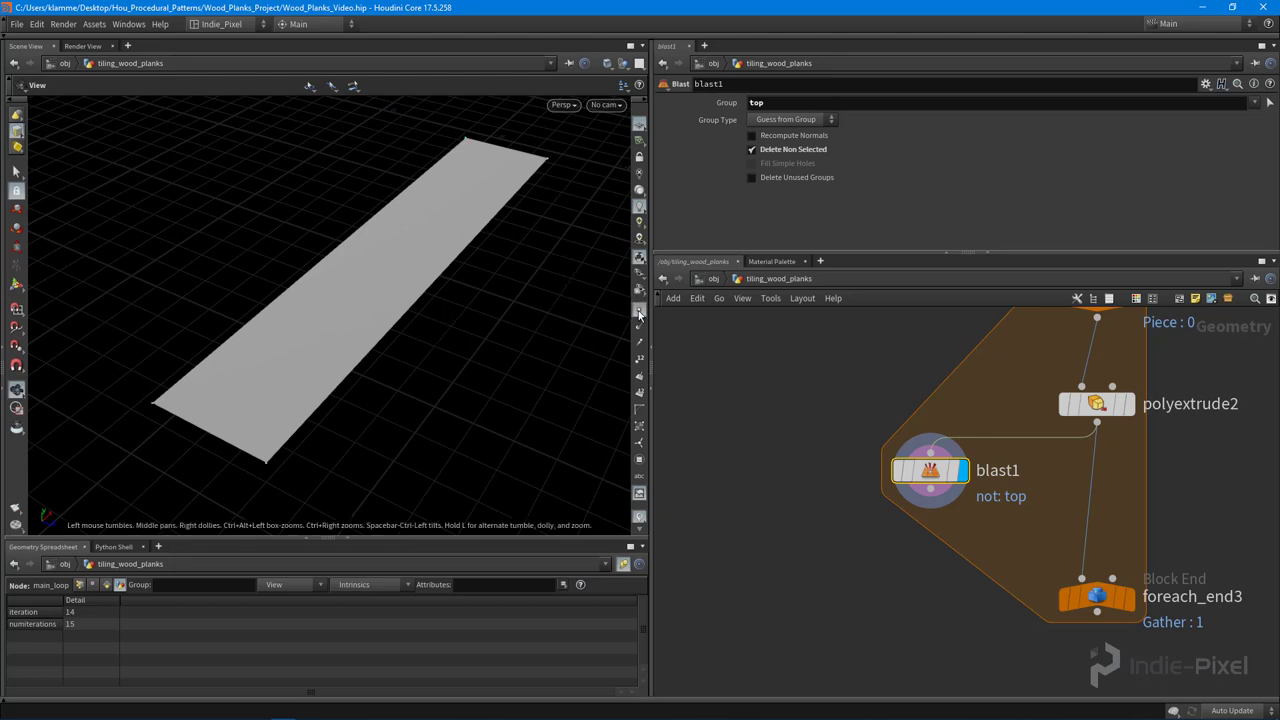
{"action": "left_click_drag", "start_coordinate": [543, 267], "coordinate": [428, 341]}
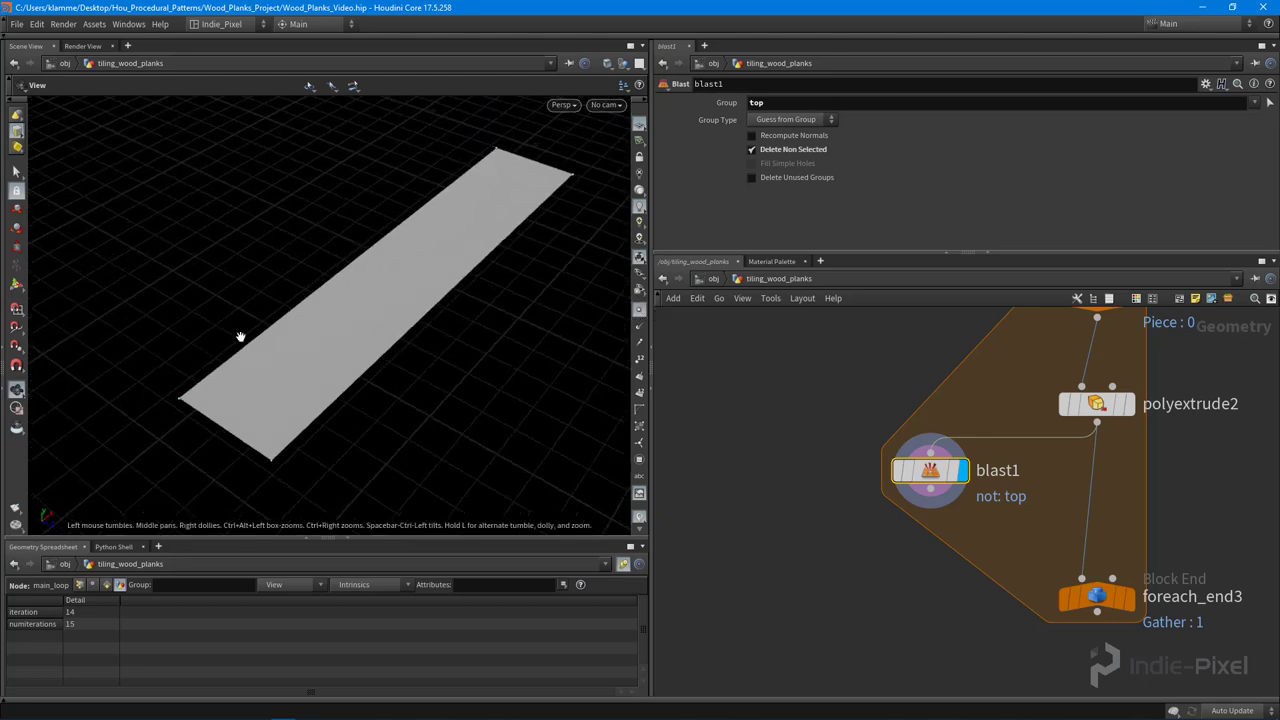
{"action": "left_click_drag", "start_coordinate": [281, 415], "coordinate": [545, 181]}
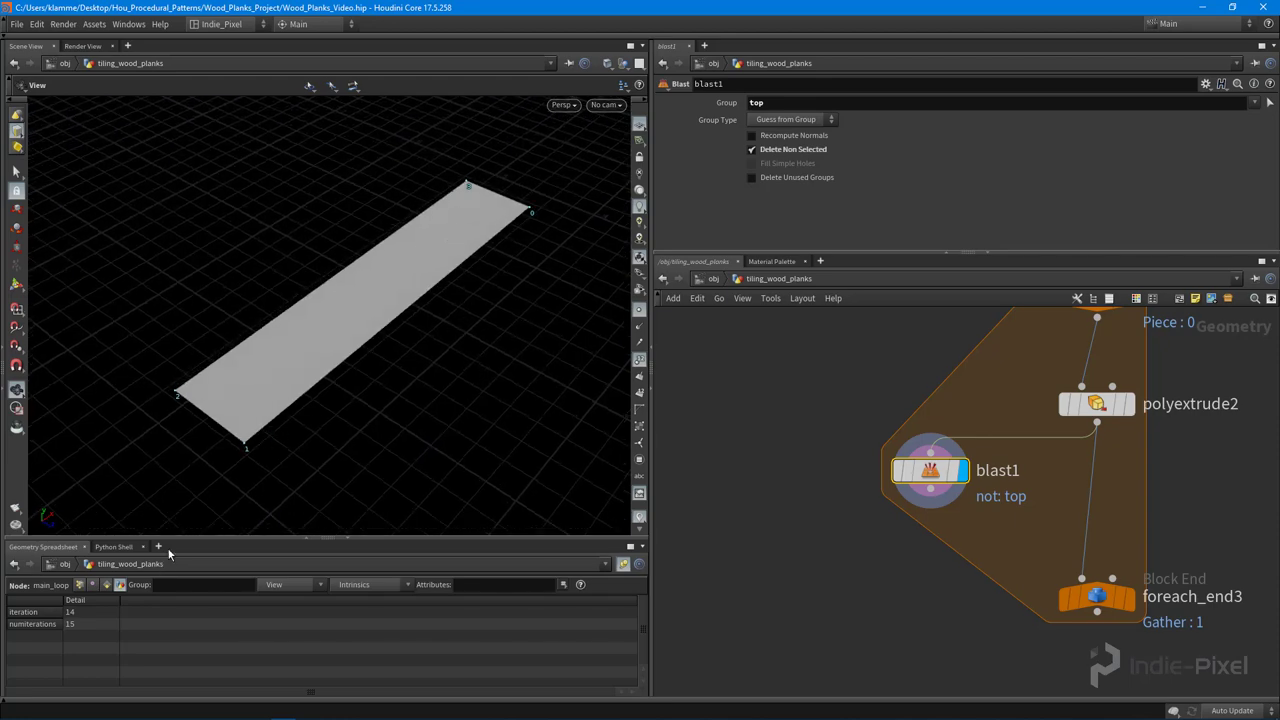
{"action": "left_click_drag", "start_coordinate": [320, 420], "coordinate": [392, 405]}
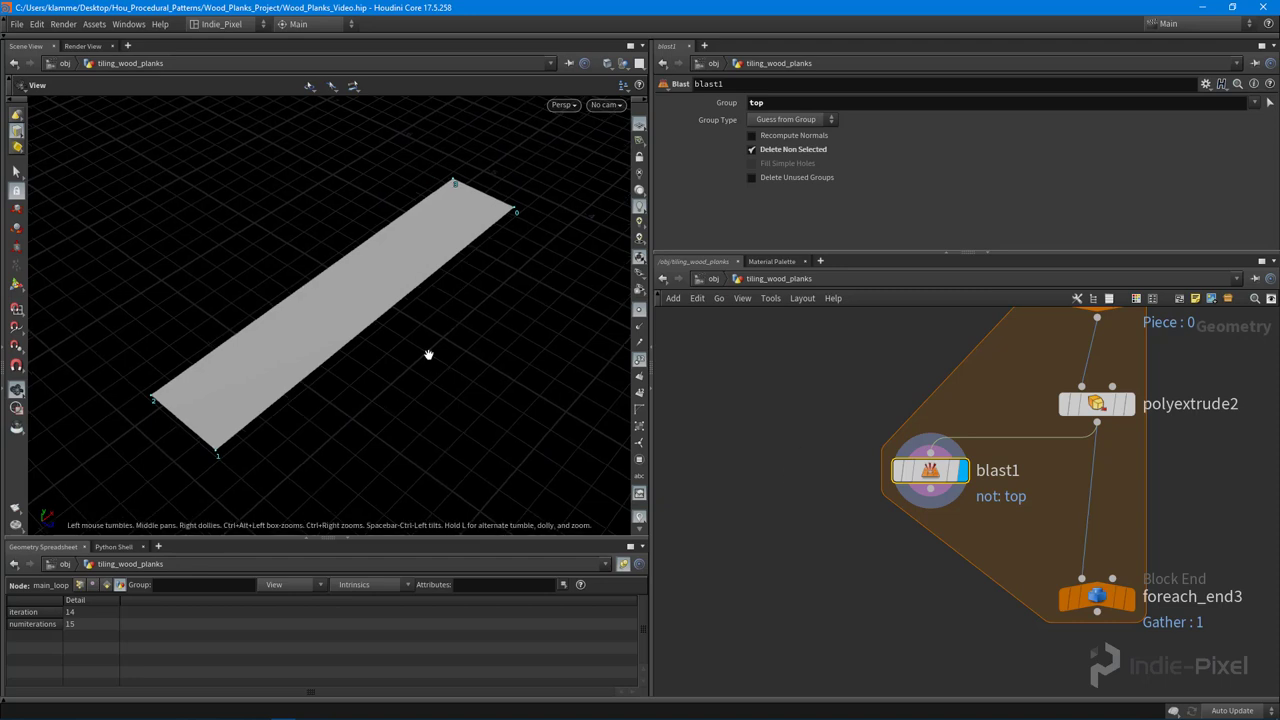
Display polyextrude2 to compare the full plank's points with the isolated face, and return the display to blast1
{"action": "left_click", "coordinate": [1129, 410]}
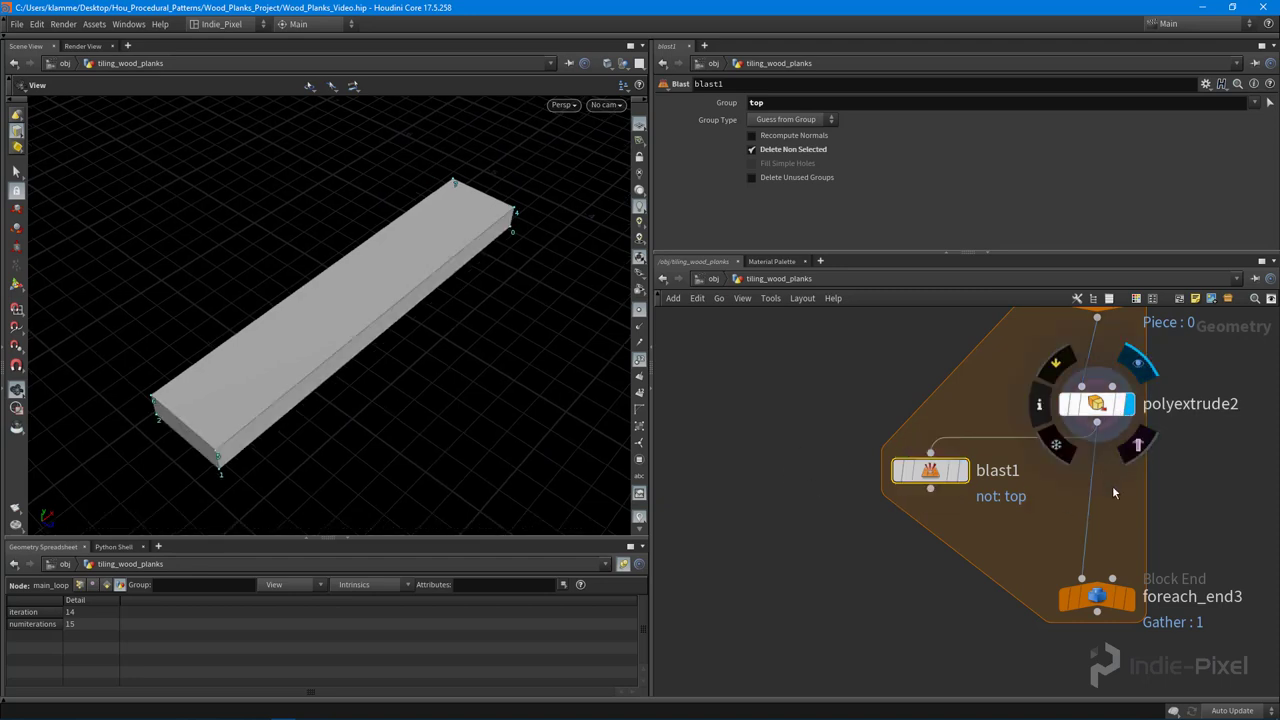
{"action": "middle_click_drag", "start_coordinate": [1123, 489], "coordinate": [1072, 493]}
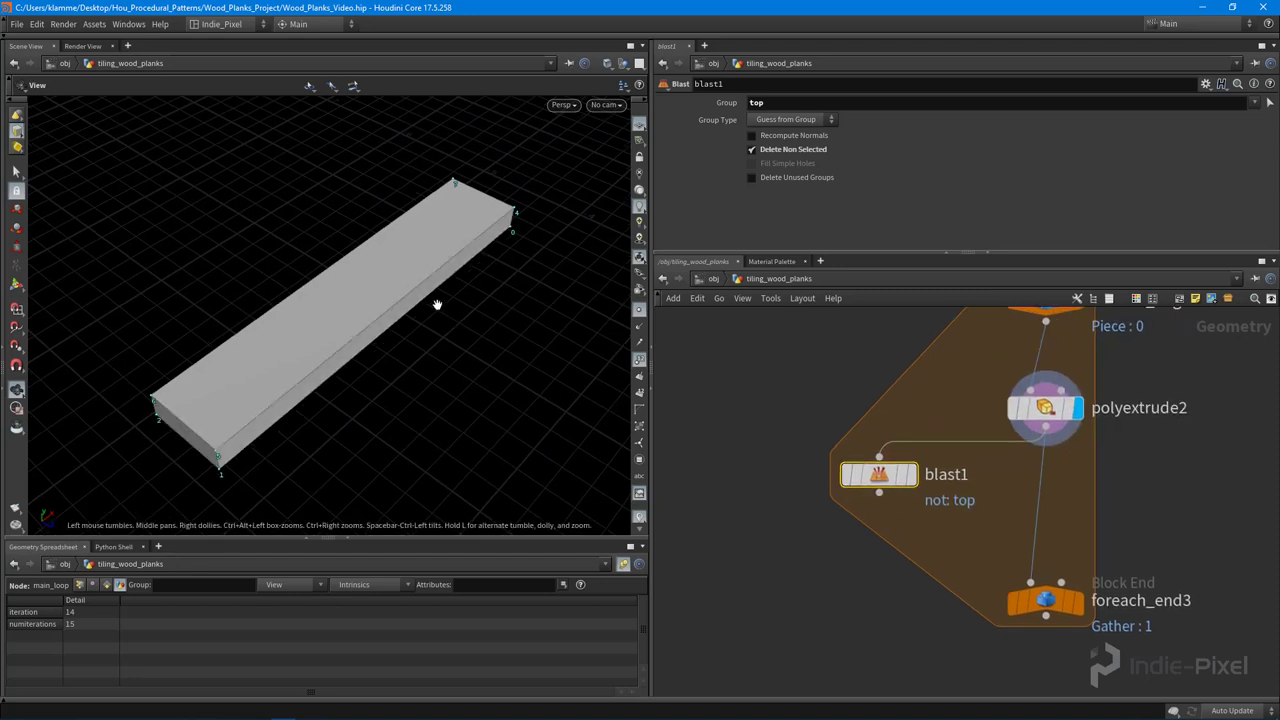
{"action": "left_click", "coordinate": [912, 475]}
{"action": "middle_click_drag", "start_coordinate": [965, 533], "coordinate": [915, 531]}
{"action": "scroll", "coordinate": [1050, 410], "scroll_direction": "up", "scroll_amount": 3}
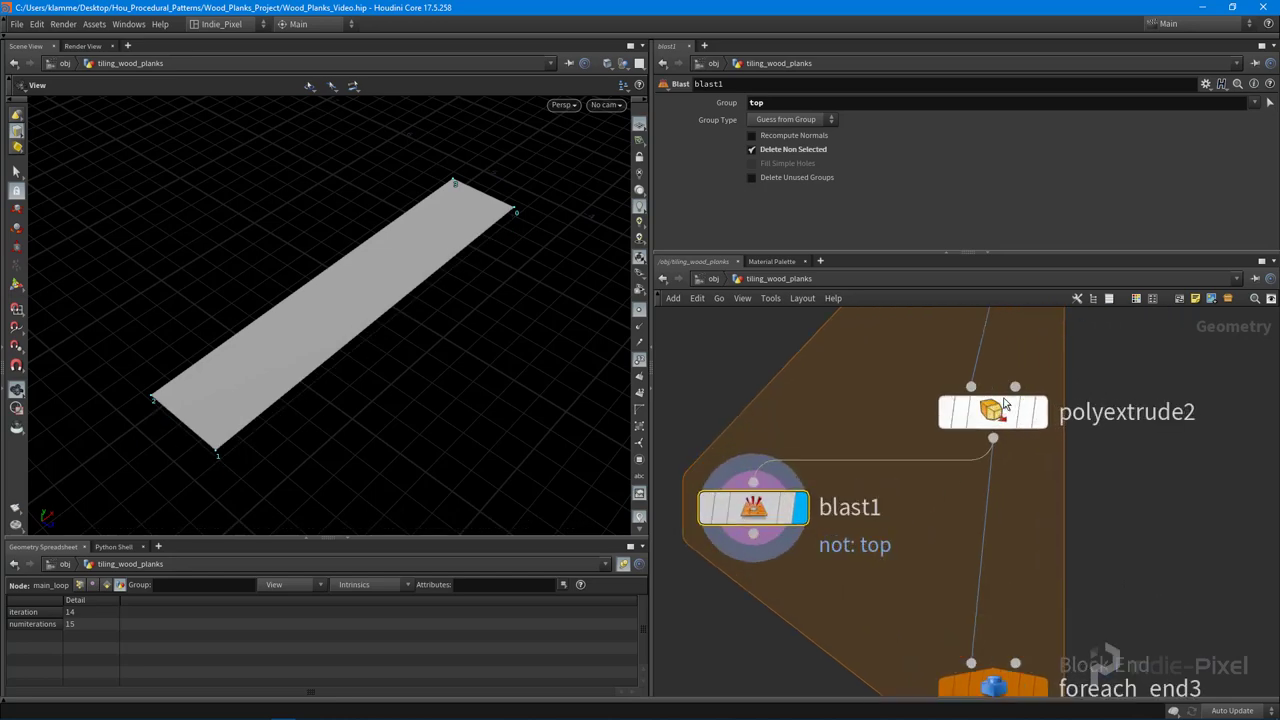
Template polyextrude2 so the full plank shows as a wireframe around blast1's top face
{"action": "scroll", "coordinate": [1030, 425], "scroll_direction": "down", "scroll_amount": 5}
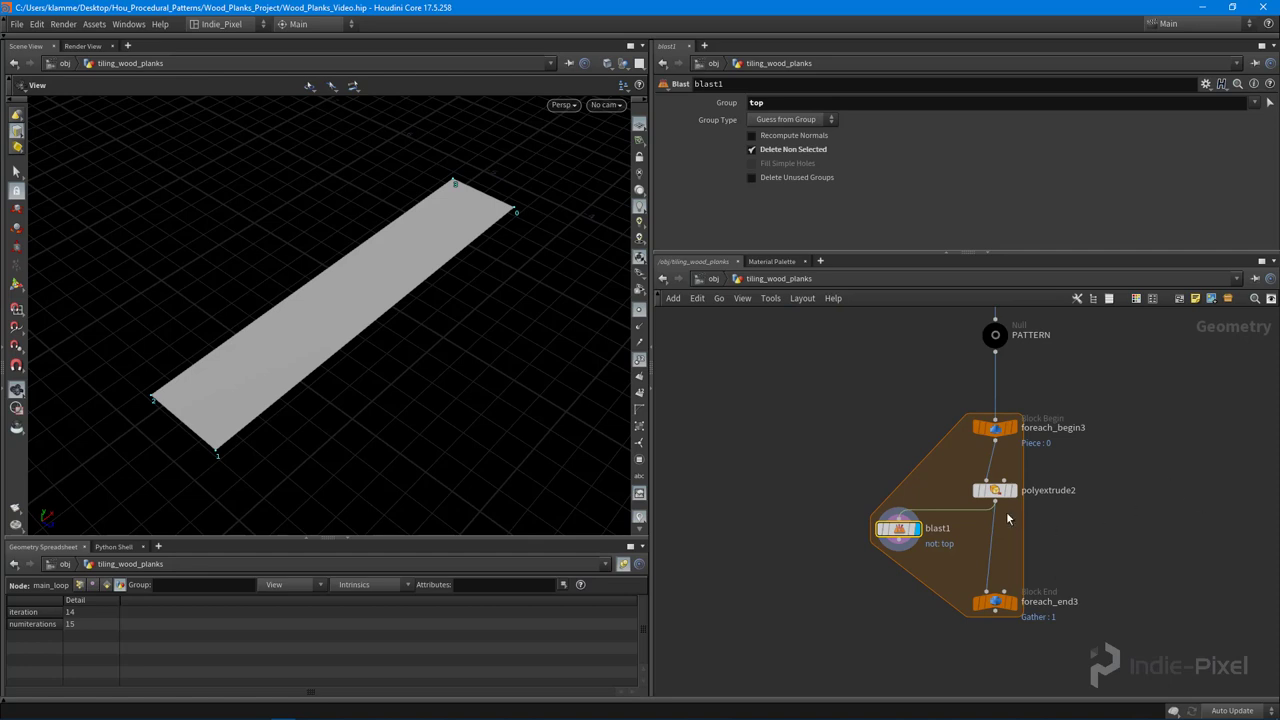
{"action": "scroll", "coordinate": [1007, 515], "scroll_direction": "up", "scroll_amount": 4}
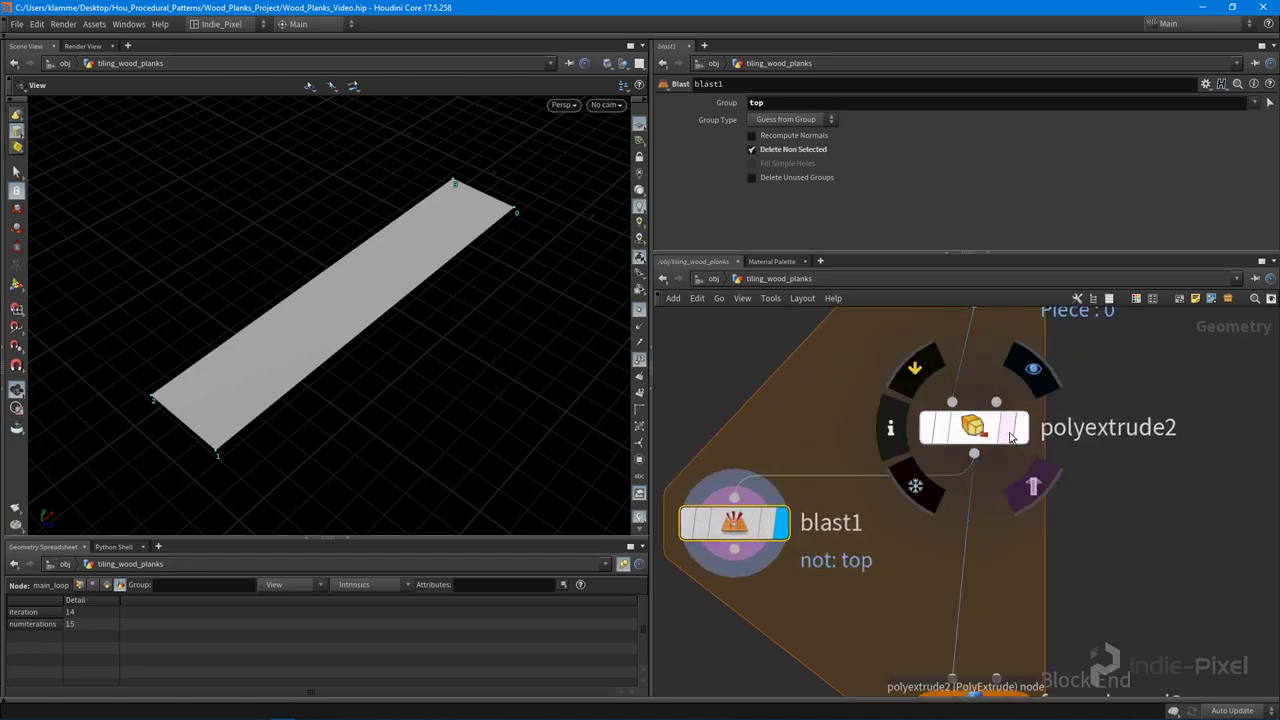
{"action": "left_click", "coordinate": [1010, 437]}
{"action": "middle_click_drag", "start_coordinate": [1006, 555], "coordinate": [1017, 520]}
{"action": "left_click_drag", "start_coordinate": [293, 436], "coordinate": [505, 349]}
{"action": "middle_click_drag", "start_coordinate": [942, 463], "coordinate": [976, 471]}
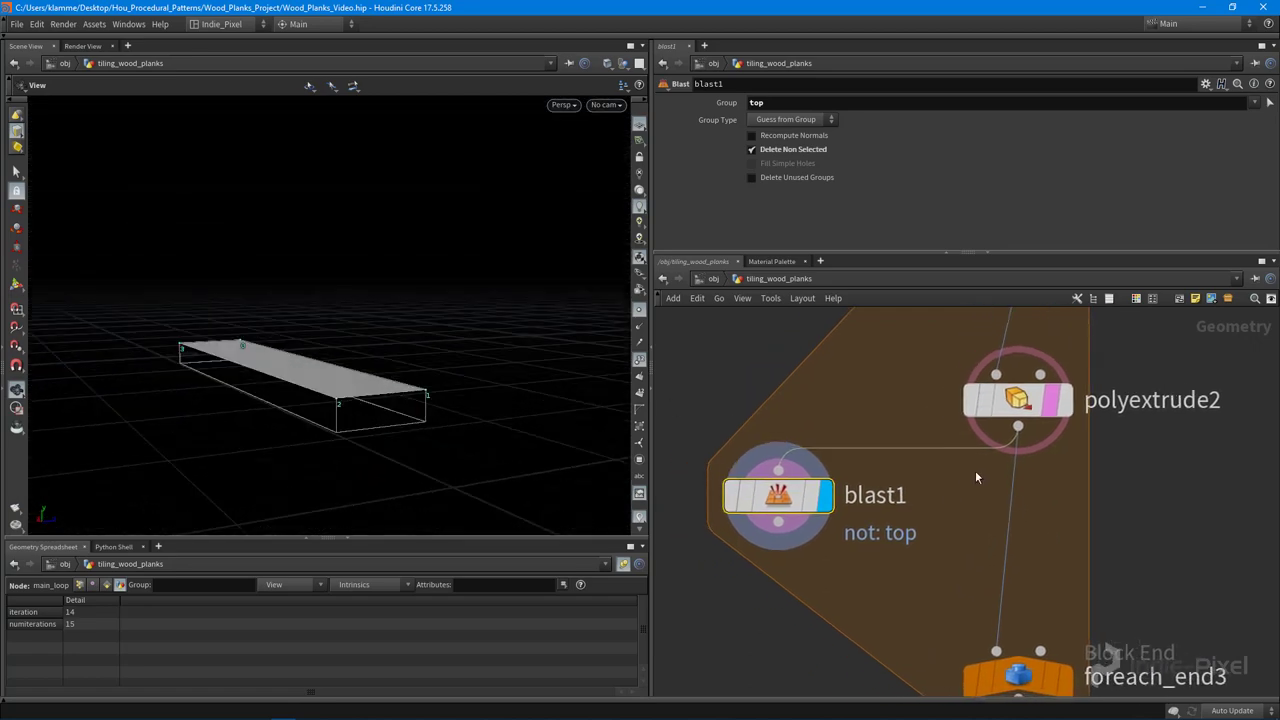
{"action": "mouse_move", "coordinate": [1010, 400]}
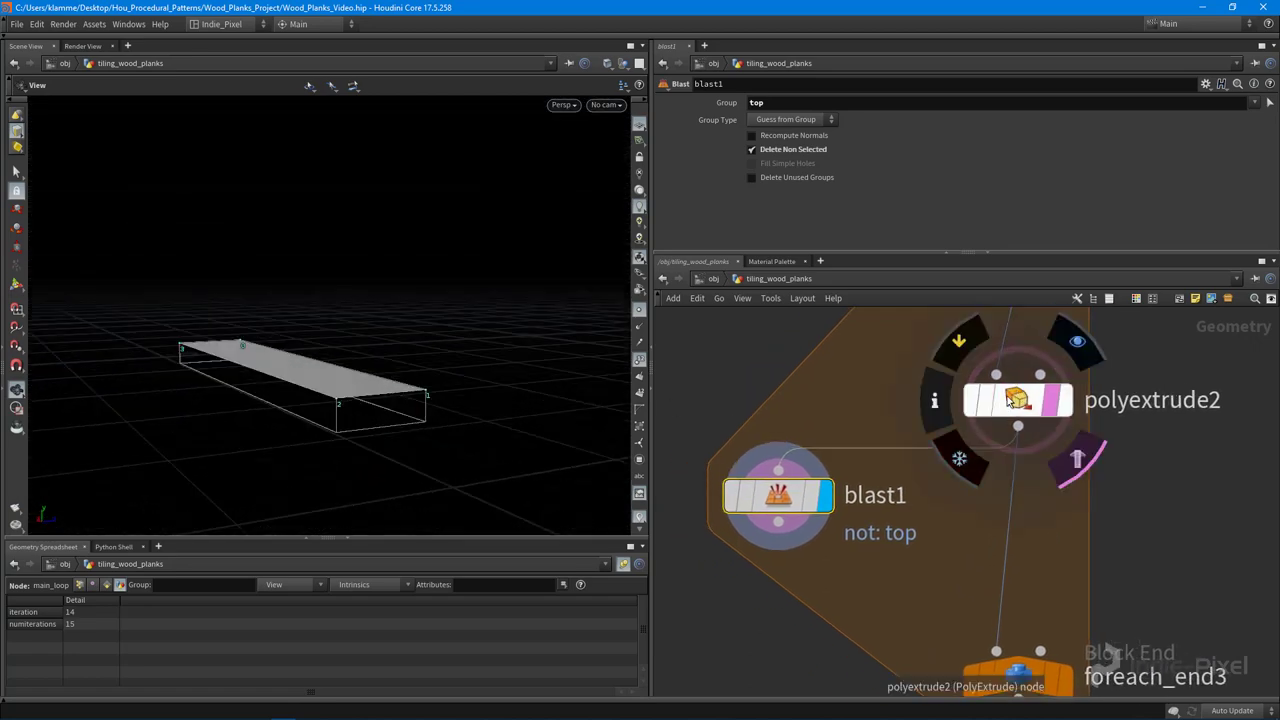
{"action": "middle_click_drag", "start_coordinate": [780, 576], "coordinate": [934, 575]}
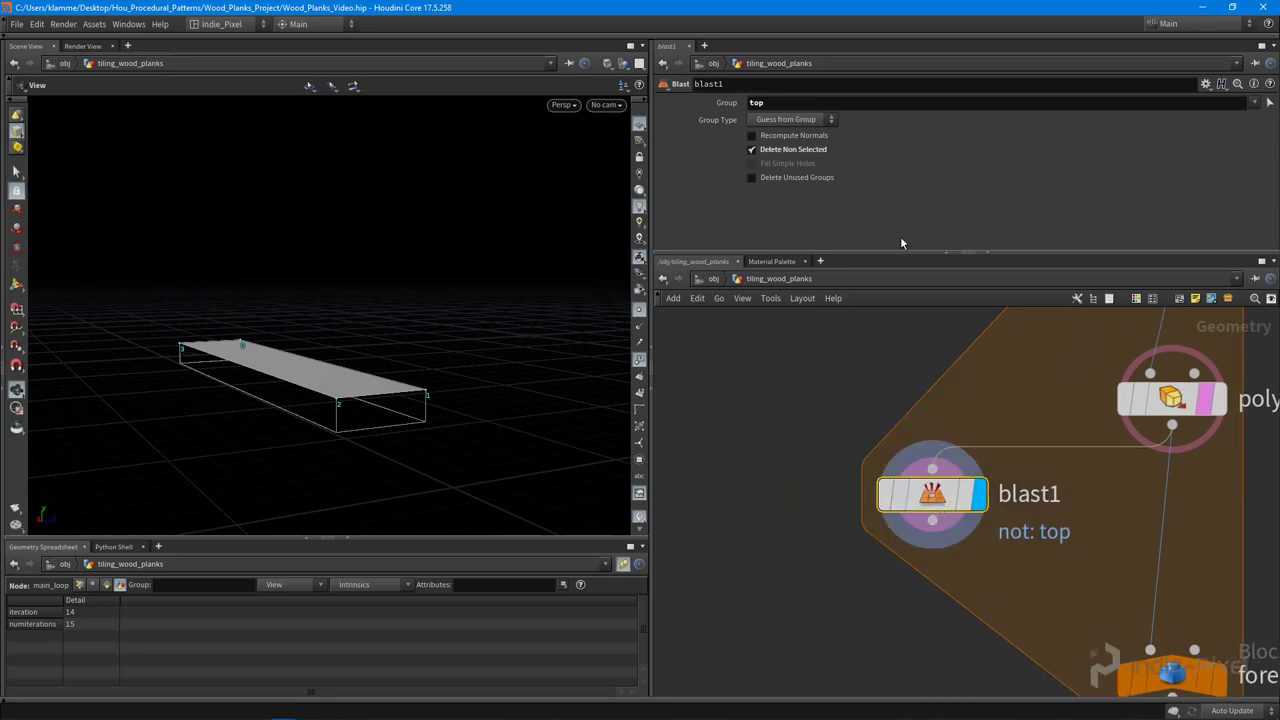
{"action": "left_click_drag", "start_coordinate": [1012, 252], "coordinate": [1012, 222]}
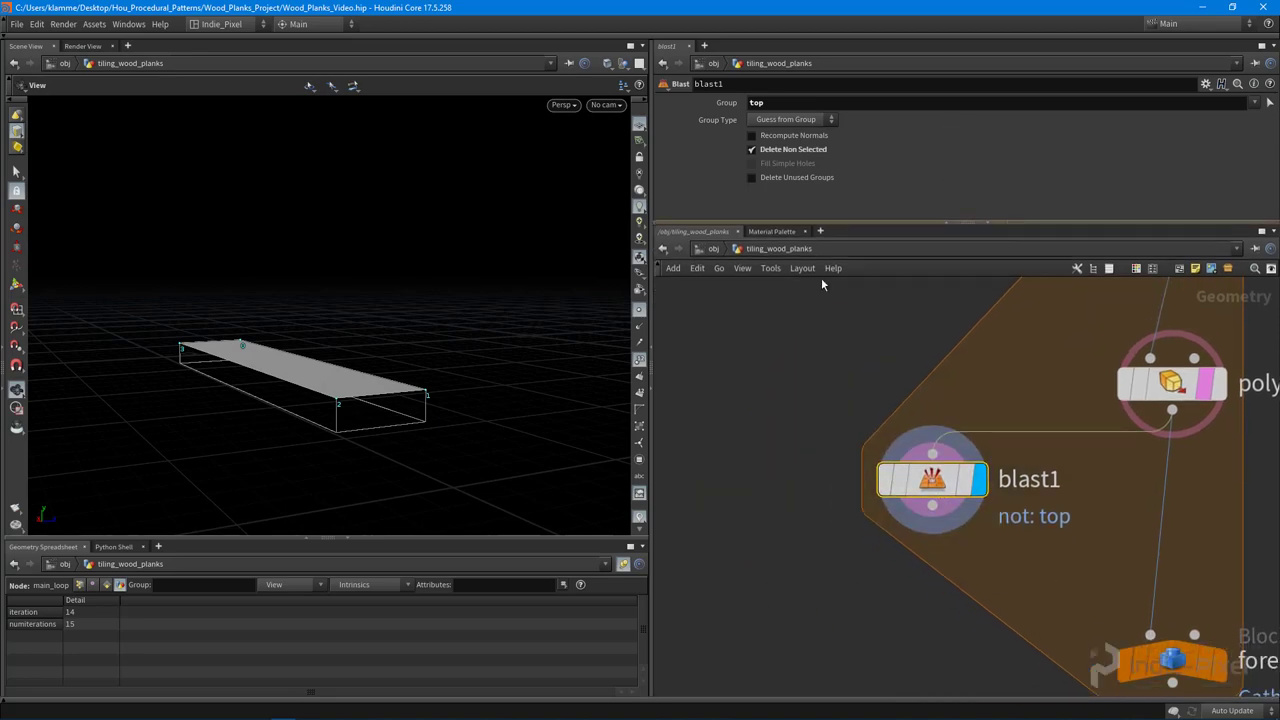
{"action": "left_click_drag", "start_coordinate": [340, 320], "coordinate": [309, 331]}
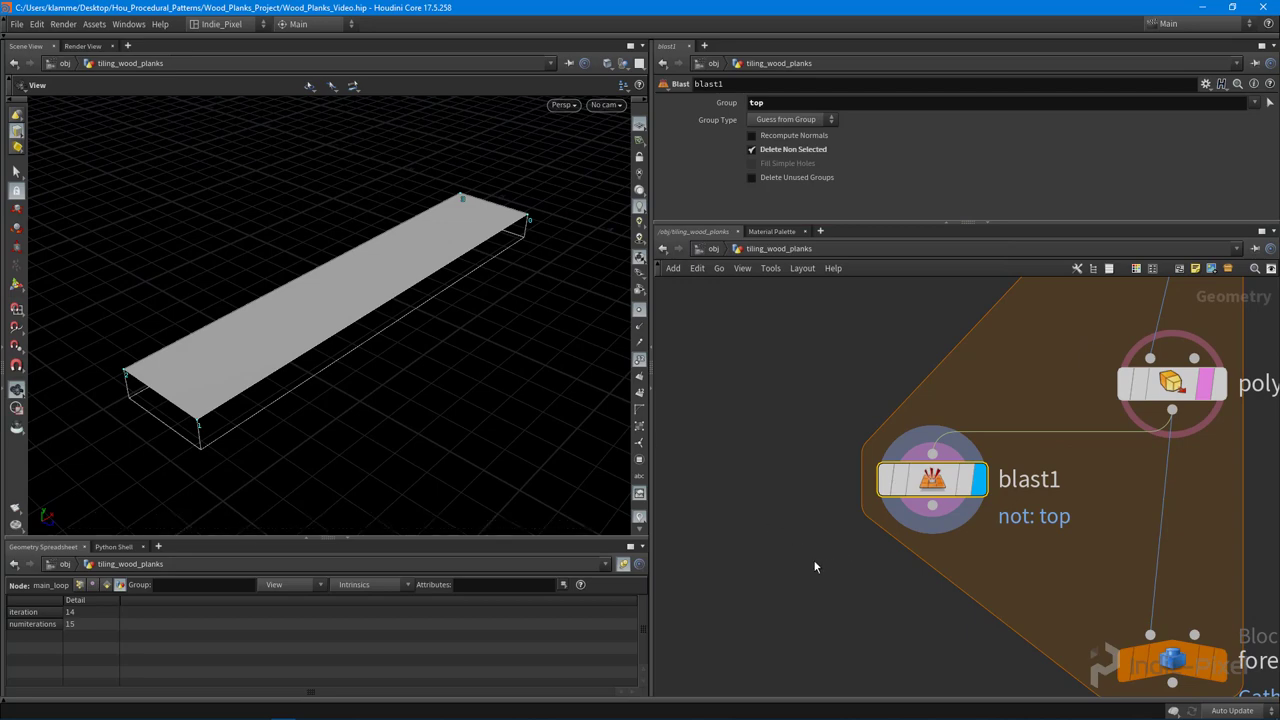
{"action": "middle_click_drag", "start_coordinate": [814, 560], "coordinate": [825, 496]}
{"action": "key", "text": "Tab"}
{"action": "type", "text": "poly"}
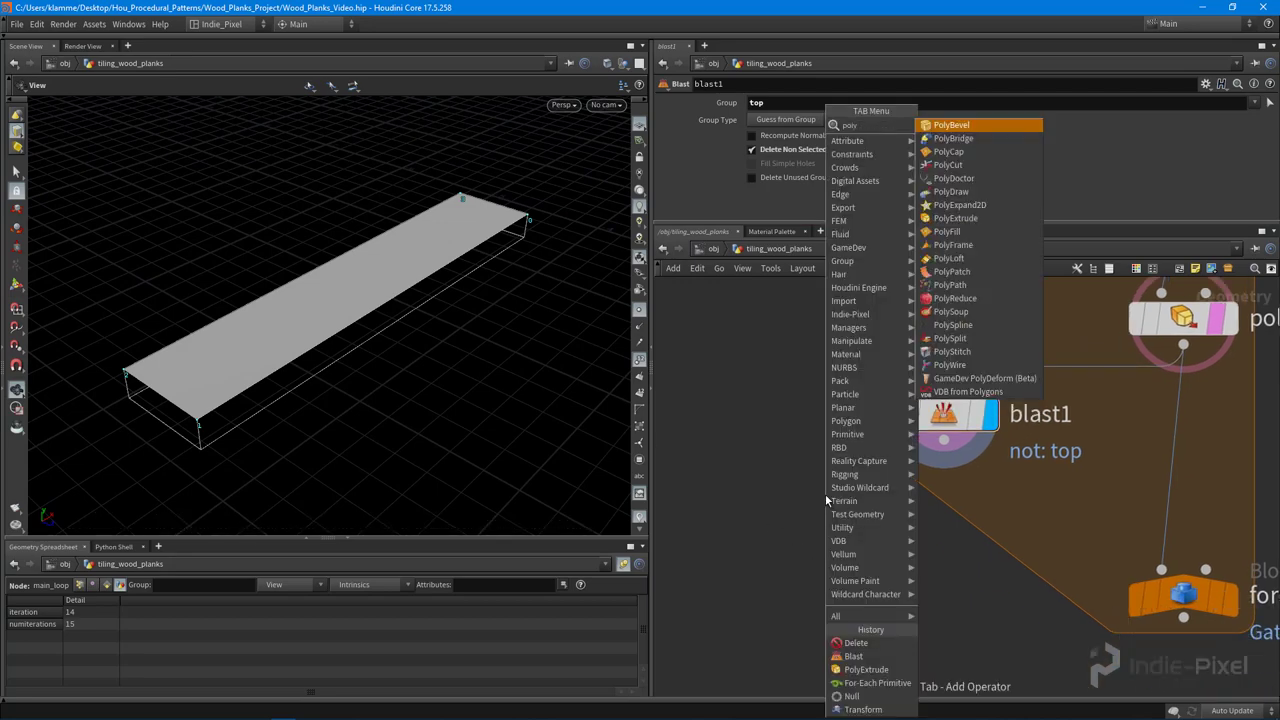
{"action": "left_click", "coordinate": [960, 231]}
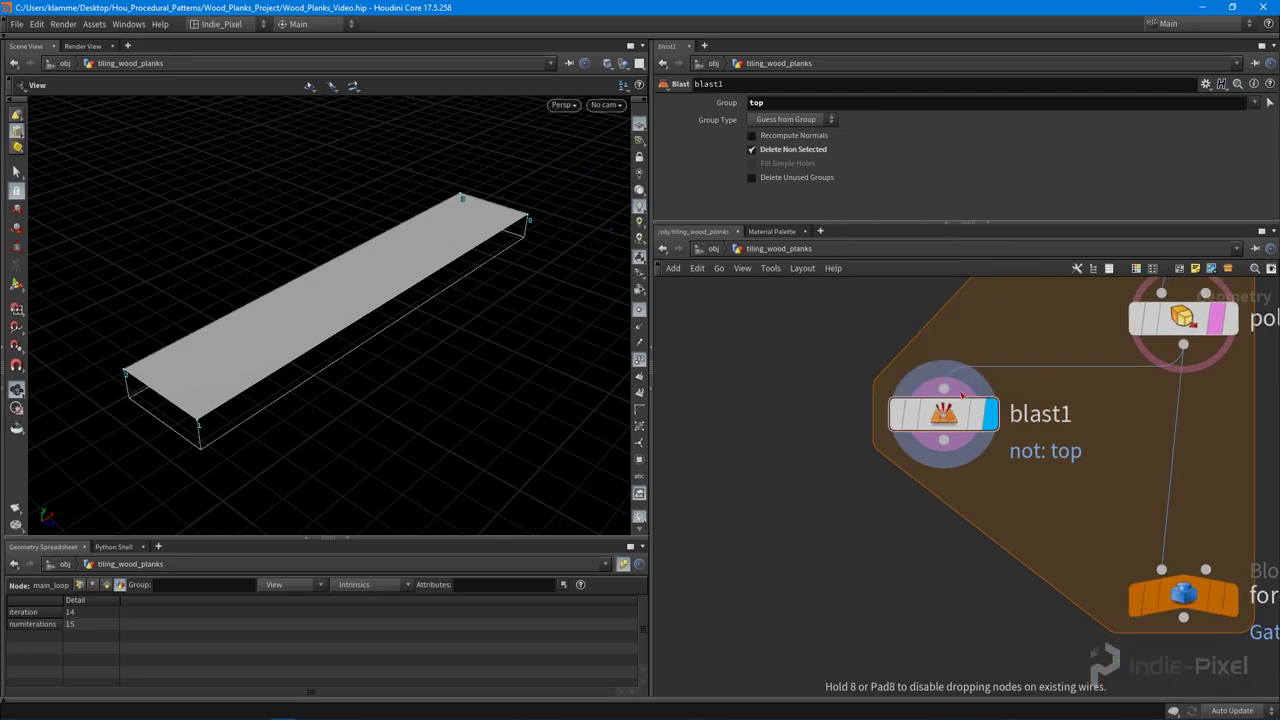
{"action": "key", "text": "Escape"}
Add a PolyExtrude node below blast1, wire it to blast1's output and display it
{"action": "key", "text": "Tab"}
{"action": "type", "text": "poly"}
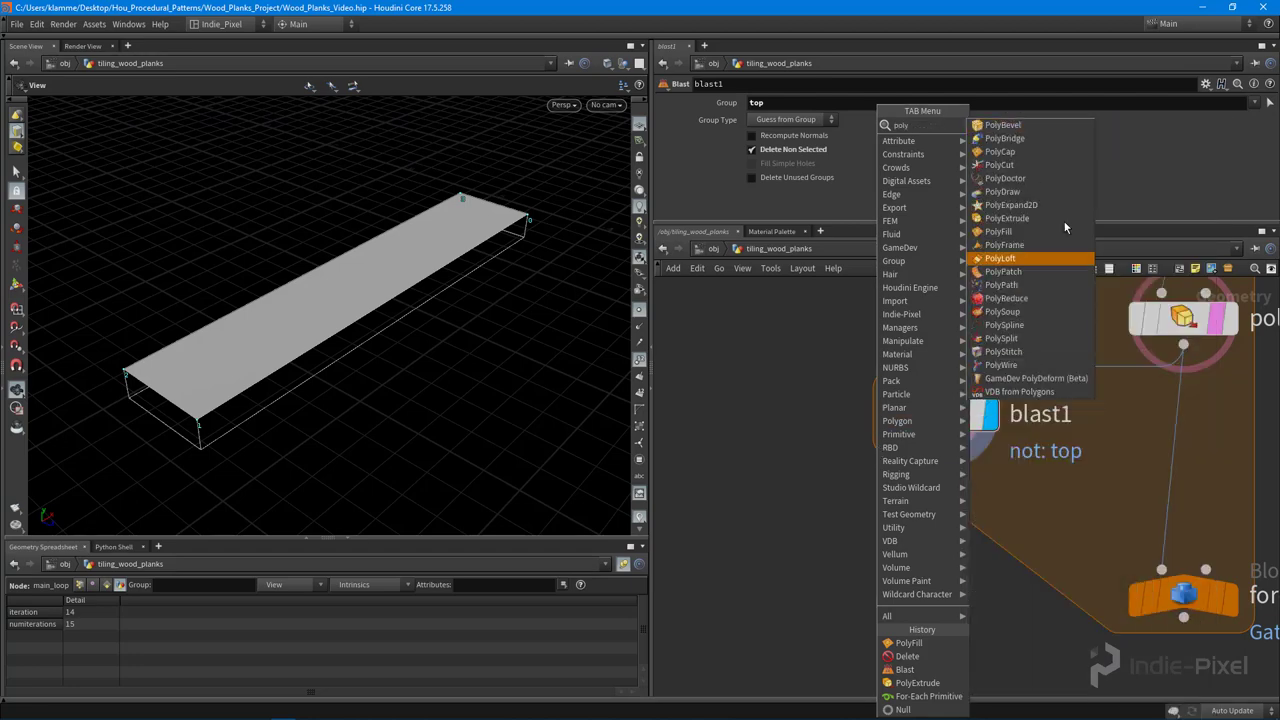
{"action": "left_click", "coordinate": [1028, 217]}
{"action": "left_click", "coordinate": [910, 555]}
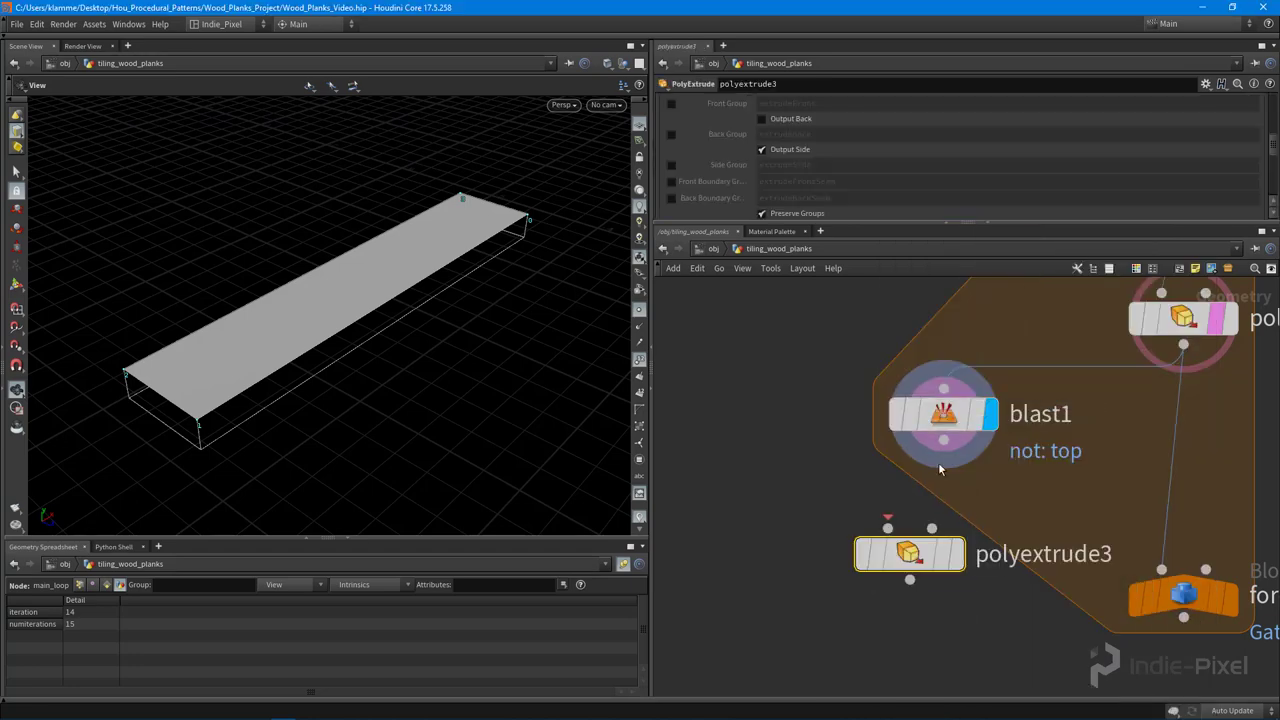
{"action": "left_click_drag", "start_coordinate": [943, 440], "coordinate": [952, 502]}
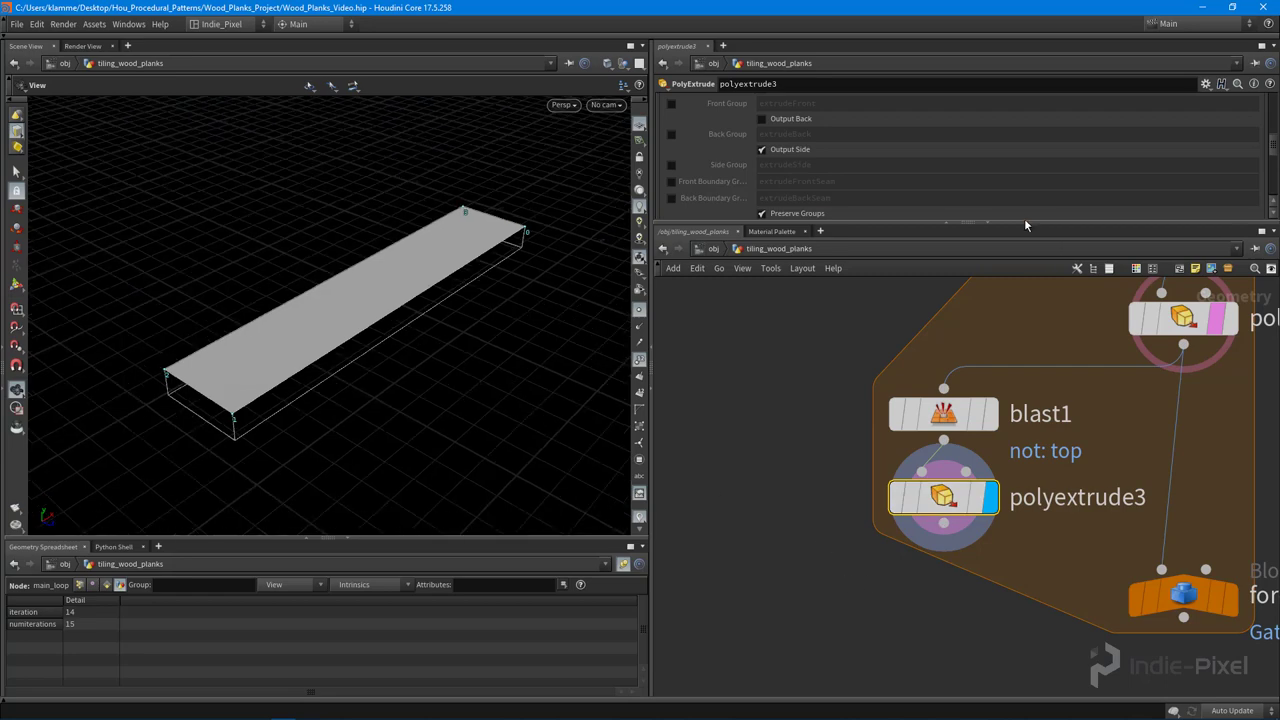
Set polyextrude3's Inset to 0.135 and disable Output Side so that only the inset front face is output
{"action": "left_click_drag", "start_coordinate": [1025, 225], "coordinate": [970, 371]}
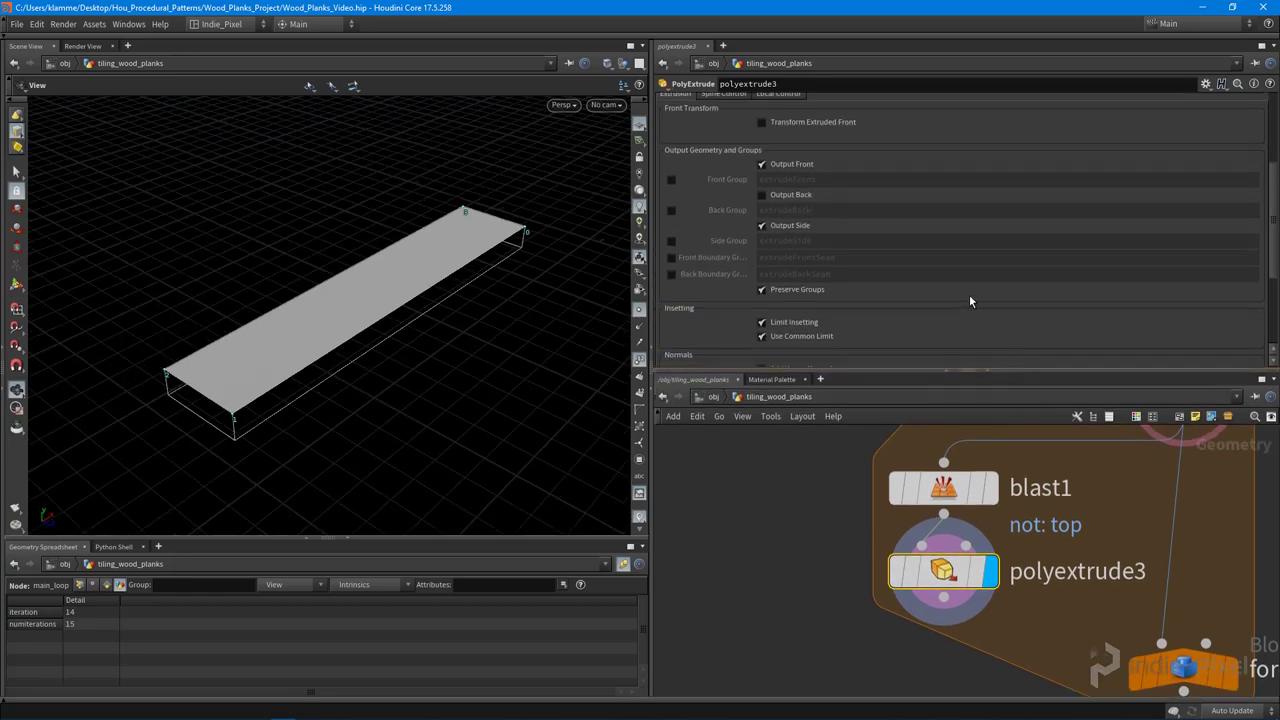
{"action": "scroll", "coordinate": [982, 298], "scroll_direction": "up", "scroll_amount": 3}
{"action": "left_click_drag", "start_coordinate": [397, 277], "coordinate": [475, 300]}
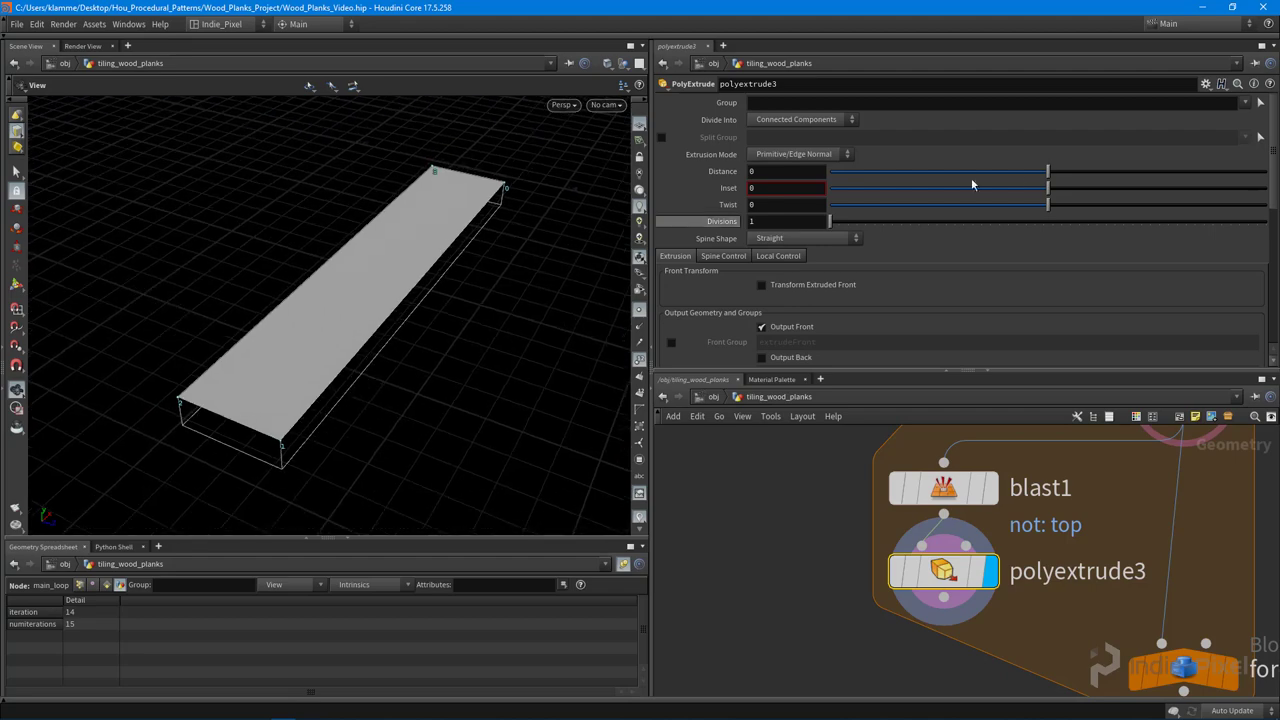
{"action": "left_click_drag", "start_coordinate": [1050, 188], "coordinate": [1078, 198]}
{"action": "scroll", "coordinate": [979, 250], "scroll_direction": "down", "scroll_amount": 5}
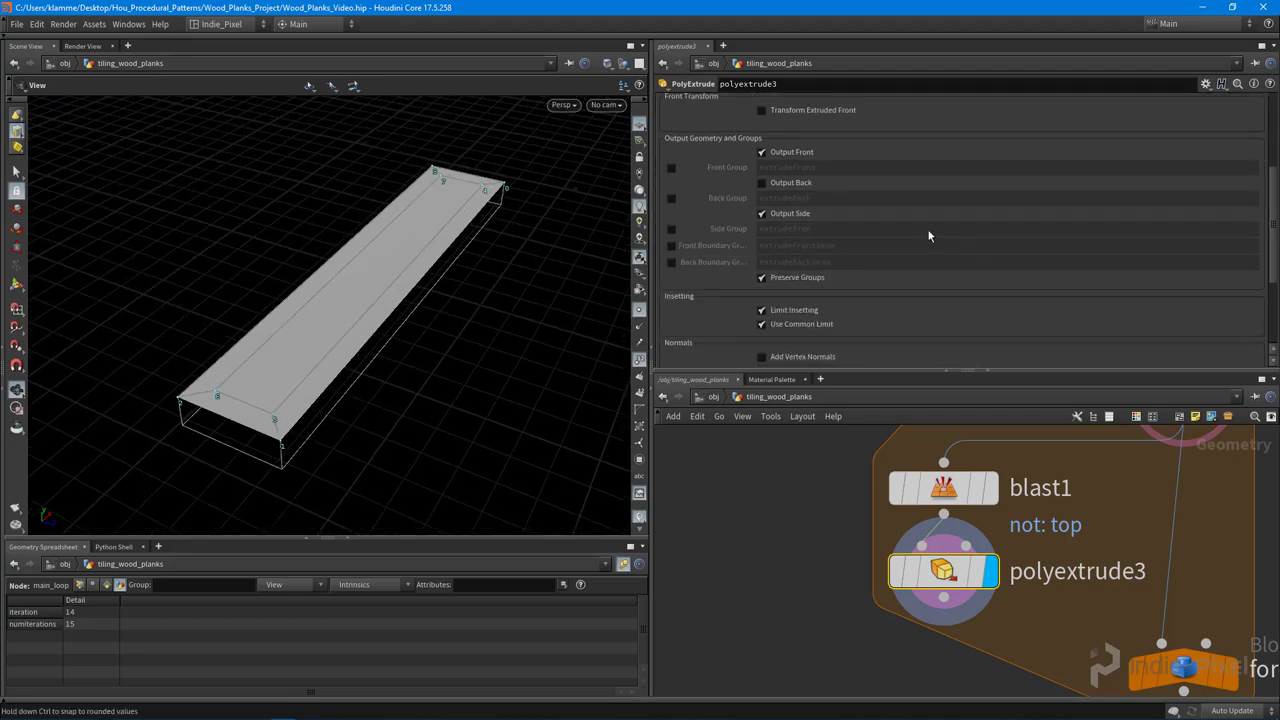
{"action": "left_click", "coordinate": [781, 213]}
{"action": "left_click_drag", "start_coordinate": [423, 246], "coordinate": [395, 390]}
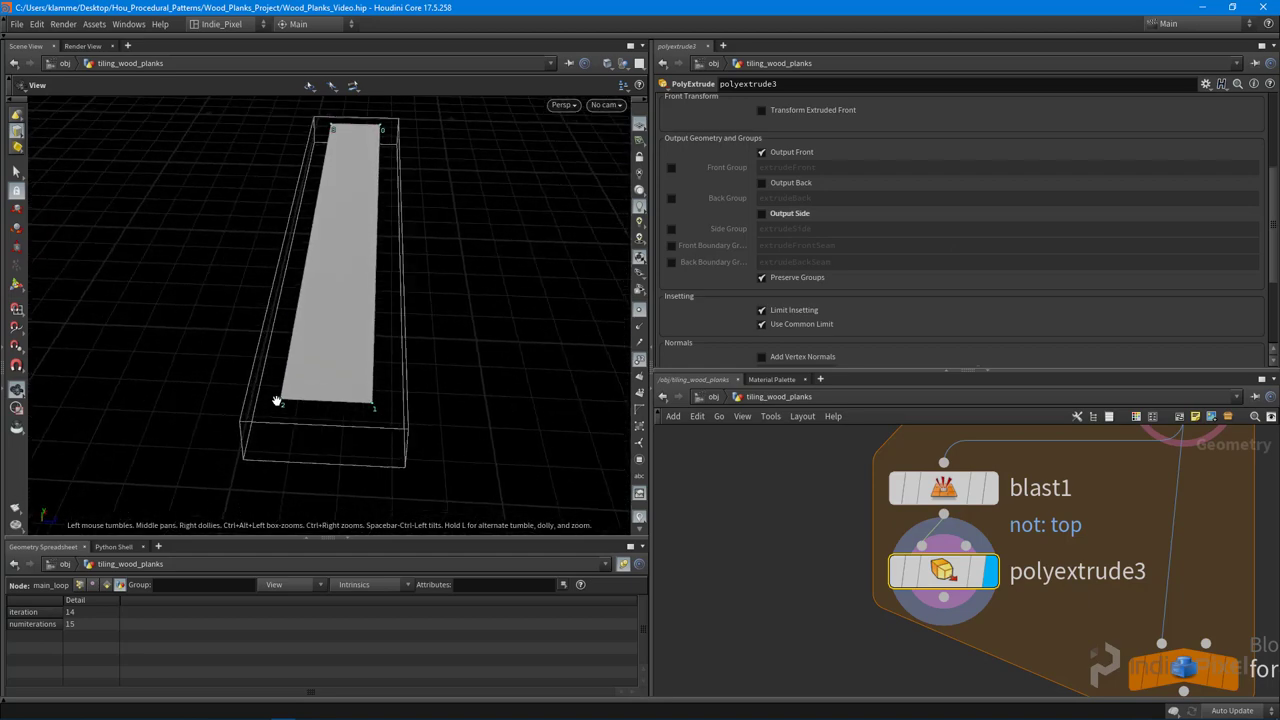
Reduce polyextrude3's Inset to 0.107 and check the spacing between the inset face and the plank's edges
{"action": "scroll", "coordinate": [980, 200], "scroll_direction": "up", "scroll_amount": 5}
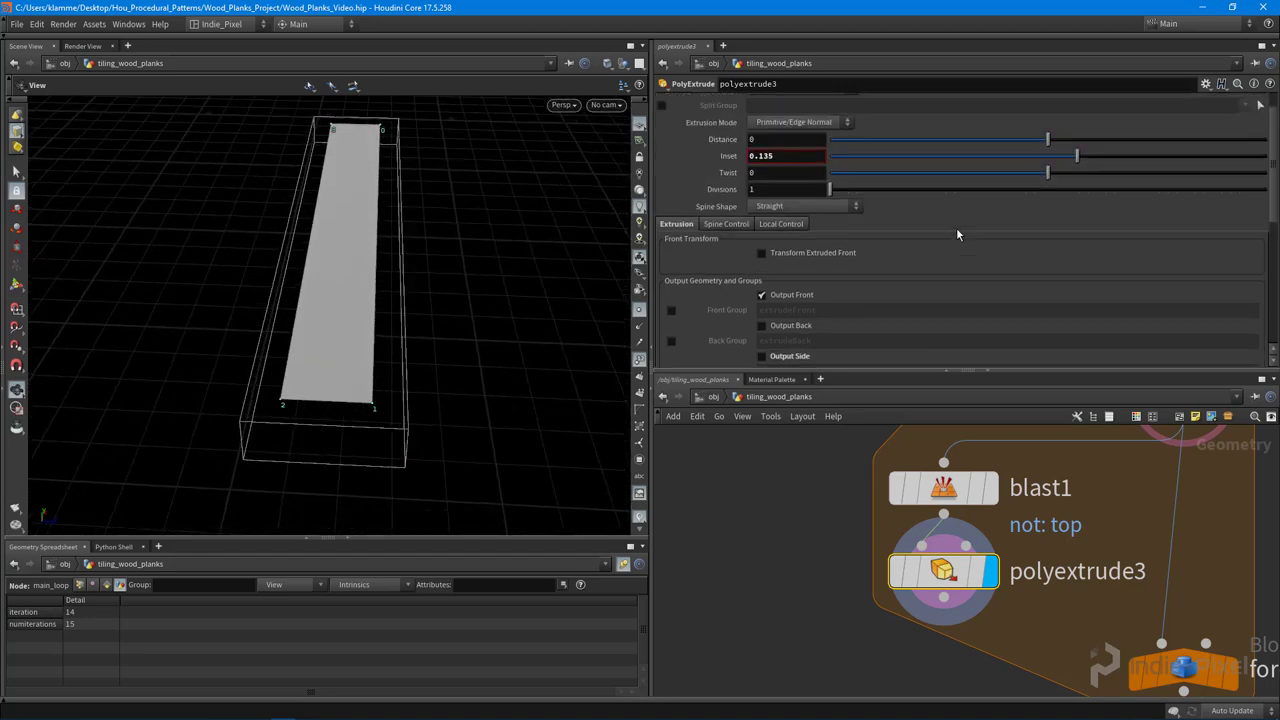
{"action": "left_click_drag", "start_coordinate": [1073, 183], "coordinate": [1072, 197]}
{"action": "left_click_drag", "start_coordinate": [300, 340], "coordinate": [318, 335]}
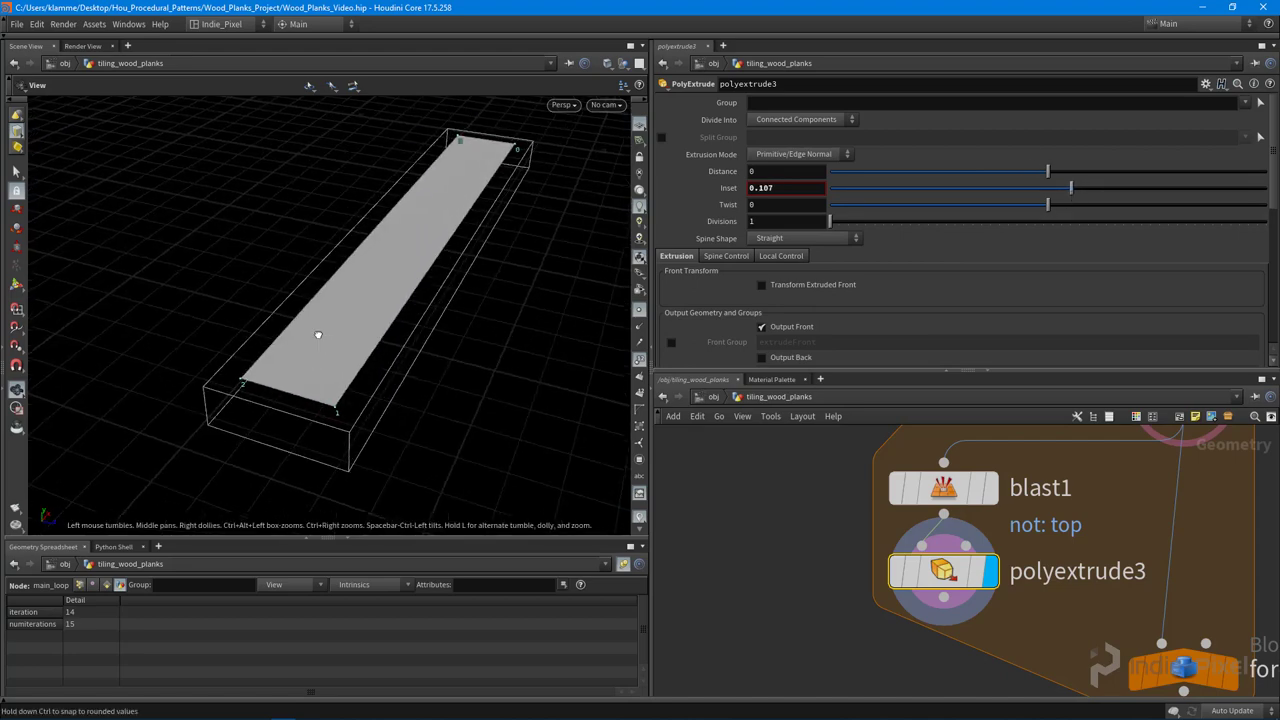
{"action": "left_click_drag", "start_coordinate": [255, 402], "coordinate": [361, 356]}
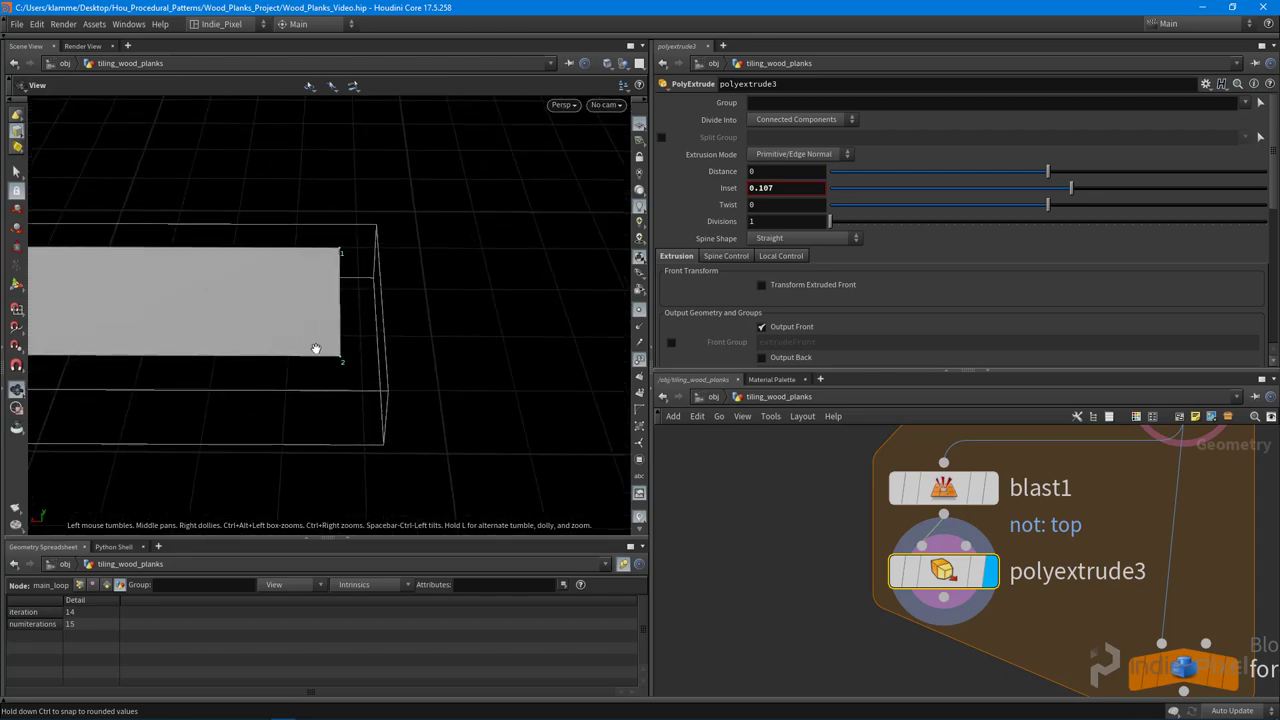
{"action": "right_click_drag", "start_coordinate": [421, 362], "coordinate": [329, 374]}
{"action": "middle_click_drag", "start_coordinate": [329, 374], "coordinate": [398, 376]}
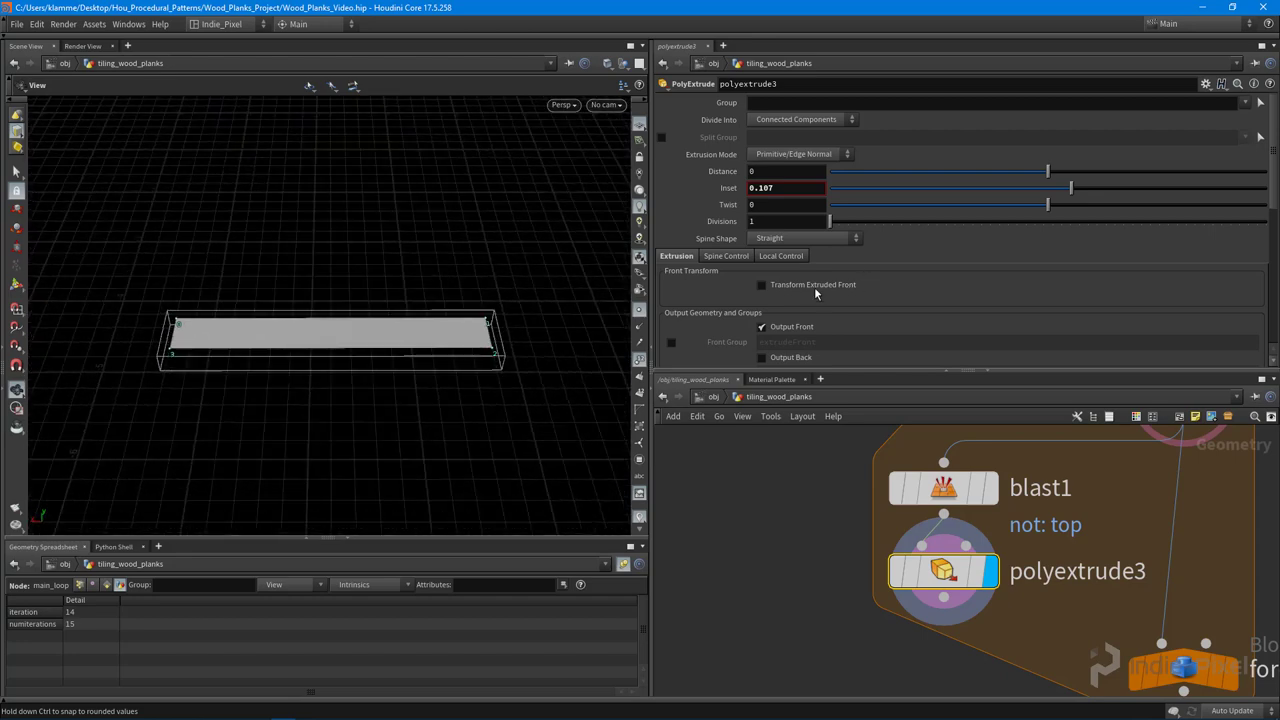
Enable Transform Extruded Front on polyextrude3 and set the second Scale value to 0.94 to shorten the inset face lengthwise
{"action": "left_click", "coordinate": [814, 287]}
{"action": "scroll", "coordinate": [986, 229], "scroll_direction": "down", "scroll_amount": 2}
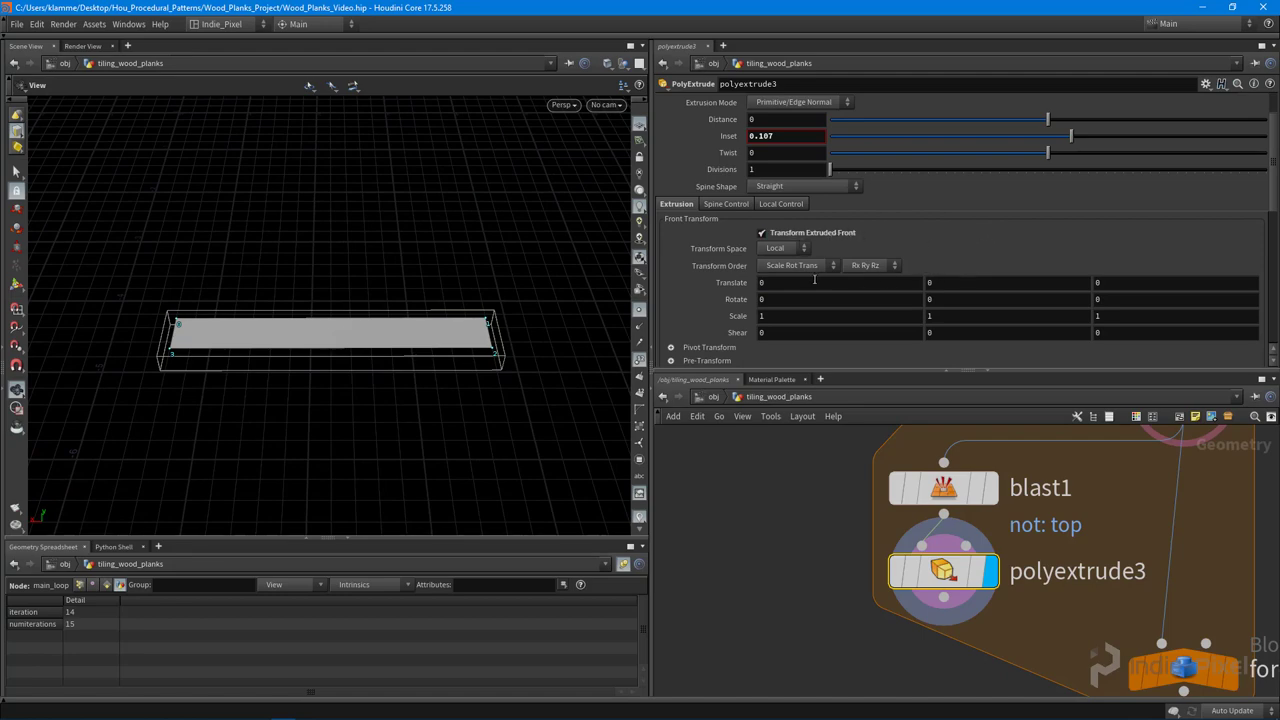
{"action": "middle_click_drag", "start_coordinate": [806, 284], "coordinate": [820, 350]}
{"action": "middle_click_drag", "start_coordinate": [961, 319], "coordinate": [918, 346]}
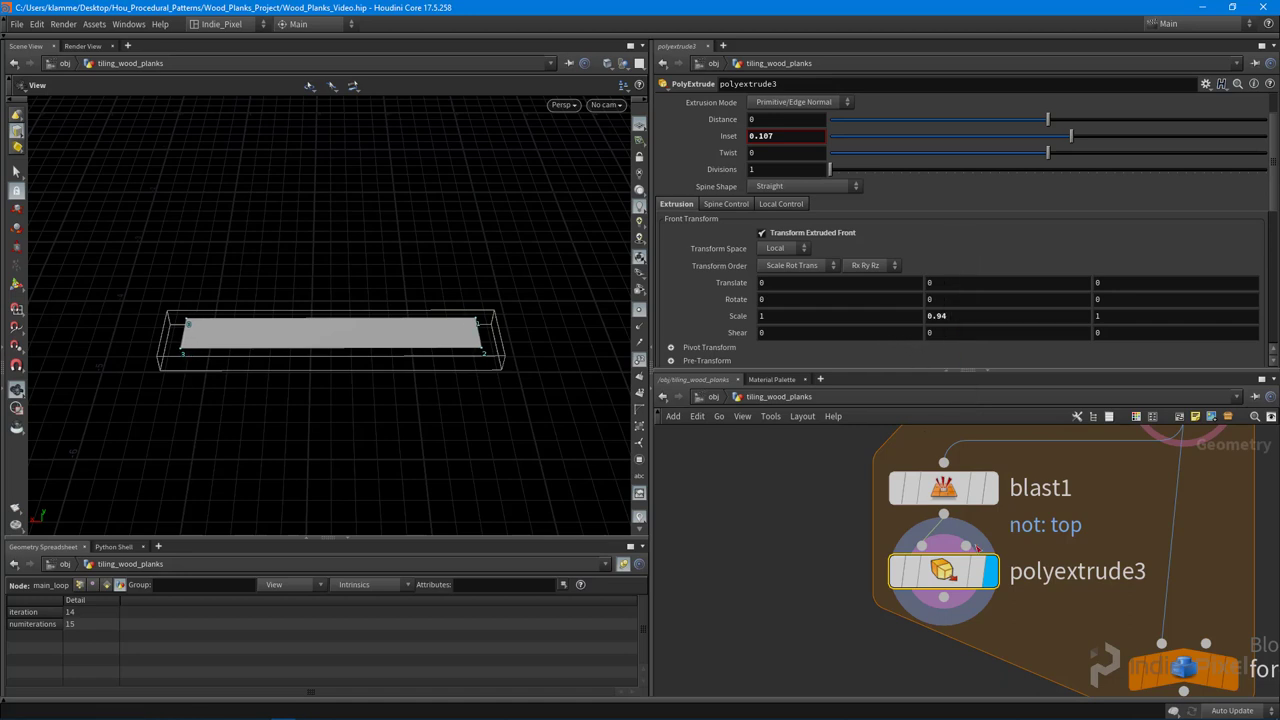
Adjust the second Scale value of polyextrude3's front transform to 0.97
{"action": "scroll", "coordinate": [1030, 514], "scroll_direction": "down", "scroll_amount": 5}
{"action": "middle_click_drag", "start_coordinate": [1028, 517], "coordinate": [1010, 544]}
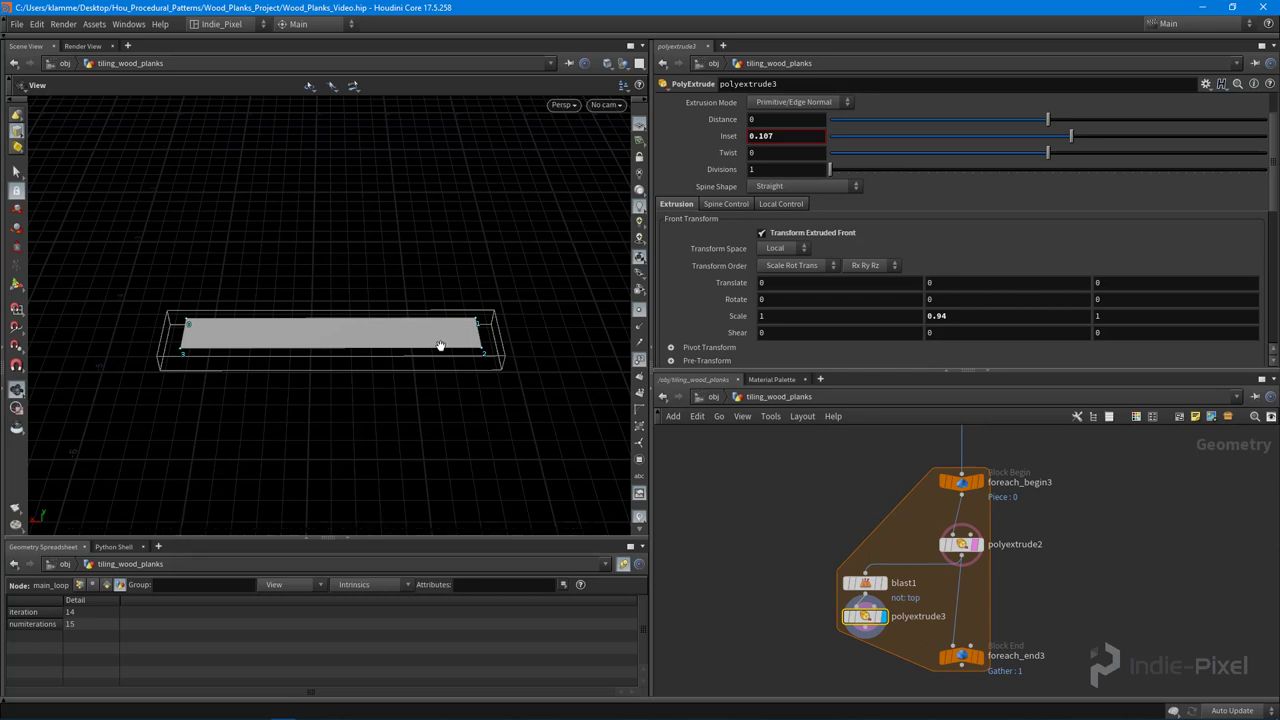
{"action": "scroll", "coordinate": [440, 349], "scroll_direction": "up", "scroll_amount": 1}
{"action": "mouse_move", "coordinate": [954, 315]}
{"action": "middle_mouse_down"}
{"action": "mouse_move", "coordinate": [953, 336]}
{"action": "mouse_move", "coordinate": [990, 336]}
{"action": "mouse_move", "coordinate": [886, 356]}
{"action": "mouse_move", "coordinate": [977, 351]}
{"action": "mouse_move", "coordinate": [950, 315]}
{"action": "middle_mouse_up"}
{"action": "left_click_drag", "start_coordinate": [351, 383], "coordinate": [445, 298]}
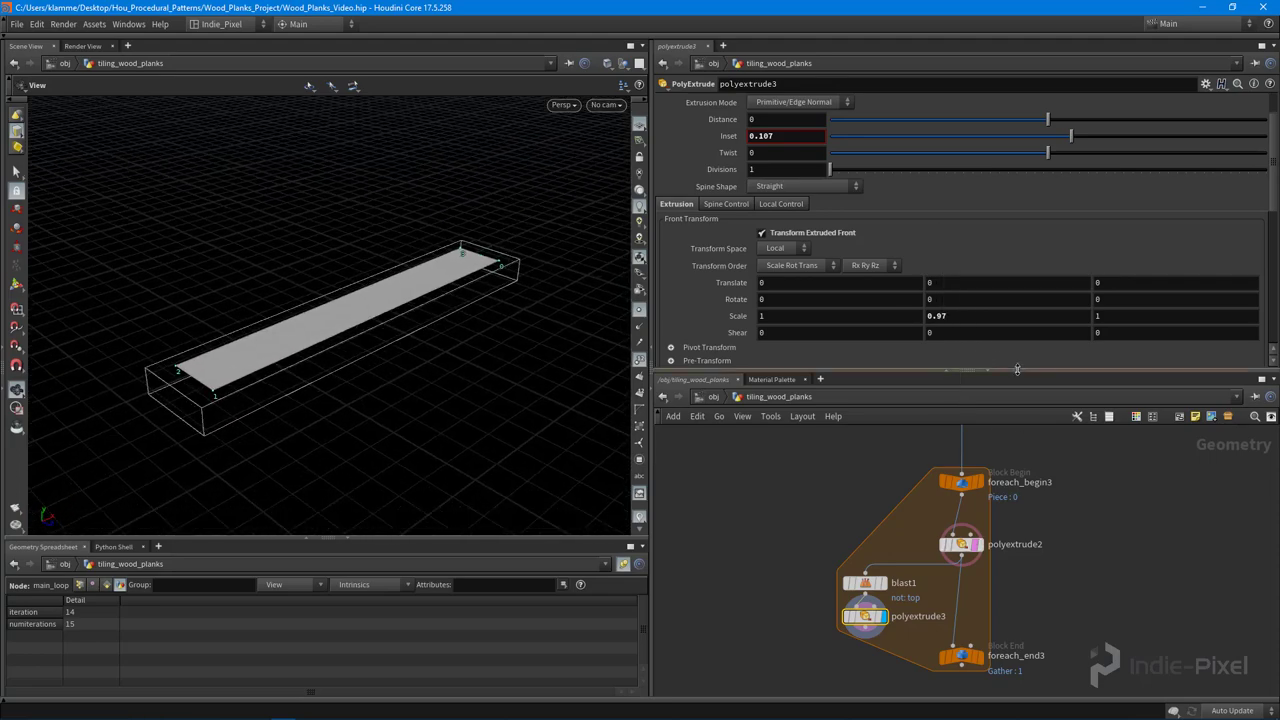
Place an Add node below polyextrude3 in the loop's side branch
{"action": "left_click_drag", "start_coordinate": [1017, 370], "coordinate": [1028, 247]}
{"action": "middle_click_drag", "start_coordinate": [971, 666], "coordinate": [1019, 505]}
{"action": "scroll", "coordinate": [1020, 432], "scroll_direction": "up", "scroll_amount": 3}
{"action": "left_click_drag", "start_coordinate": [997, 439], "coordinate": [995, 568]}
{"action": "key", "text": "Tab"}
{"action": "type", "text": "a"}
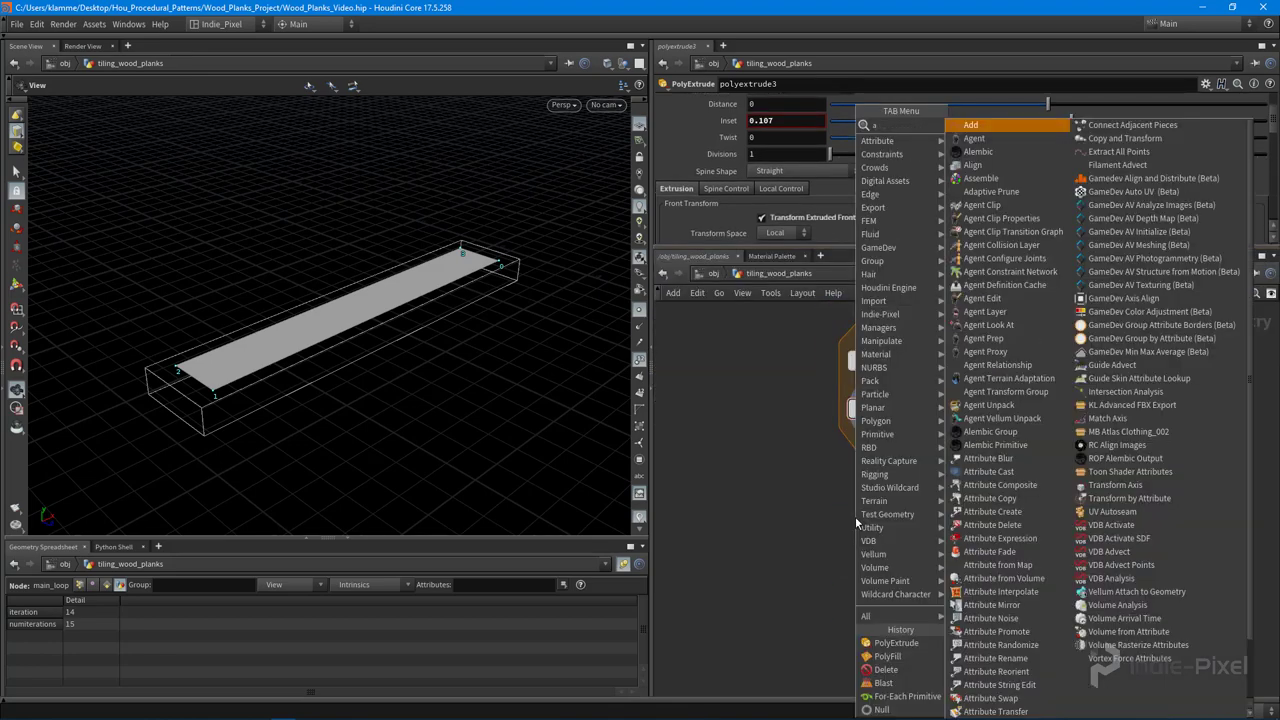
{"action": "key", "text": "Return"}
{"action": "left_click", "coordinate": [855, 516]}
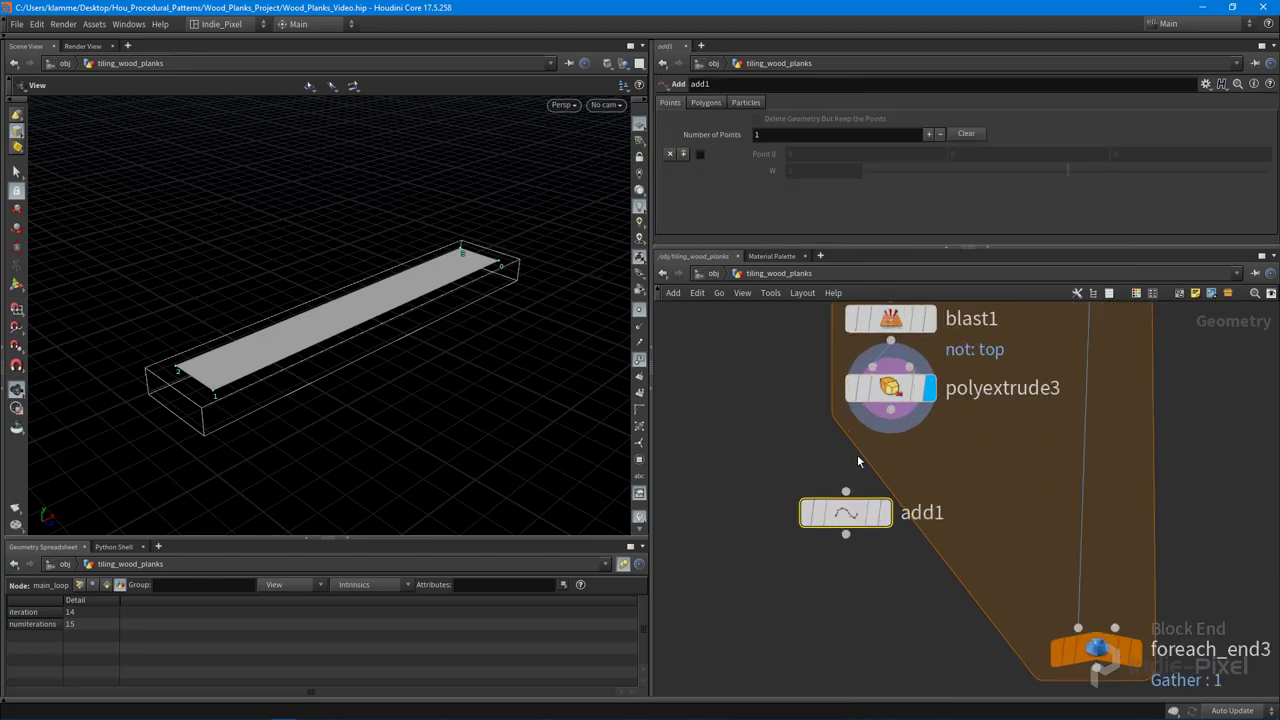
Connect polyextrude3's output to the Add node and display the Add node's result
{"action": "scroll", "coordinate": [857, 457], "scroll_direction": "up", "scroll_amount": 1}
{"action": "left_click_drag", "start_coordinate": [897, 401], "coordinate": [902, 466]}
{"action": "left_click", "coordinate": [889, 523]}
{"action": "middle_click_drag", "start_coordinate": [1000, 563], "coordinate": [927, 598]}
{"action": "scroll", "coordinate": [927, 598], "scroll_direction": "down", "scroll_amount": 3}
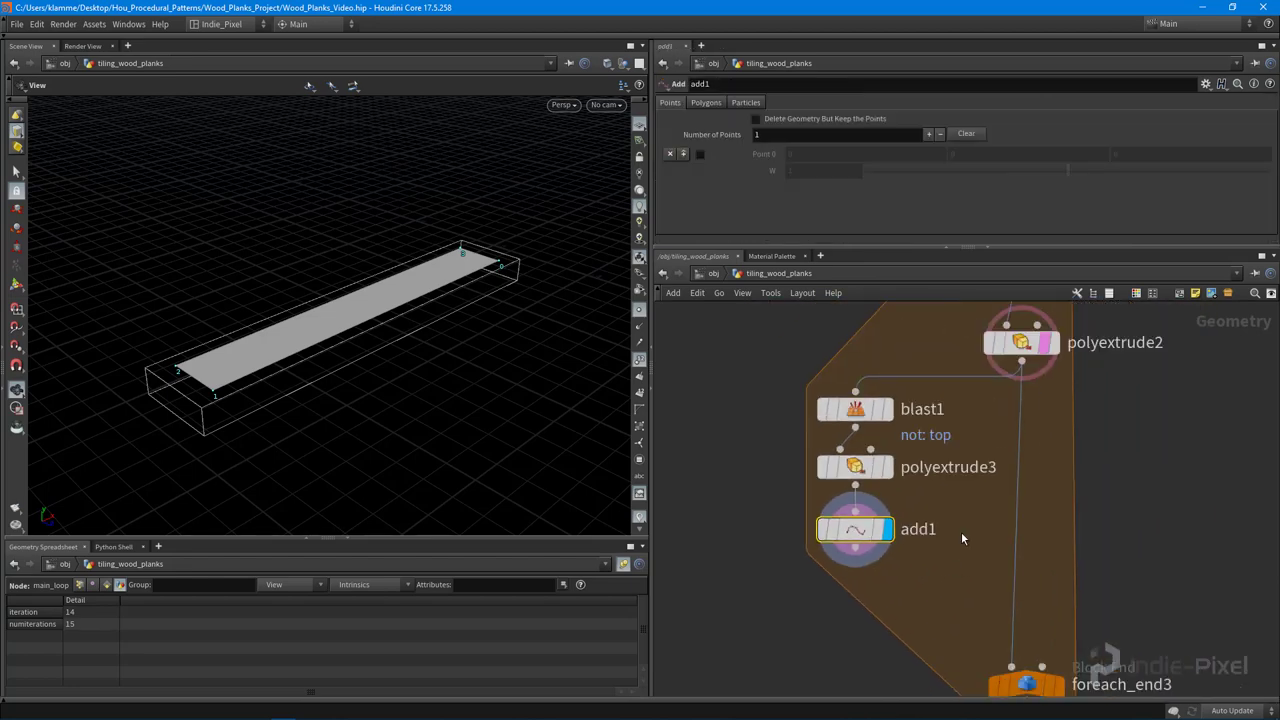
Enable Delete Geometry But Keep the Points on add1 and check the inset face's corner points from several angles
{"action": "middle_click_drag", "start_coordinate": [961, 532], "coordinate": [925, 575]}
{"action": "right_click_drag", "start_coordinate": [451, 314], "coordinate": [489, 346]}
{"action": "left_click_drag", "start_coordinate": [148, 400], "coordinate": [200, 436]}
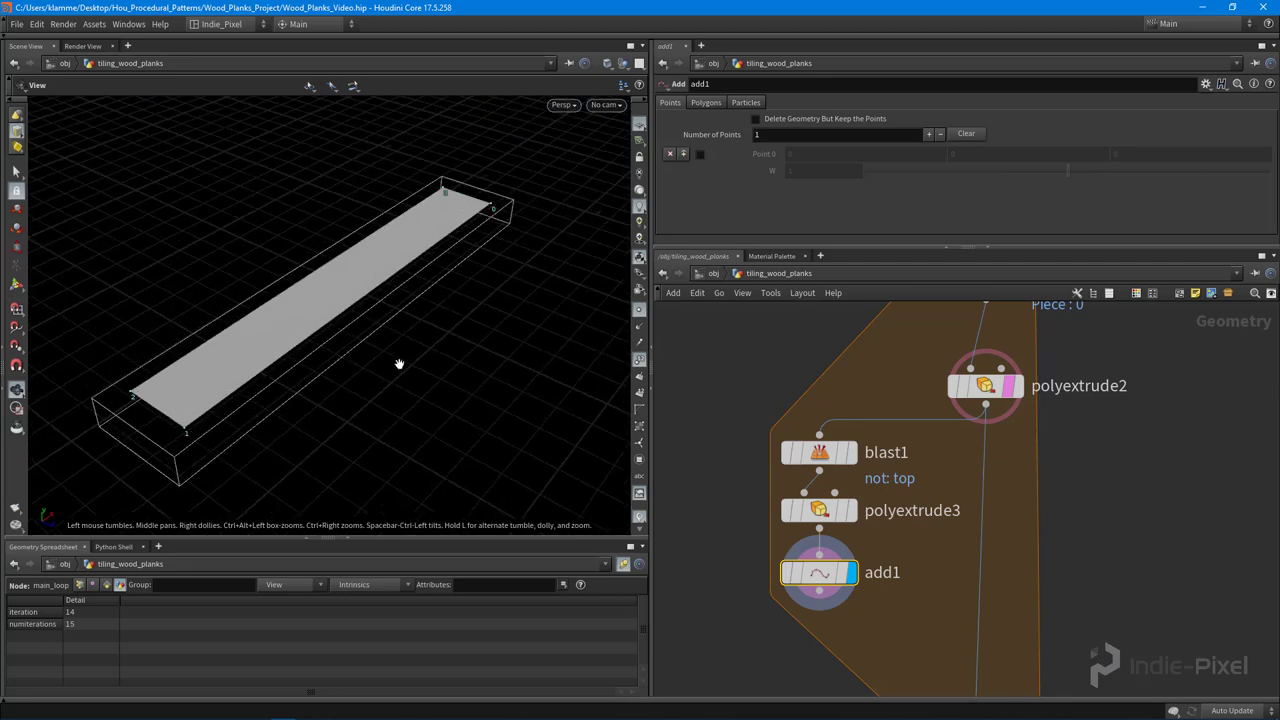
{"action": "left_click_drag", "start_coordinate": [399, 364], "coordinate": [321, 403]}
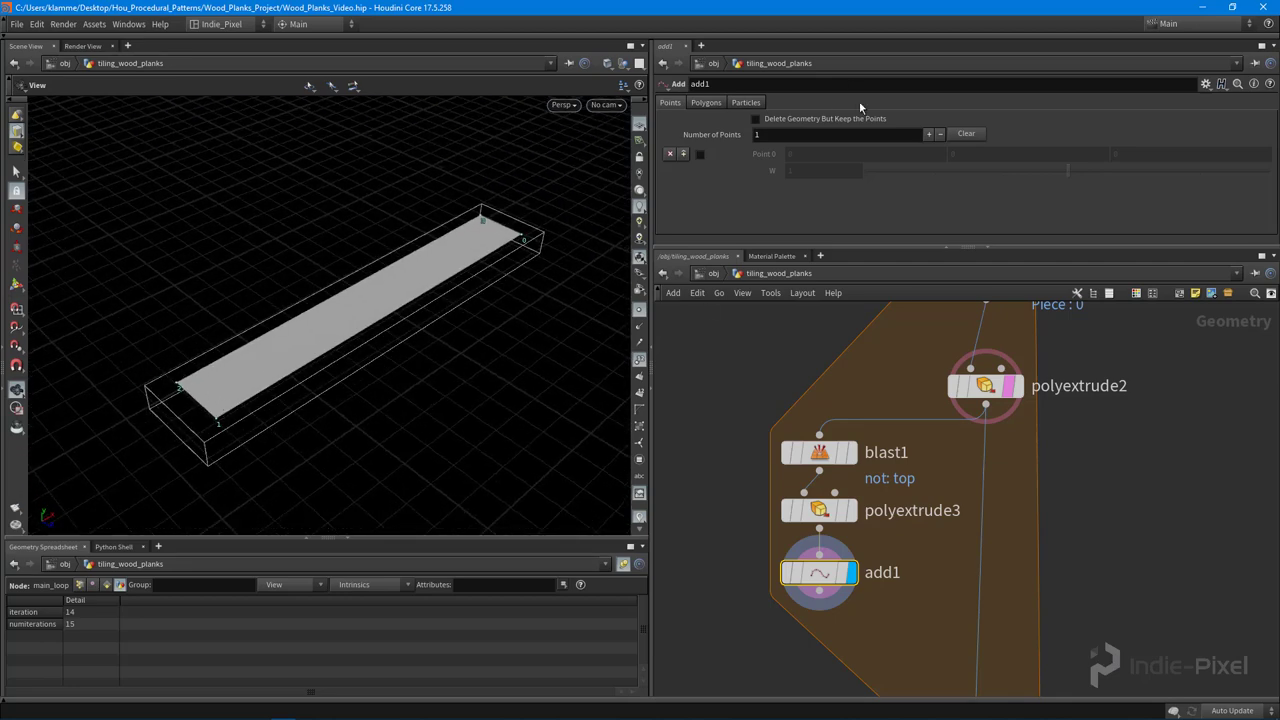
{"action": "left_click", "coordinate": [797, 121]}
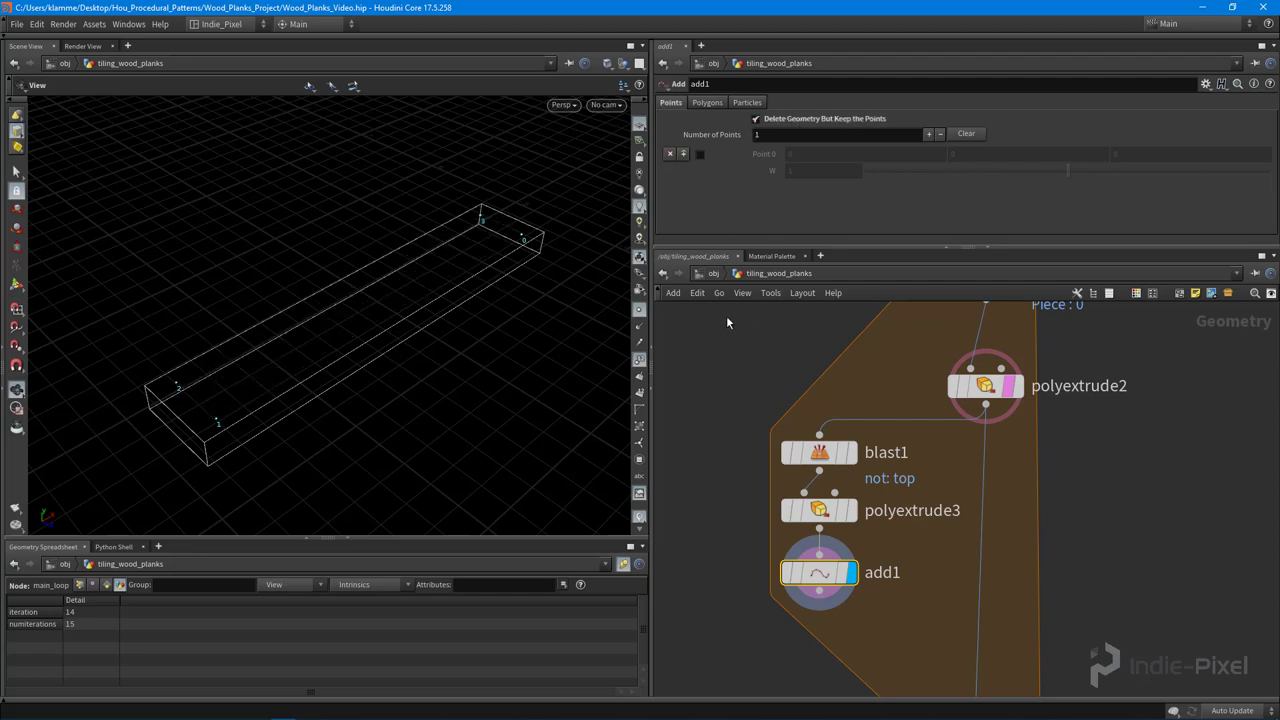
{"action": "left_click_drag", "start_coordinate": [427, 370], "coordinate": [394, 347]}
{"action": "left_click_drag", "start_coordinate": [413, 372], "coordinate": [438, 366]}
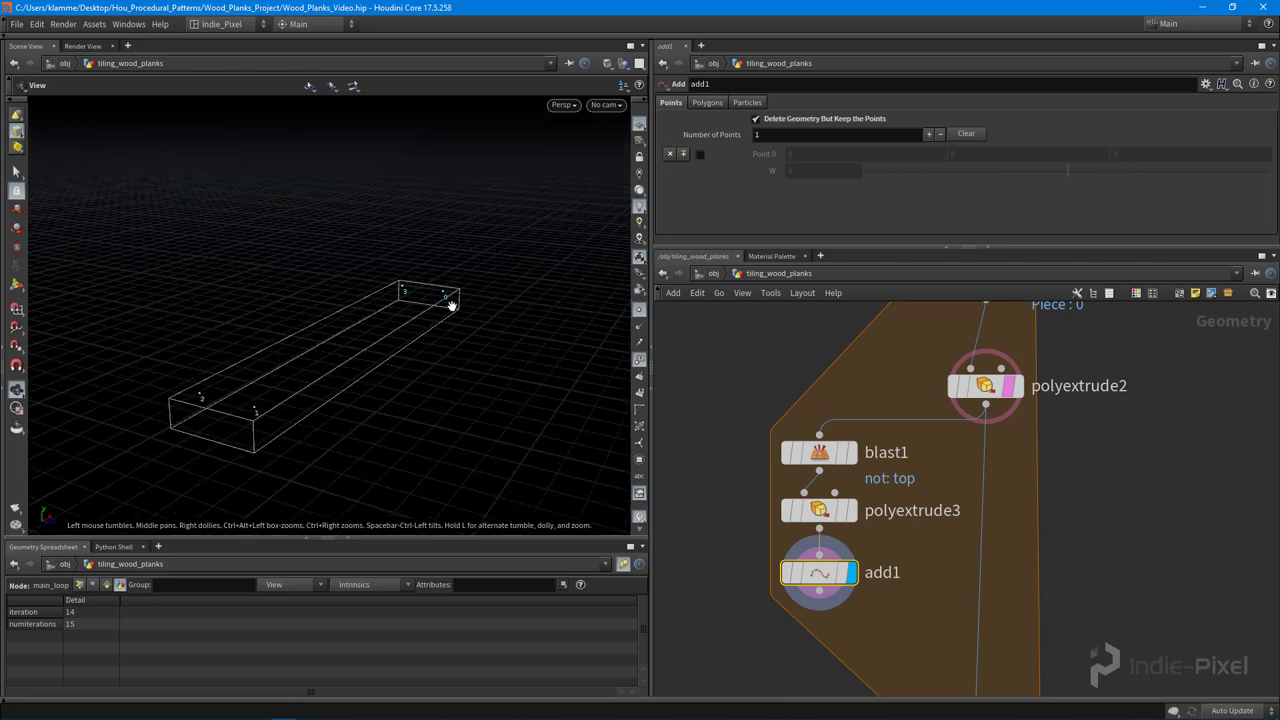
{"action": "left_click_drag", "start_coordinate": [388, 412], "coordinate": [389, 354]}
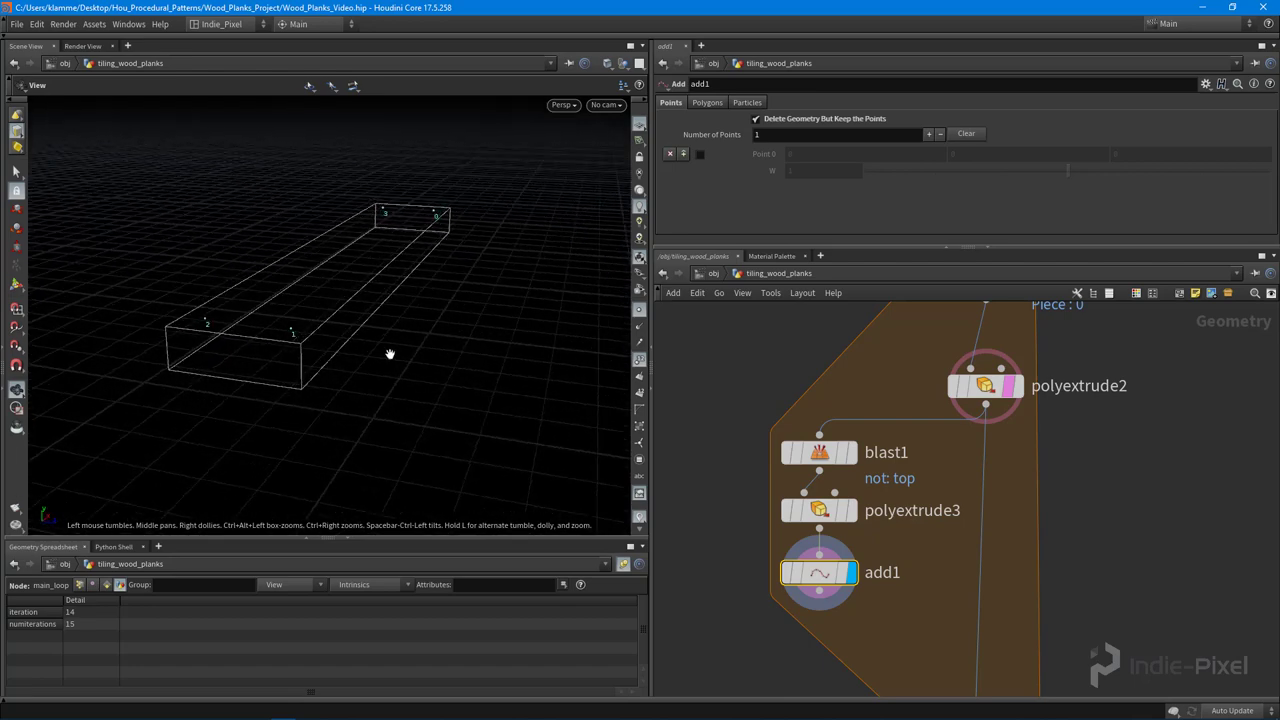
{"action": "scroll", "coordinate": [919, 553], "scroll_direction": "down", "scroll_amount": 2}
{"action": "middle_click_drag", "start_coordinate": [935, 558], "coordinate": [1011, 505]}
{"action": "left_click_drag", "start_coordinate": [383, 289], "coordinate": [330, 295]}
Place a Tube node outside the loop beside the add1 branch and display it
{"action": "middle_click_drag", "start_coordinate": [755, 491], "coordinate": [873, 500]}
{"action": "left_click", "coordinate": [810, 480]}
{"action": "key", "text": "Tab"}
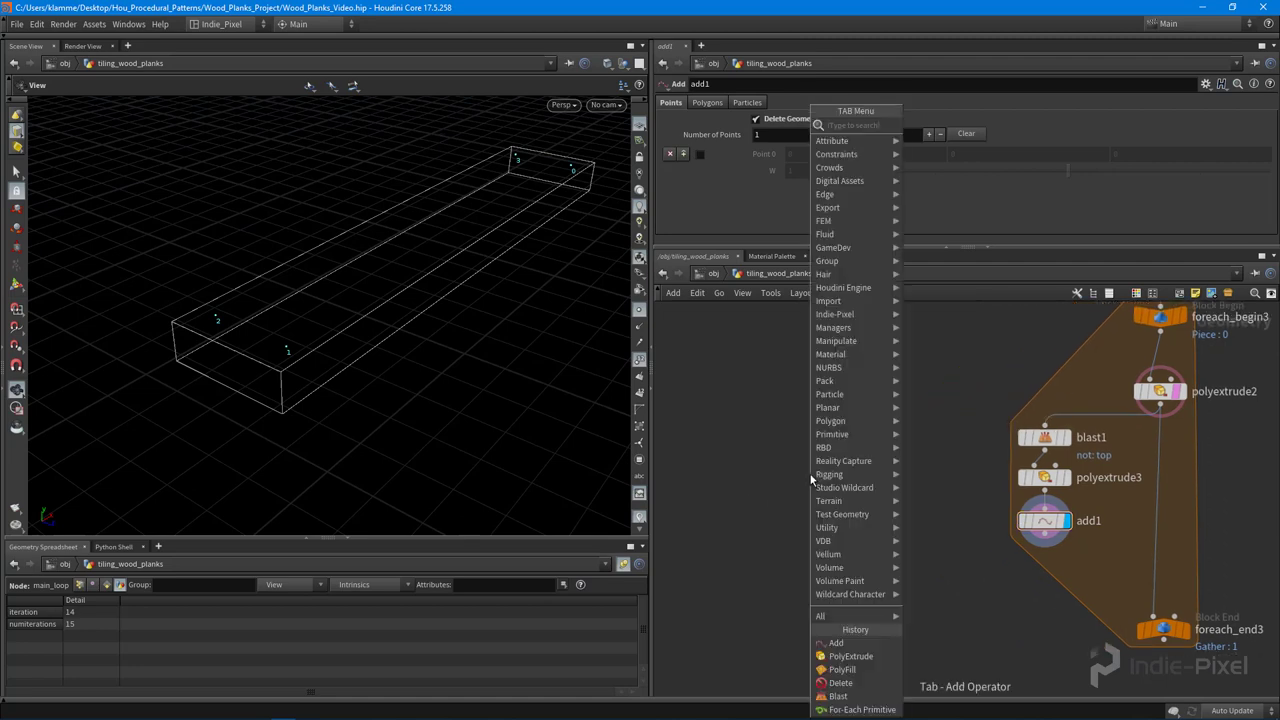
{"action": "type", "text": "tube"}
{"action": "key", "text": "Return"}
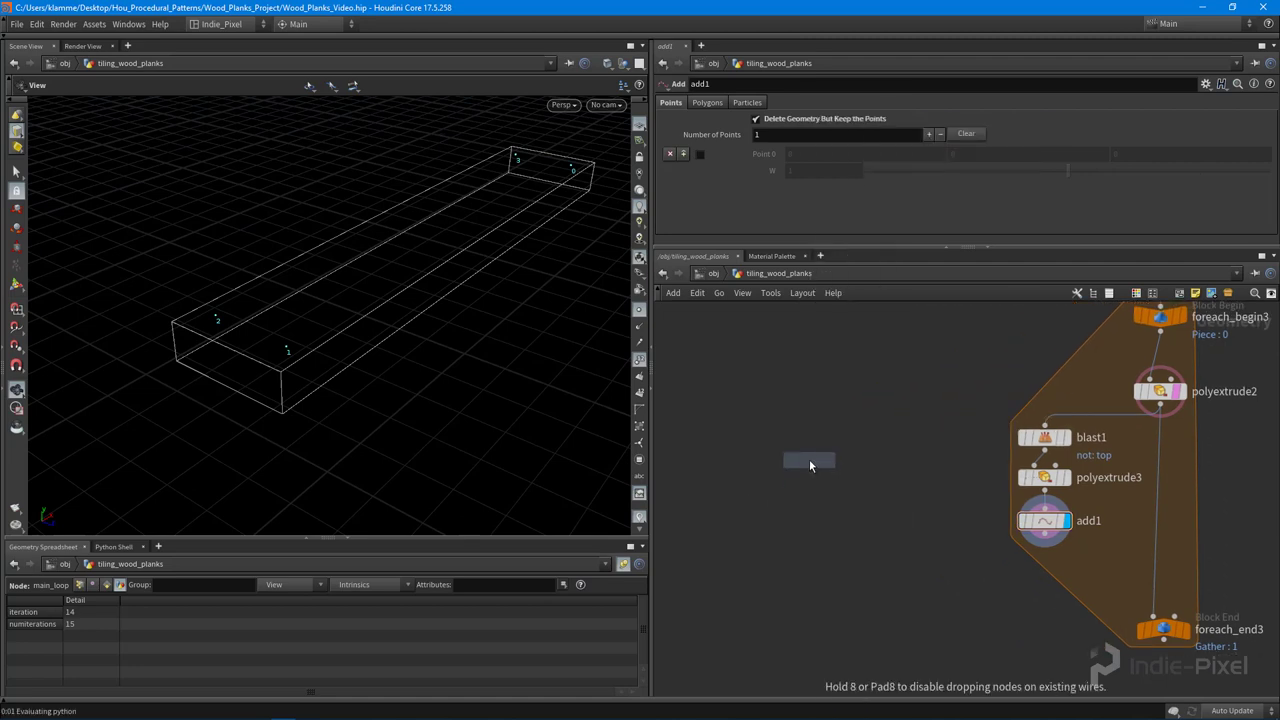
{"action": "left_click", "coordinate": [809, 459]}
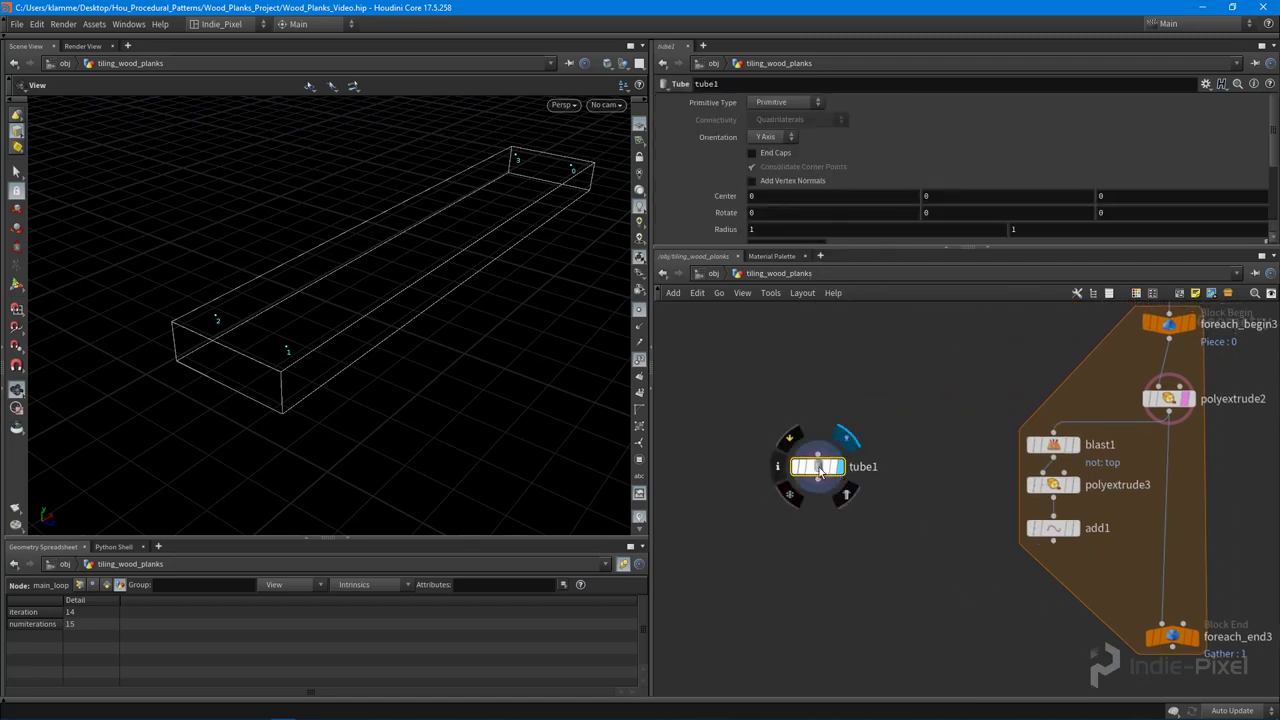
{"action": "mouse_move", "coordinate": [823, 467]}
{"action": "left_mouse_down"}
{"action": "mouse_move", "coordinate": [837, 467]}
{"action": "mouse_move", "coordinate": [837, 485]}
{"action": "left_mouse_up"}
{"action": "middle_click_drag", "start_coordinate": [927, 545], "coordinate": [901, 538]}
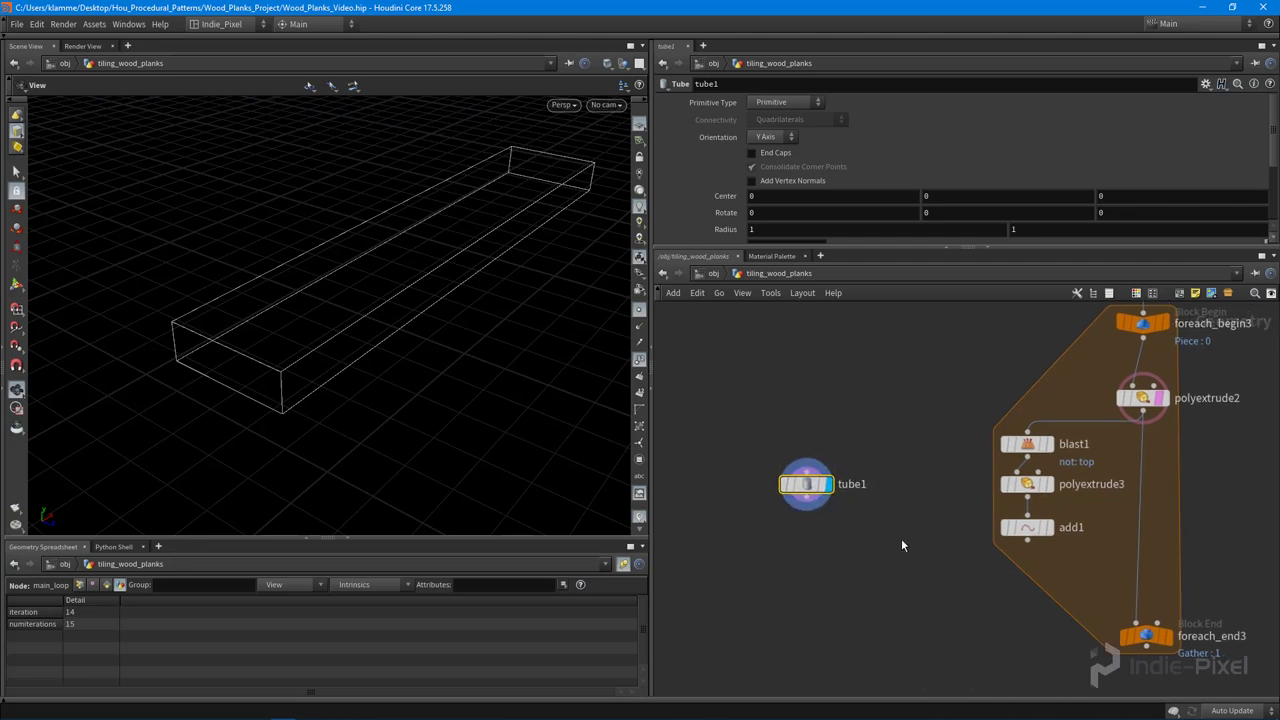
{"action": "scroll", "coordinate": [868, 483], "scroll_direction": "down", "scroll_amount": 3}
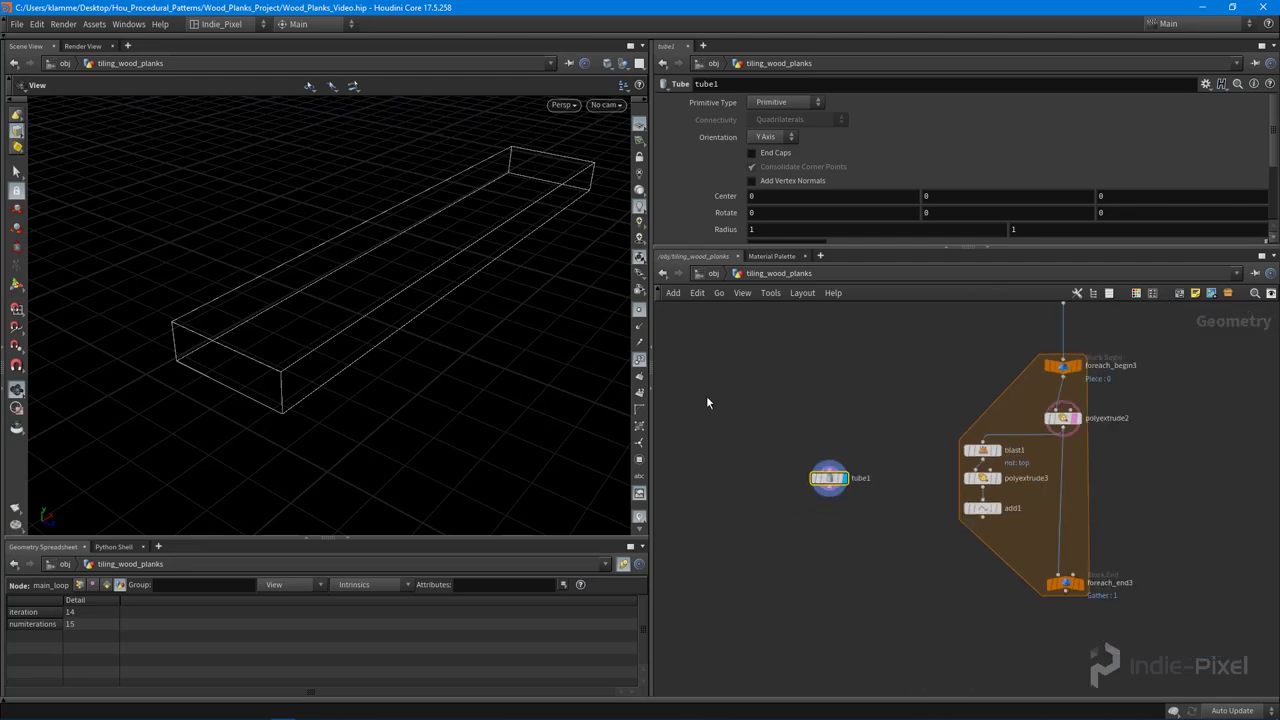
Toggle polyextrude2's template display off and back on while viewing add1's points, ending with tube1 displayed
{"action": "scroll", "coordinate": [1073, 398], "scroll_direction": "up", "scroll_amount": 3}
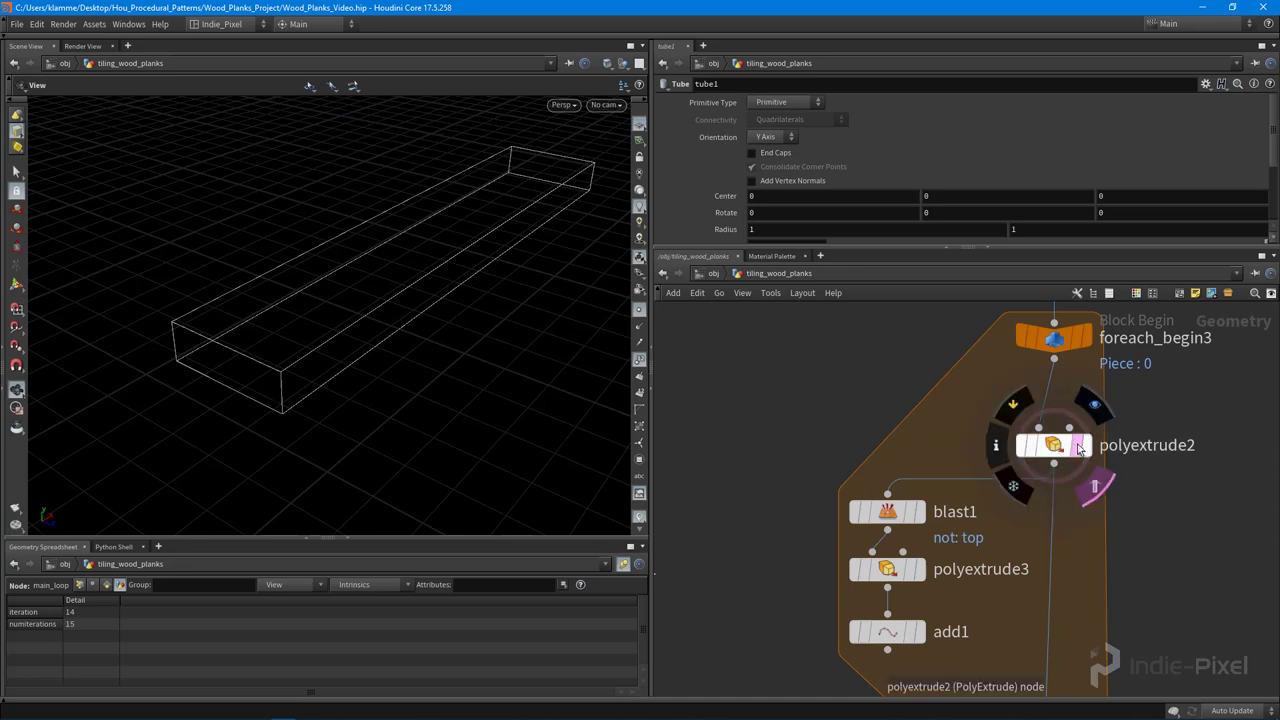
{"action": "left_click", "coordinate": [1092, 484]}
{"action": "middle_click_drag", "start_coordinate": [1013, 590], "coordinate": [1051, 452]}
{"action": "scroll", "coordinate": [1050, 452], "scroll_direction": "down", "scroll_amount": 3}
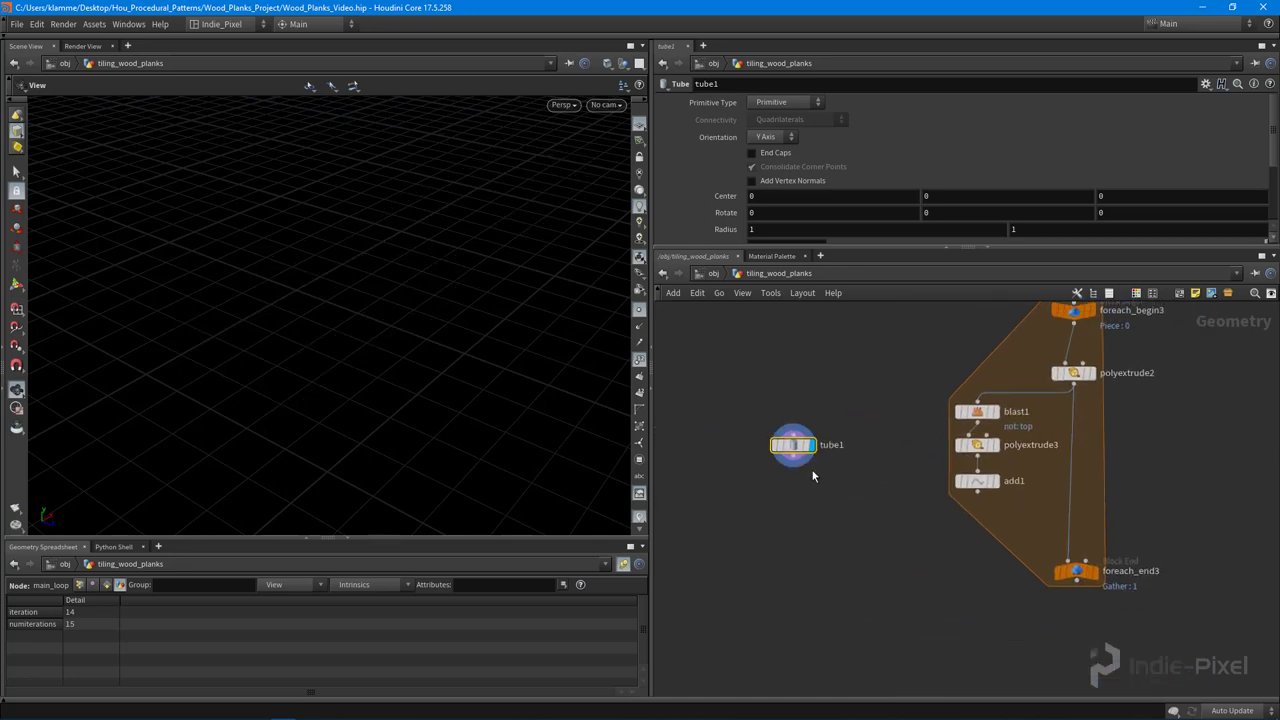
{"action": "left_click", "coordinate": [996, 481]}
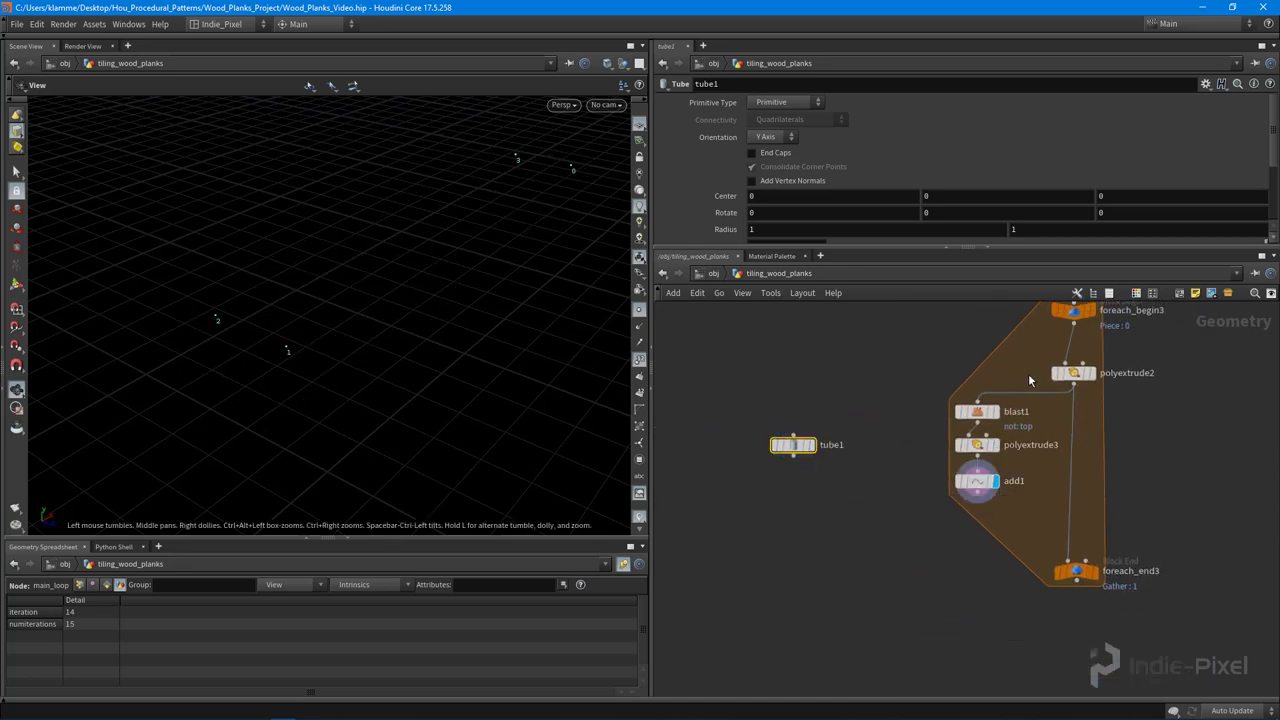
{"action": "left_click", "coordinate": [1092, 373]}
{"action": "scroll", "coordinate": [800, 470], "scroll_direction": "up", "scroll_amount": 3}
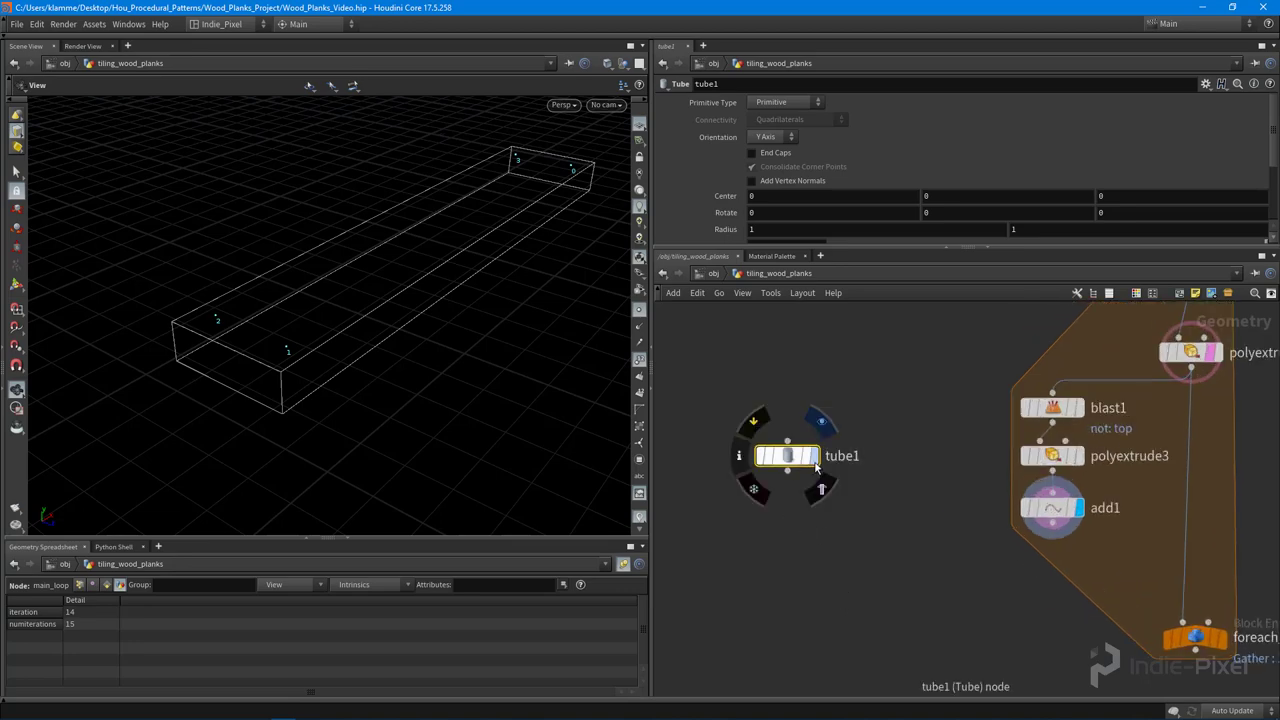
{"action": "left_click", "coordinate": [814, 458]}
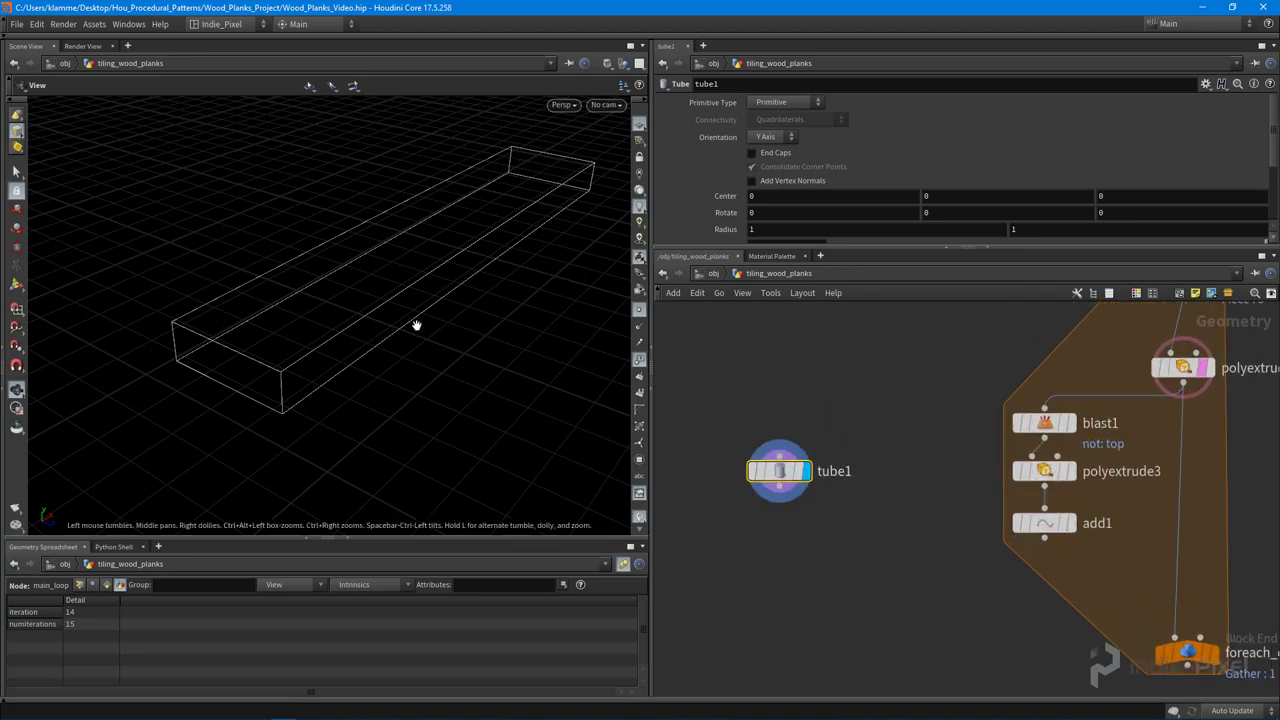
Frame tube1 in the viewport and set its Primitive Type to Polygon
{"action": "left_click_drag", "start_coordinate": [431, 341], "coordinate": [408, 328]}
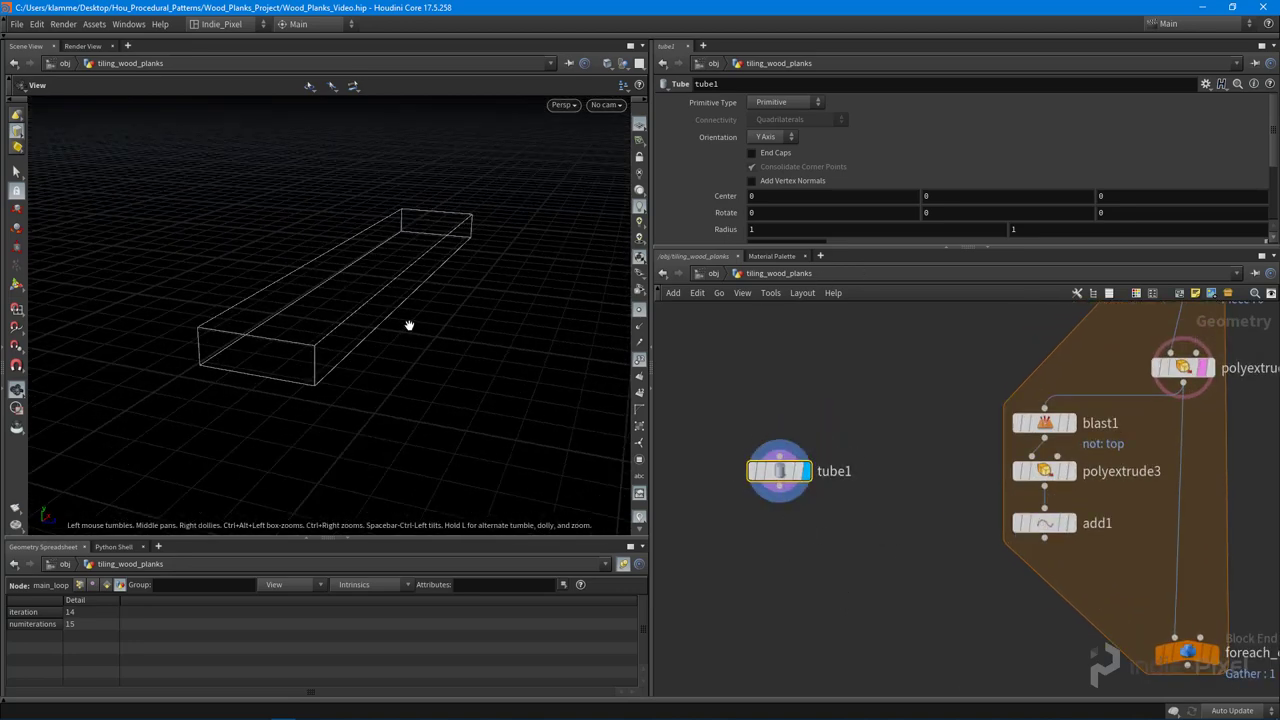
{"action": "key", "text": "g"}
{"action": "left_click_drag", "start_coordinate": [421, 399], "coordinate": [380, 290]}
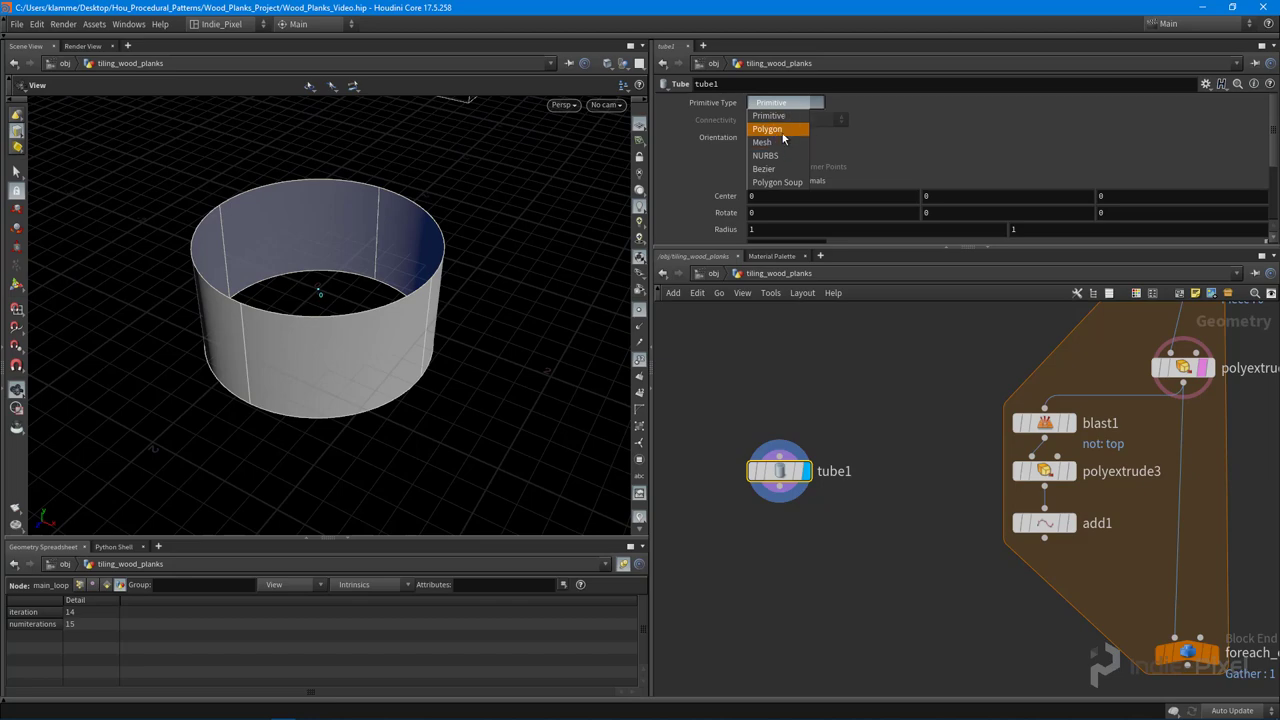
{"action": "left_click", "coordinate": [784, 131]}
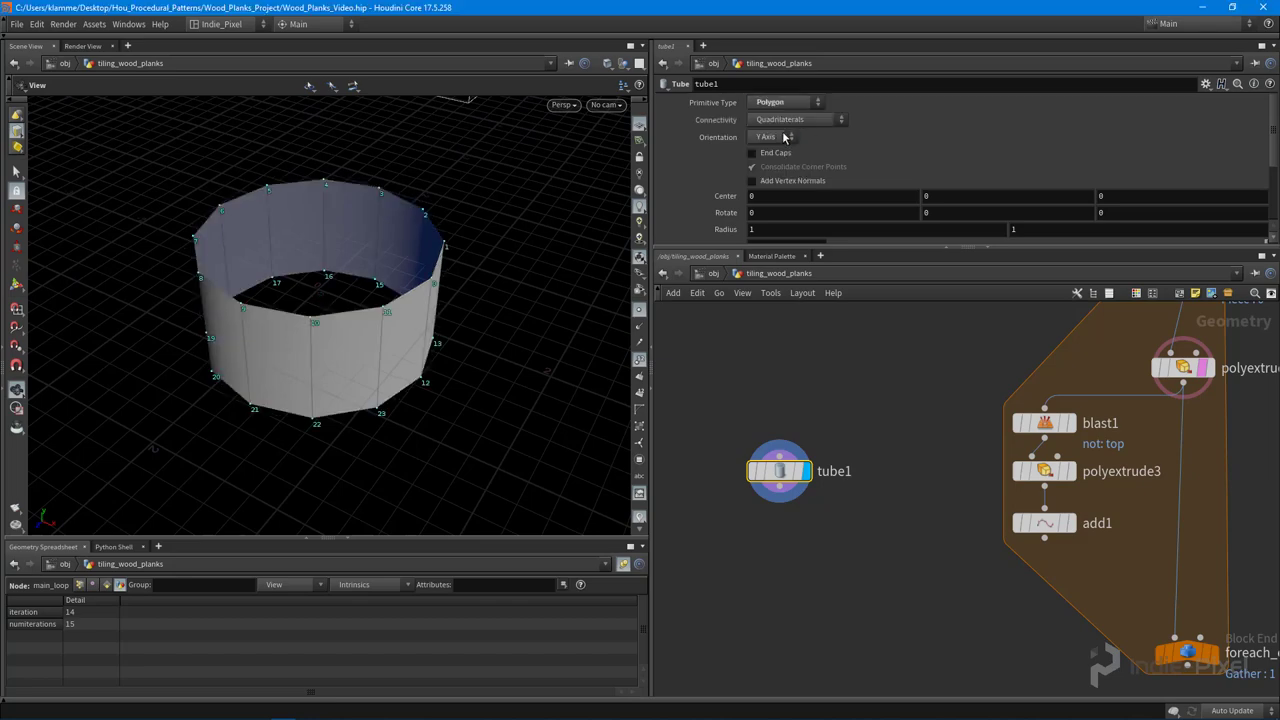
{"action": "left_click_drag", "start_coordinate": [428, 273], "coordinate": [386, 315]}
Increase tube1's Columns to 25 for a rounder outline
{"action": "left_click_drag", "start_coordinate": [1022, 246], "coordinate": [1022, 328]}
{"action": "left_click_drag", "start_coordinate": [910, 290], "coordinate": [1035, 305]}
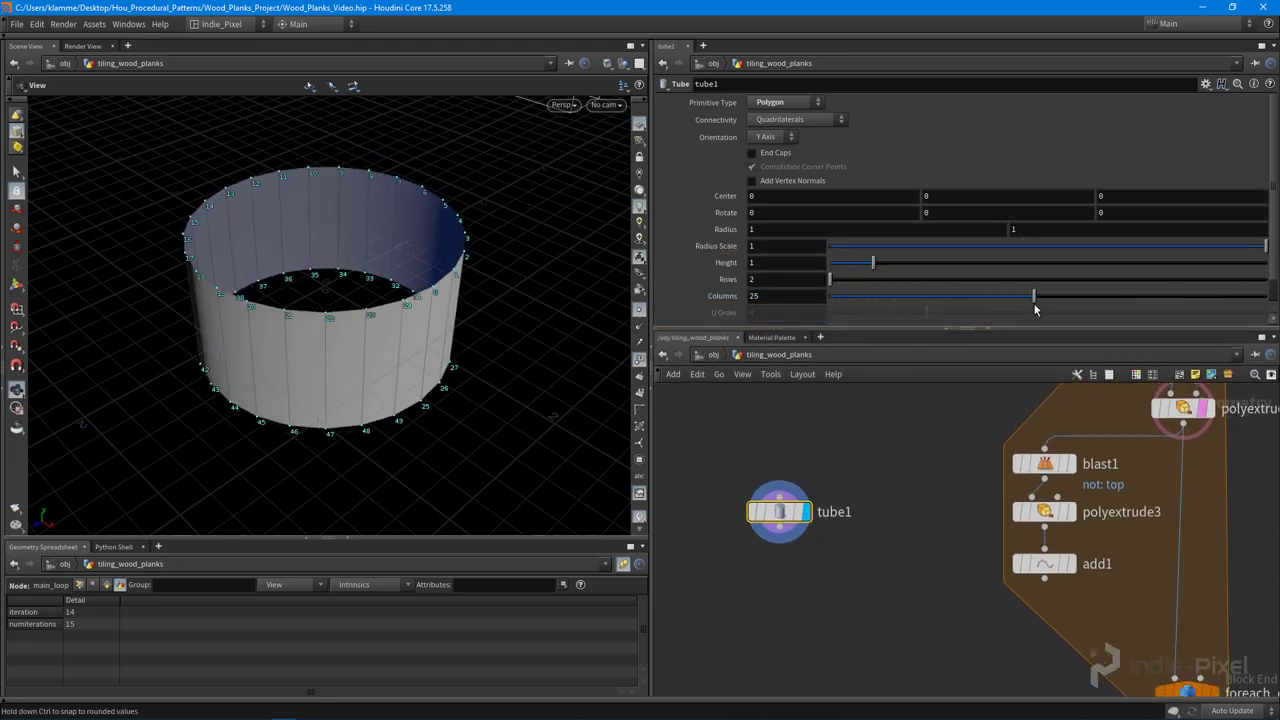
{"action": "left_click_drag", "start_coordinate": [577, 289], "coordinate": [462, 286]}
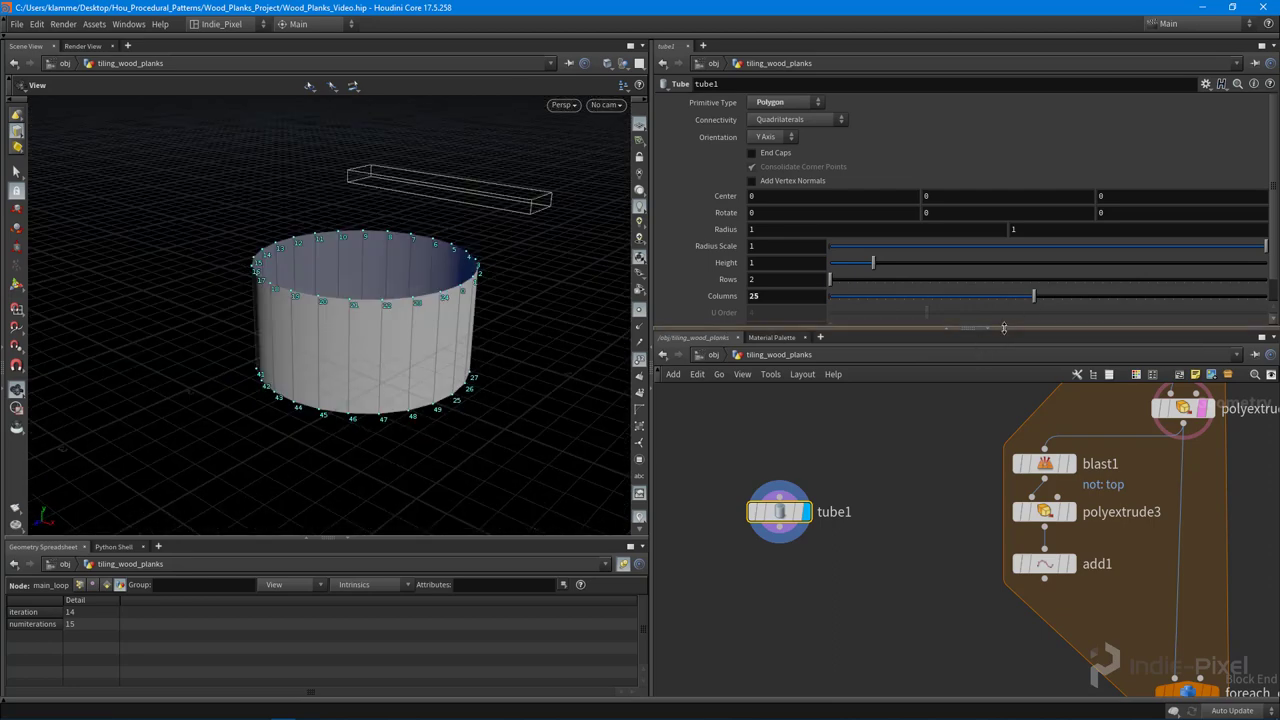
Add a Clip node after tube1 and display the clipped tube
{"action": "left_click_drag", "start_coordinate": [1000, 329], "coordinate": [1000, 288]}
{"action": "key", "text": "Tab"}
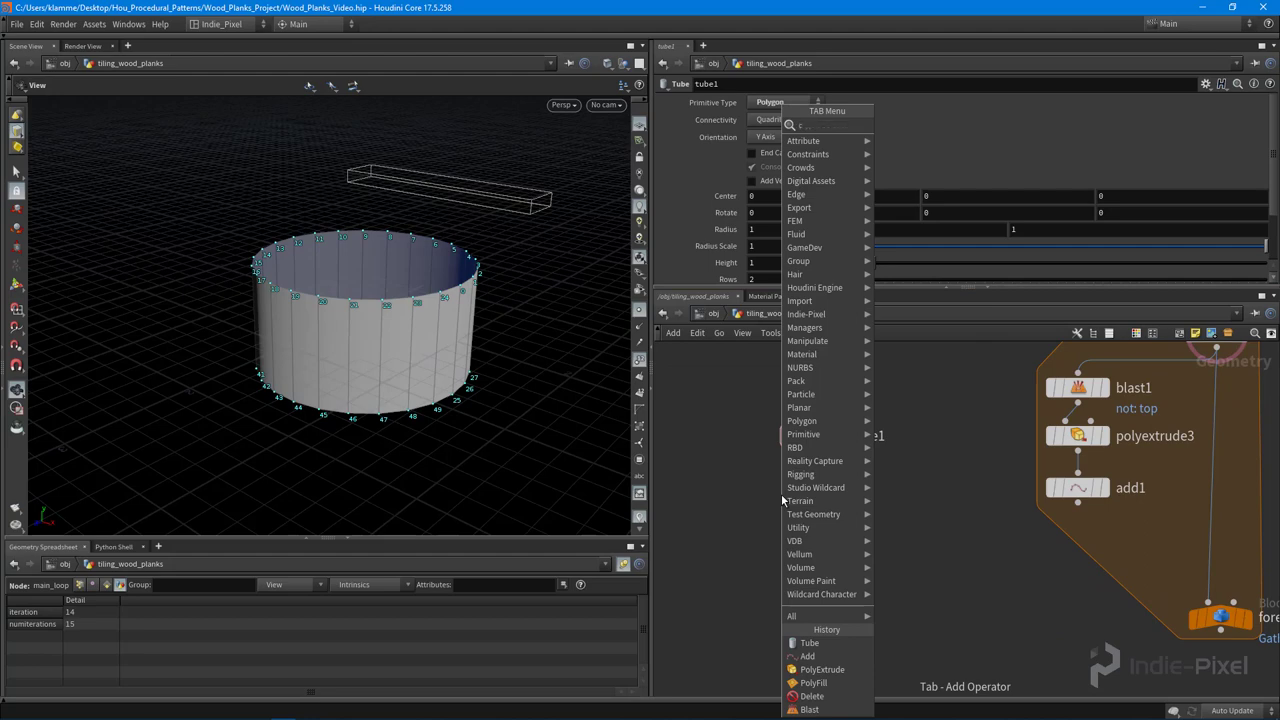
{"action": "type", "text": "tube"}
{"action": "key", "text": "Return"}
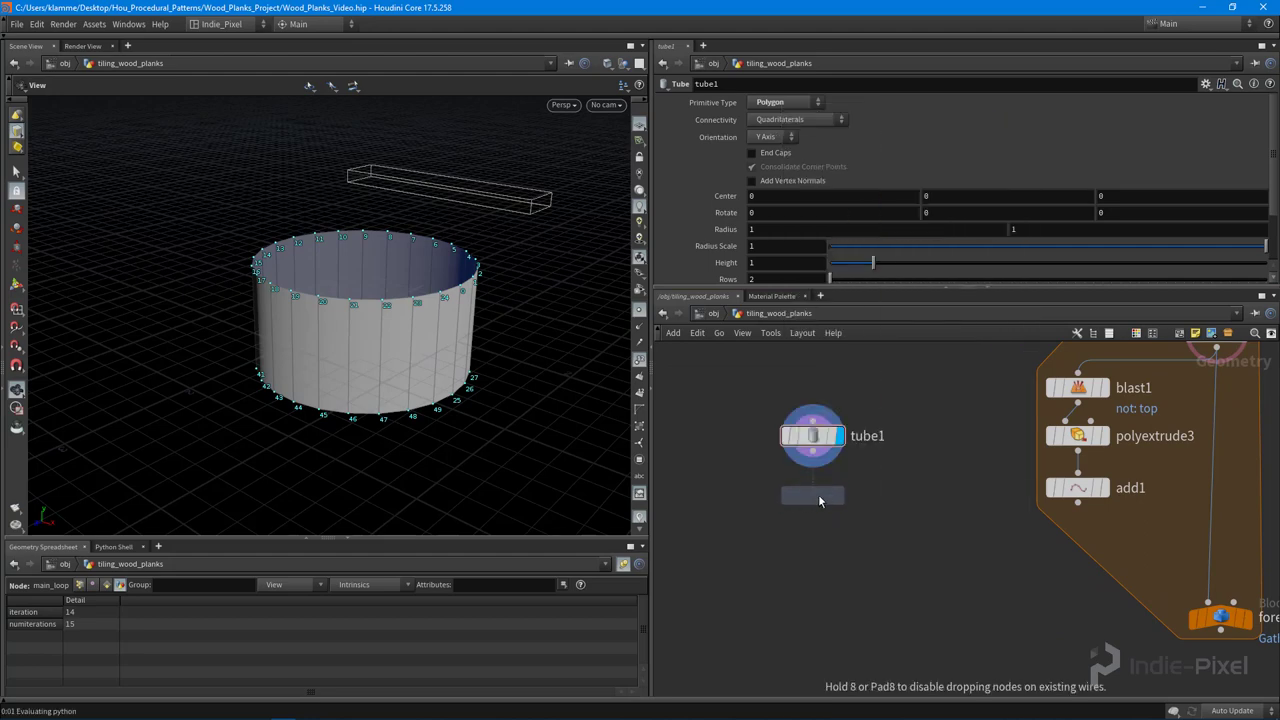
{"action": "left_click", "coordinate": [818, 494]}
{"action": "scroll", "coordinate": [831, 546], "scroll_direction": "up", "scroll_amount": 2}
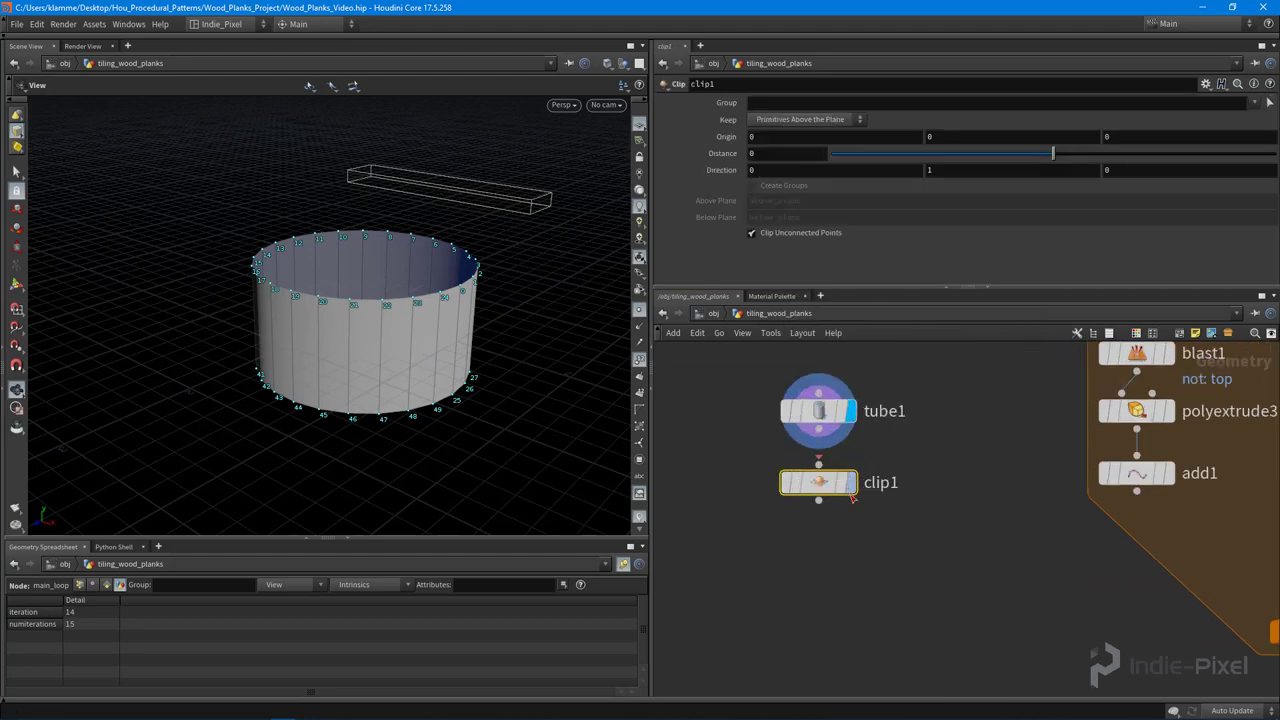
{"action": "left_click", "coordinate": [819, 464]}
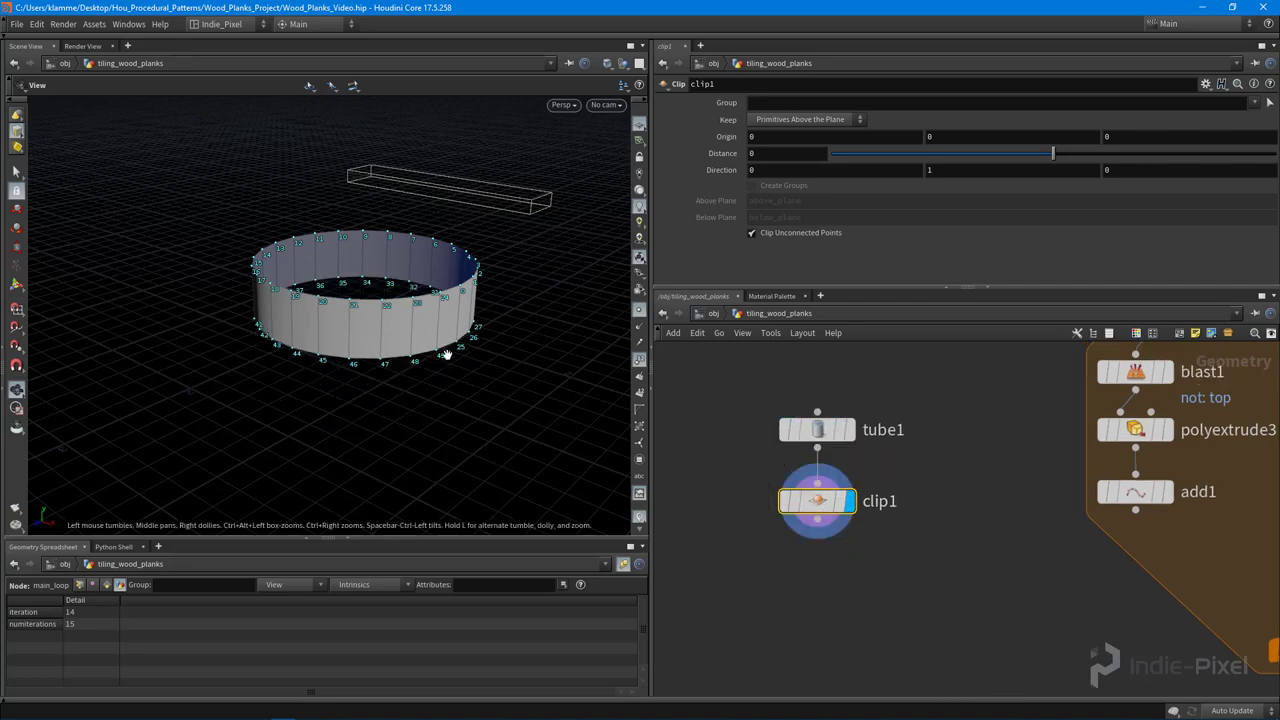
Try changing clip1's cutting plane with its viewport handle, and undo the change
{"action": "left_click_drag", "start_coordinate": [342, 342], "coordinate": [308, 384]}
{"action": "left_click_drag", "start_coordinate": [428, 354], "coordinate": [375, 338]}
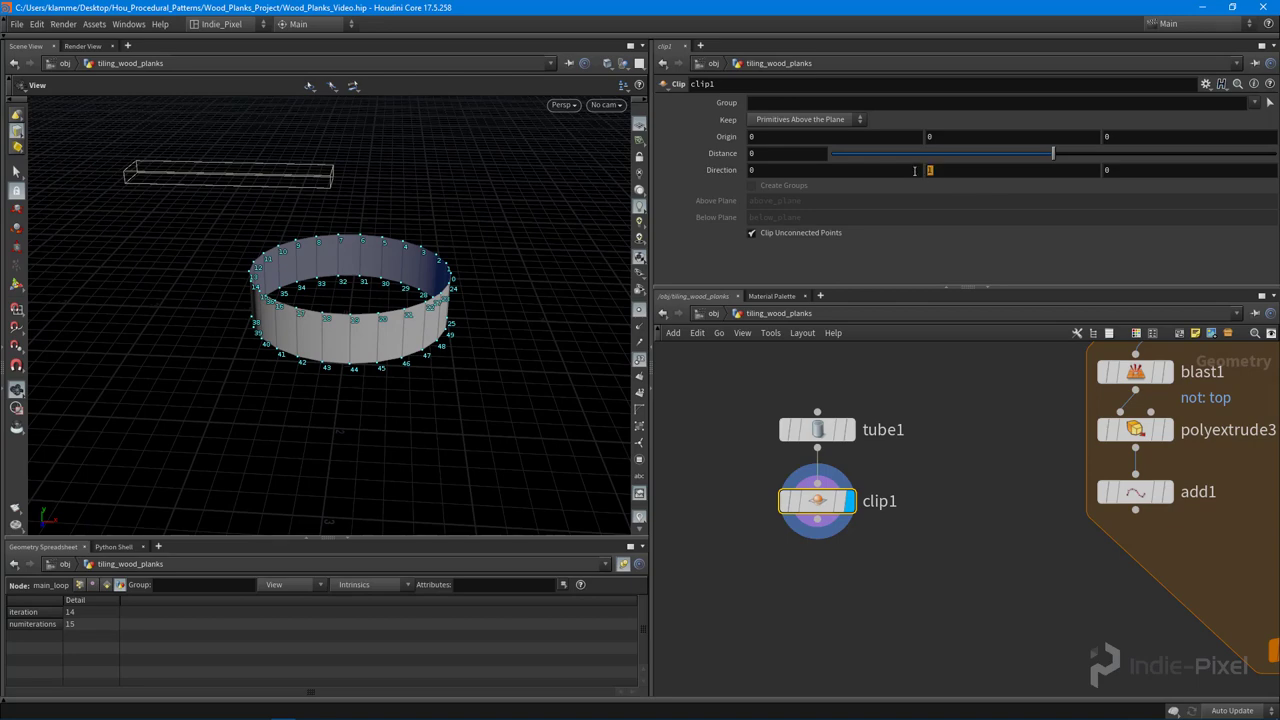
{"action": "left_click_drag", "start_coordinate": [397, 310], "coordinate": [325, 298]}
{"action": "key", "text": "Return"}
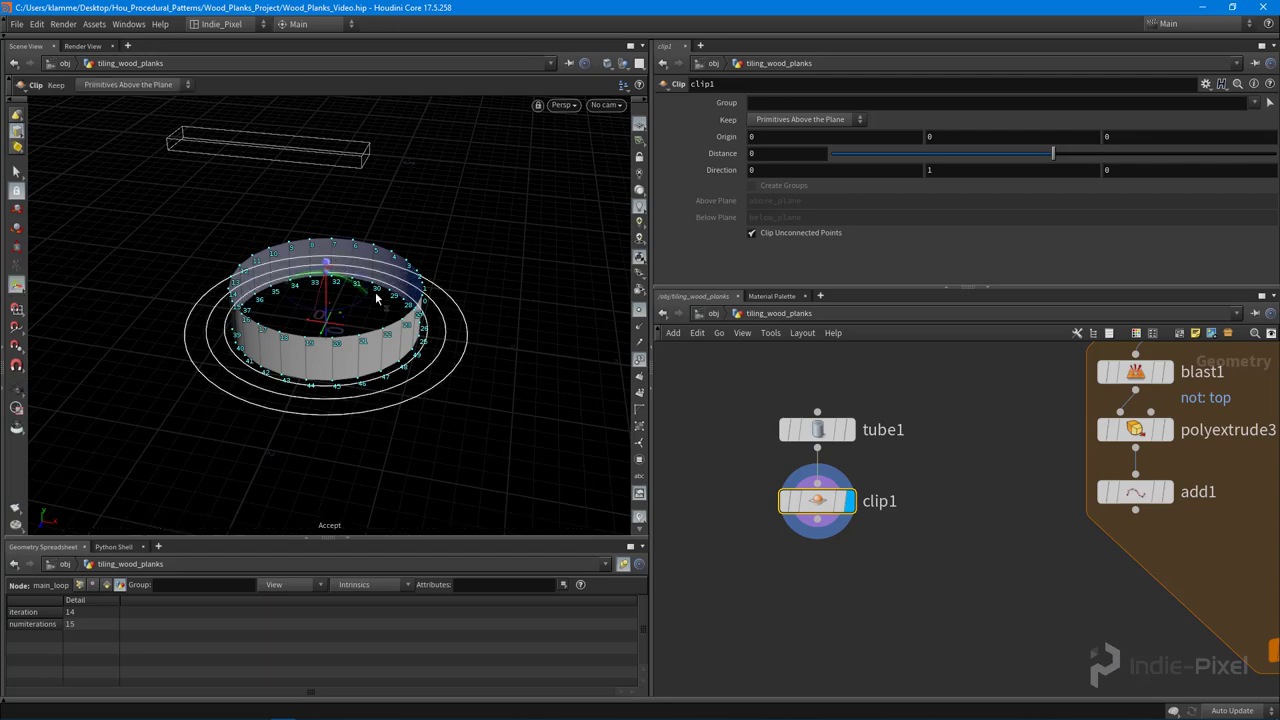
{"action": "left_click_drag", "start_coordinate": [460, 349], "coordinate": [351, 274], "text": "alt"}
{"action": "key", "text": "Return"}
{"action": "key", "text": "ctrl+z"}
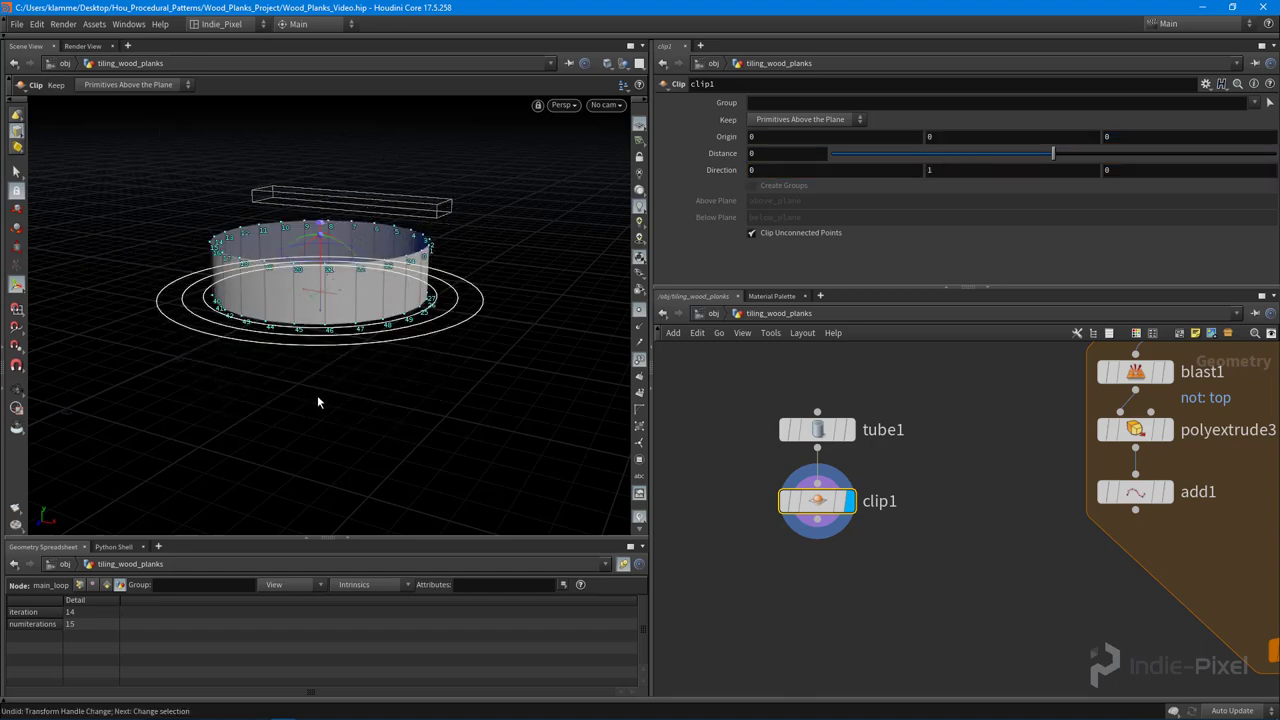
{"action": "key", "text": "Escape"}
{"action": "left_click_drag", "start_coordinate": [326, 395], "coordinate": [571, 437]}
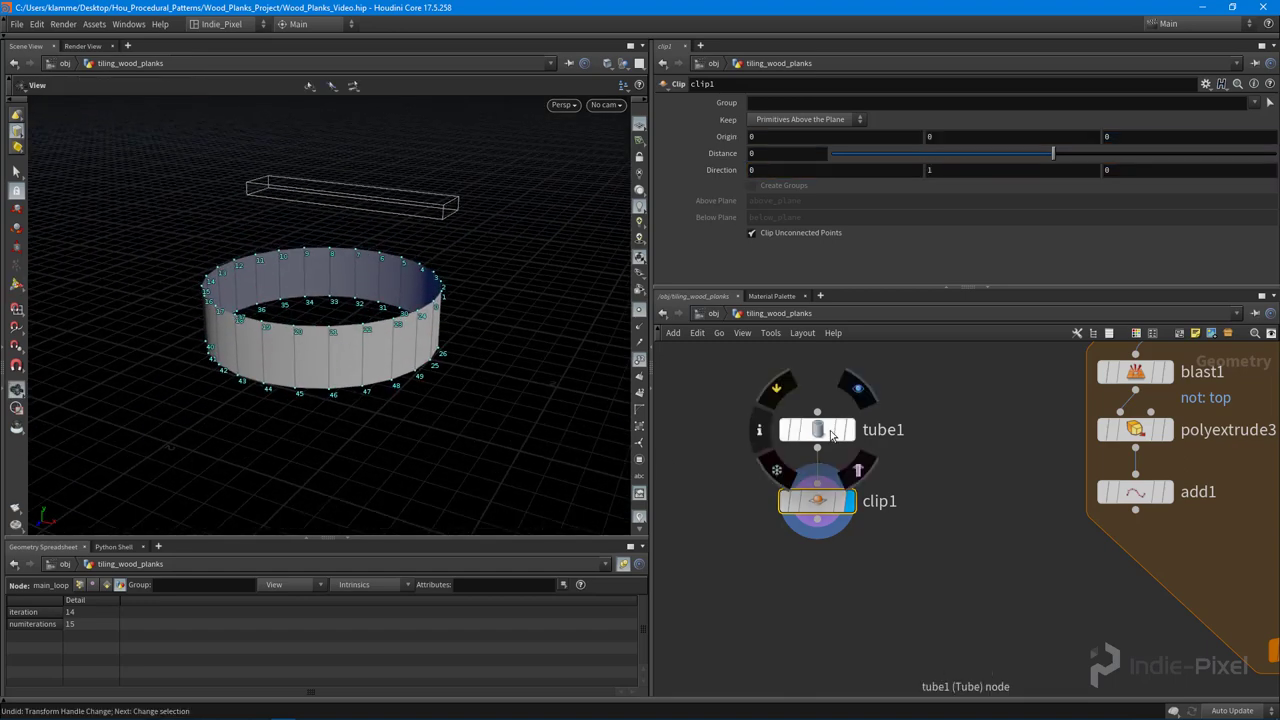
Enable End Caps on tube1 to close the cylinder
{"action": "left_click", "coordinate": [831, 433]}
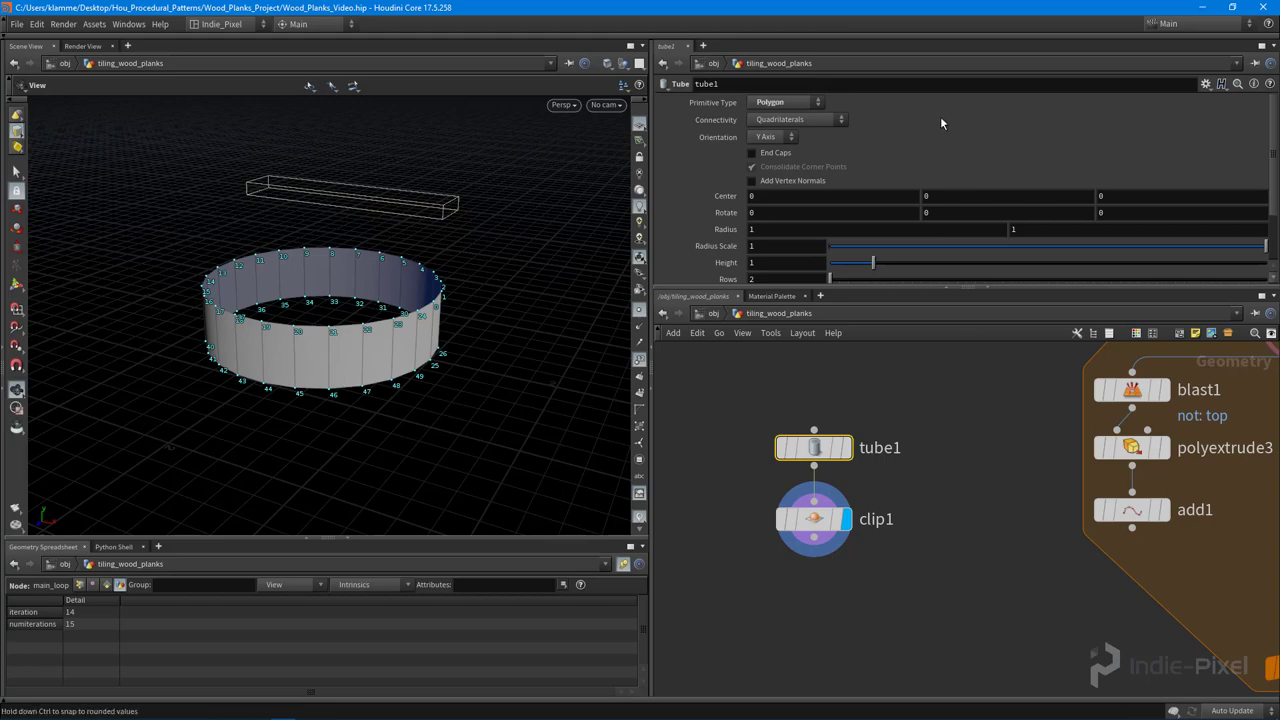
{"action": "left_click_drag", "start_coordinate": [291, 294], "coordinate": [424, 365]}
{"action": "left_click", "coordinate": [752, 152]}
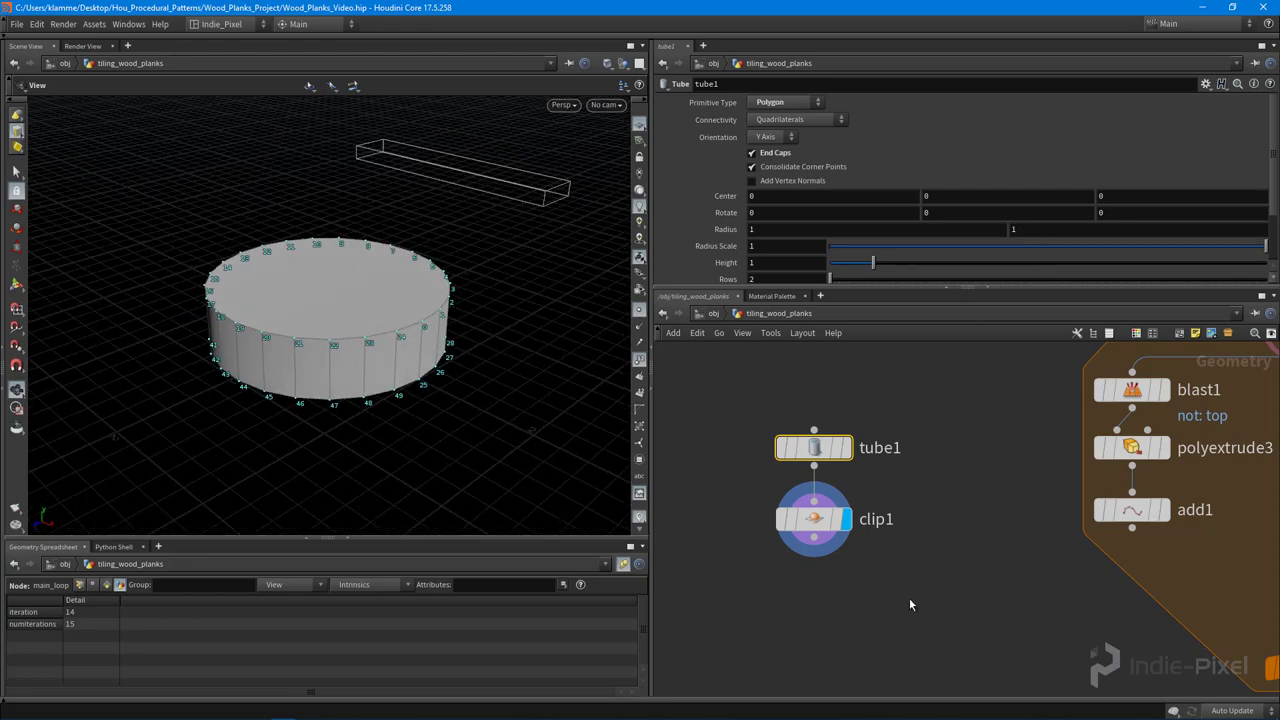
Add a Transform node after clip1 and display its result
{"action": "key", "text": "Tab"}
{"action": "type", "text": "tran"}
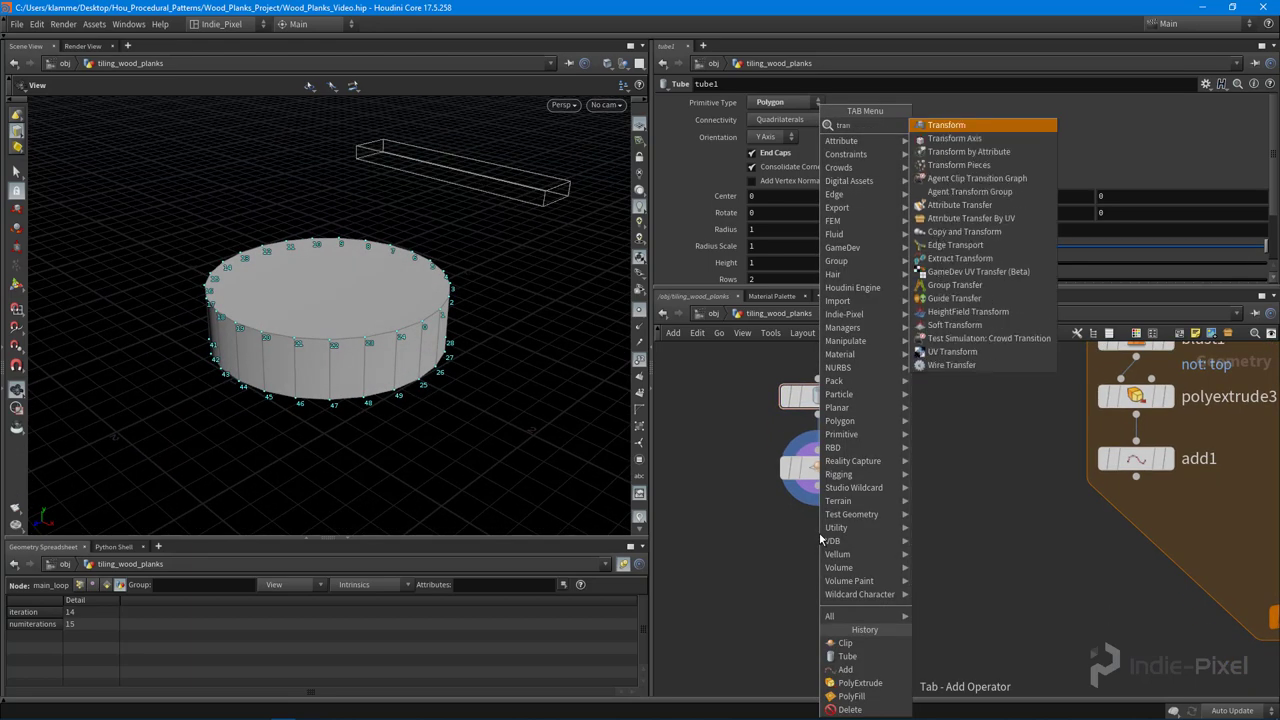
{"action": "key", "text": "Return"}
{"action": "left_click", "coordinate": [819, 532]}
{"action": "left_click", "coordinate": [818, 507]}
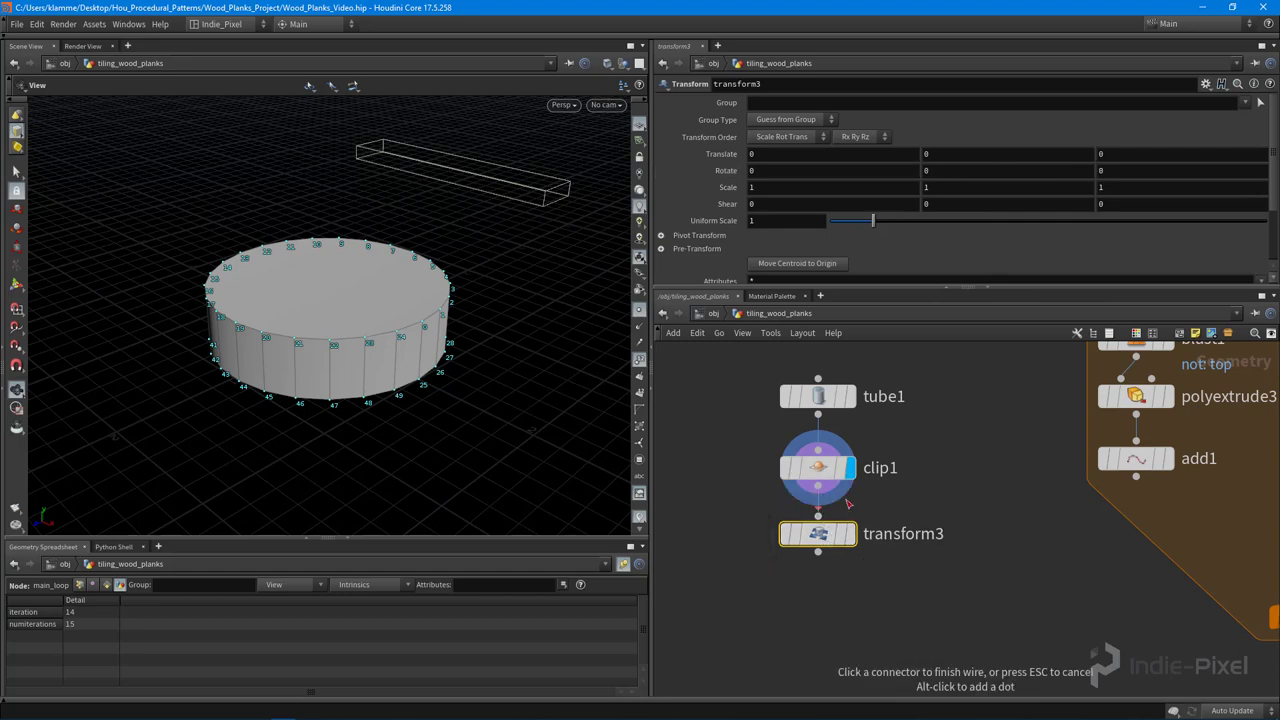
{"action": "key", "text": "Escape"}
{"action": "left_click", "coordinate": [850, 537]}
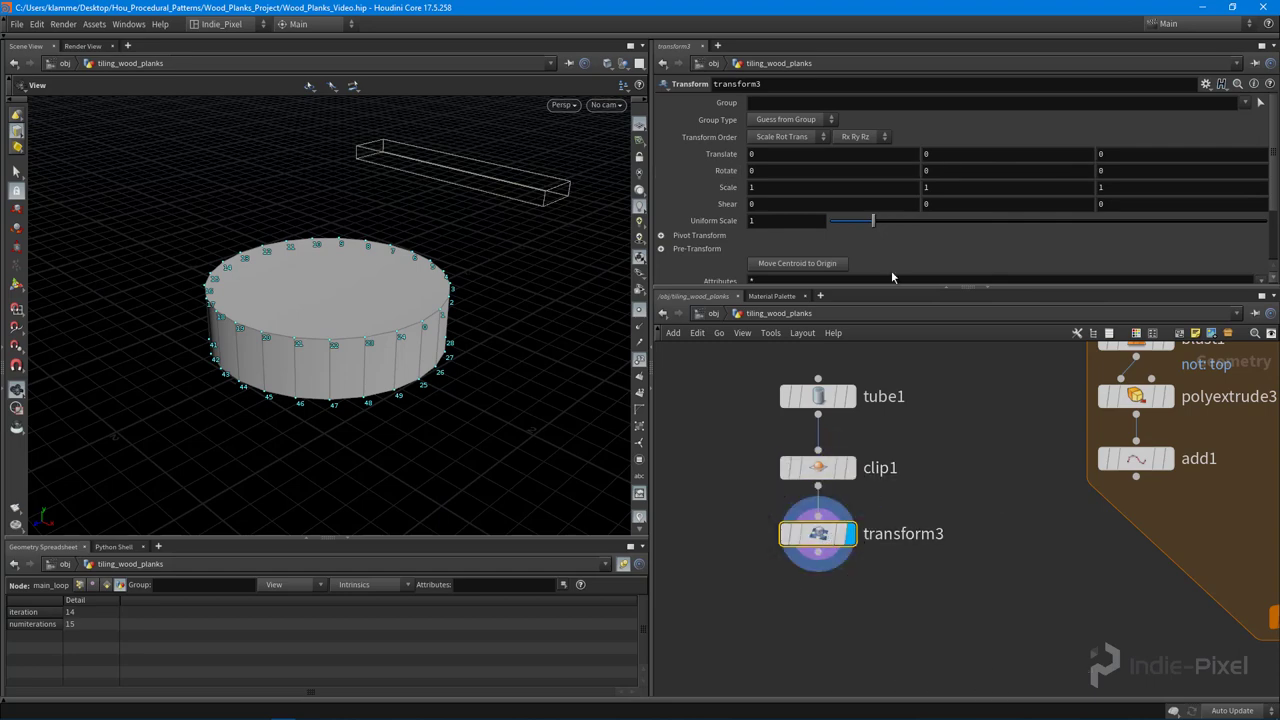
Set the new Transform node's Uniform Scale to 0.18 and rename the node nail_head_scale
{"action": "left_click_drag", "start_coordinate": [868, 223], "coordinate": [836, 226]}
{"action": "double_click", "coordinate": [897, 536]}
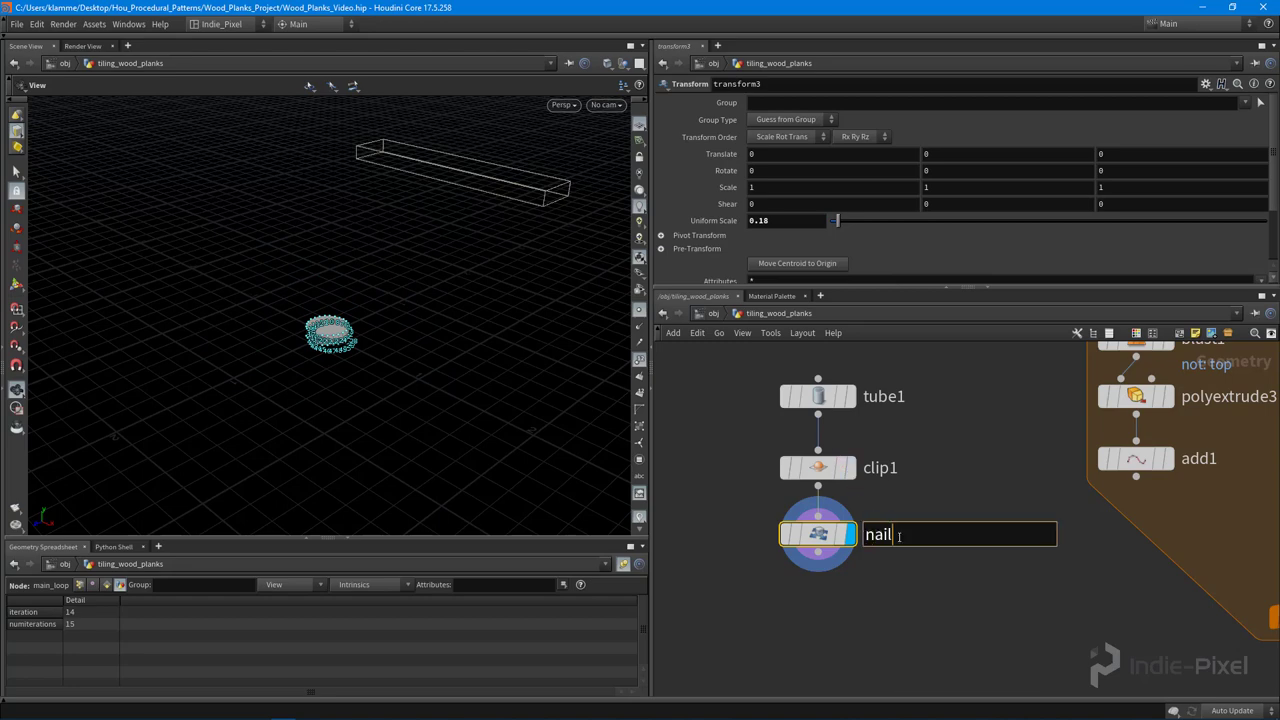
{"action": "type", "text": "nail_head_scale"}
{"action": "key", "text": "Return"}
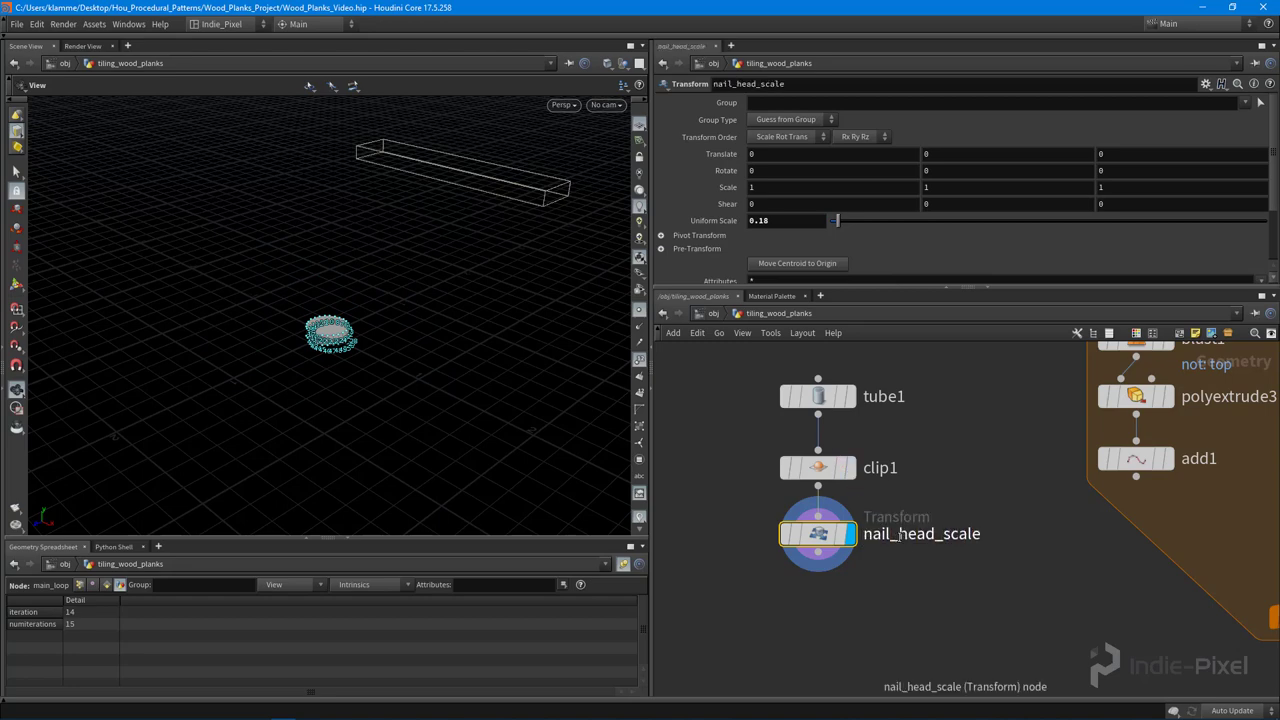
Move tube1 and clip1 away from nail_head_scale and display clip1 to examine the clipped cylinder
{"action": "left_click_drag", "start_coordinate": [721, 390], "coordinate": [870, 518]}
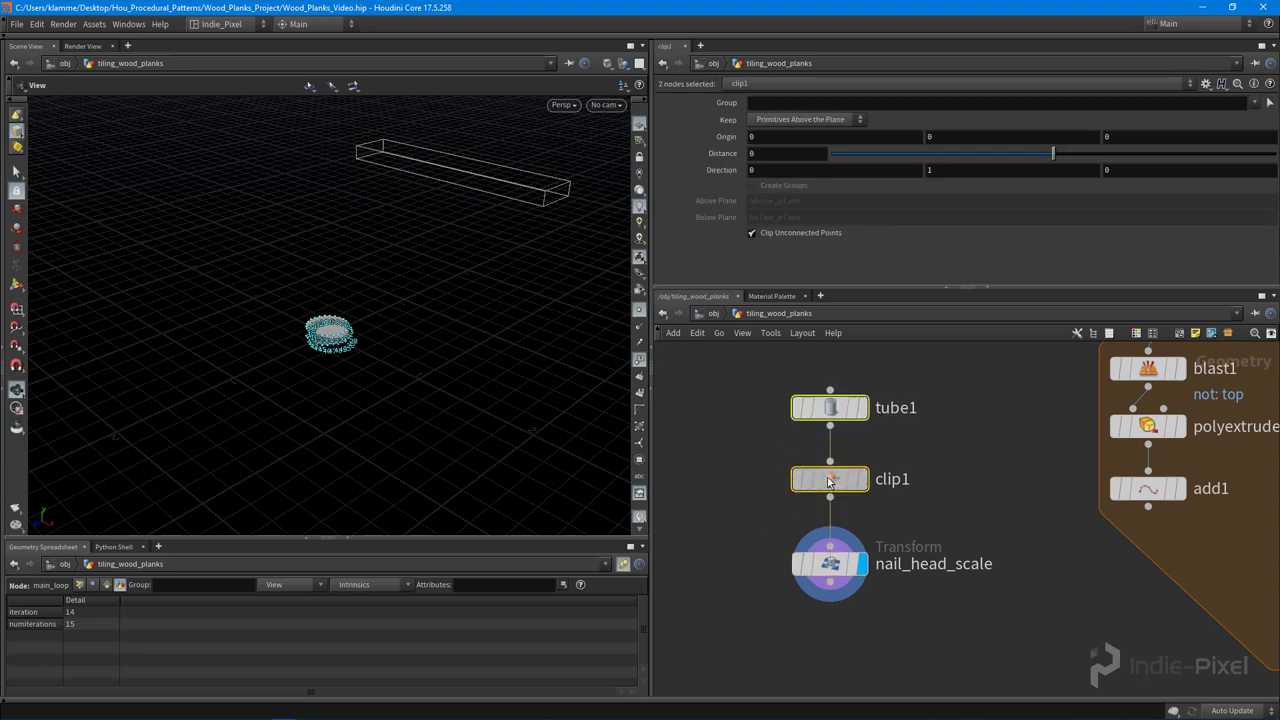
{"action": "left_click", "coordinate": [831, 431]}
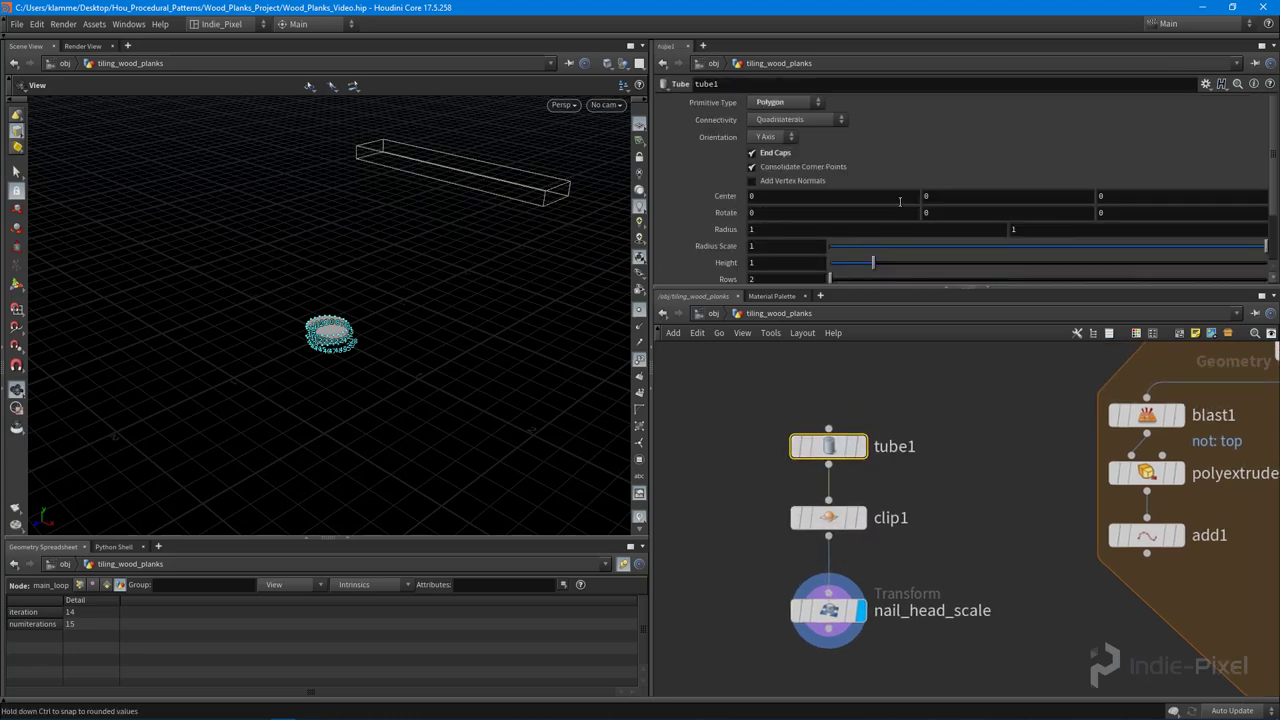
{"action": "left_click", "coordinate": [856, 517]}
{"action": "left_click_drag", "start_coordinate": [754, 414], "coordinate": [825, 453]}
{"action": "left_click_drag", "start_coordinate": [356, 338], "coordinate": [404, 336]}
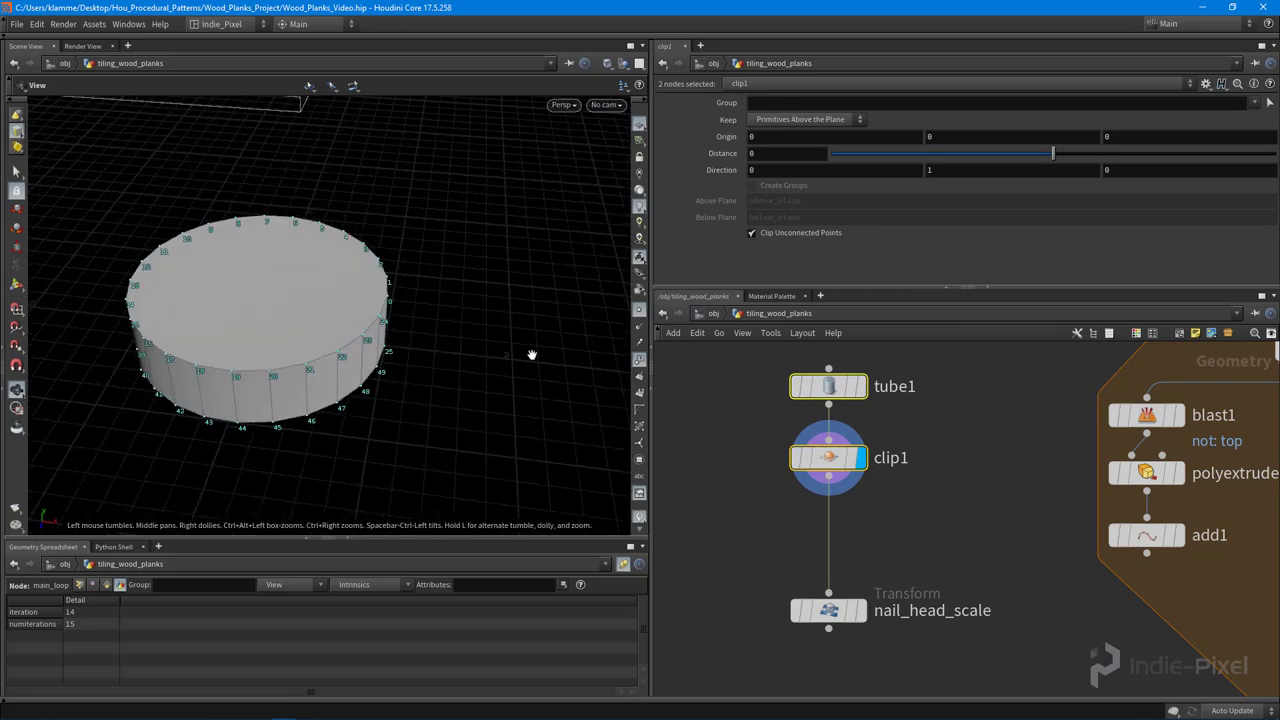
{"action": "left_click", "coordinate": [828, 457]}
{"action": "left_click", "coordinate": [828, 386]}
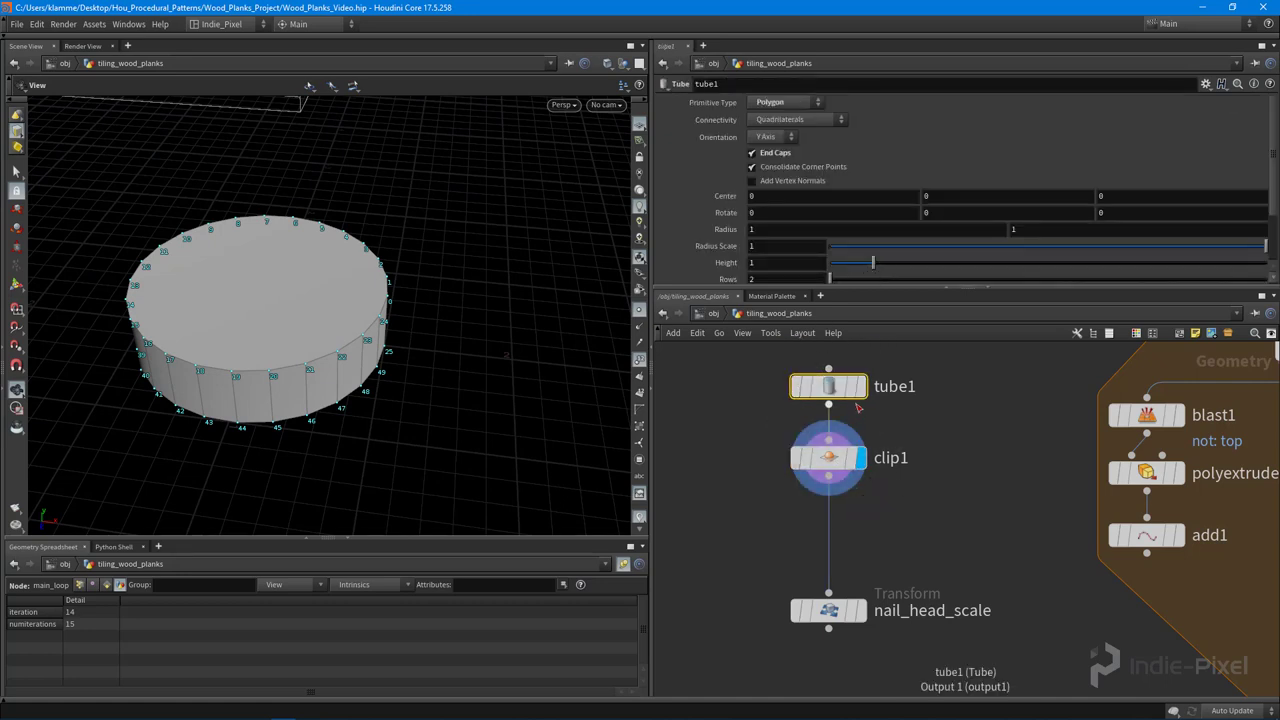
Try lowering tube1's Radius Scale, undo the change, and display clip1 again
{"action": "left_click", "coordinate": [860, 386]}
{"action": "left_click_drag", "start_coordinate": [1259, 246], "coordinate": [988, 246]}
{"action": "key", "text": "ctrl+z"}
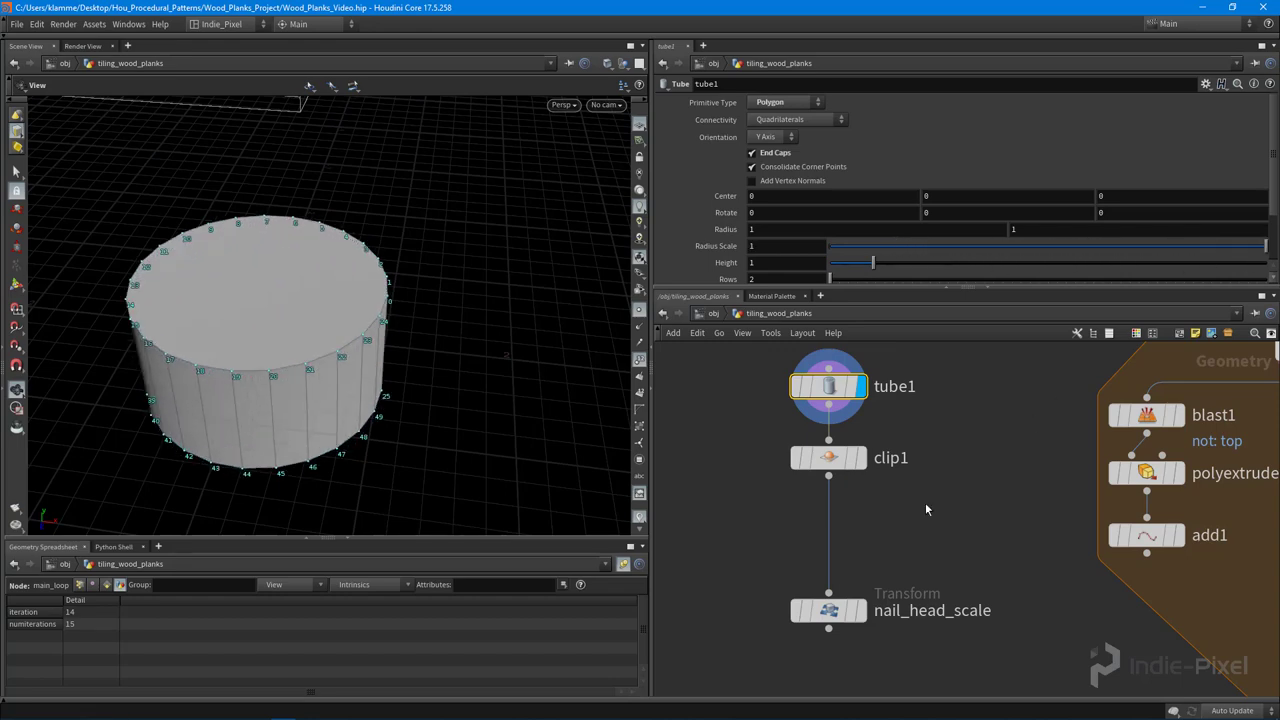
{"action": "left_click", "coordinate": [860, 458]}
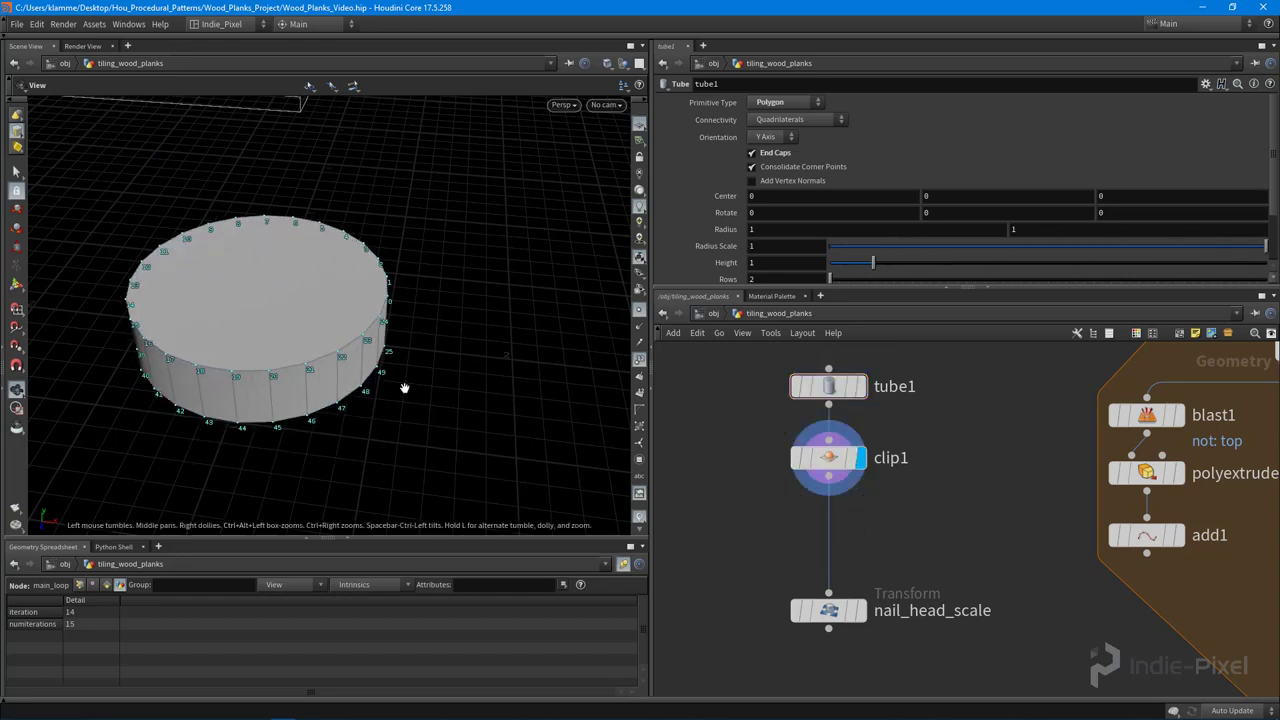
{"action": "left_click_drag", "start_coordinate": [406, 386], "coordinate": [588, 444]}
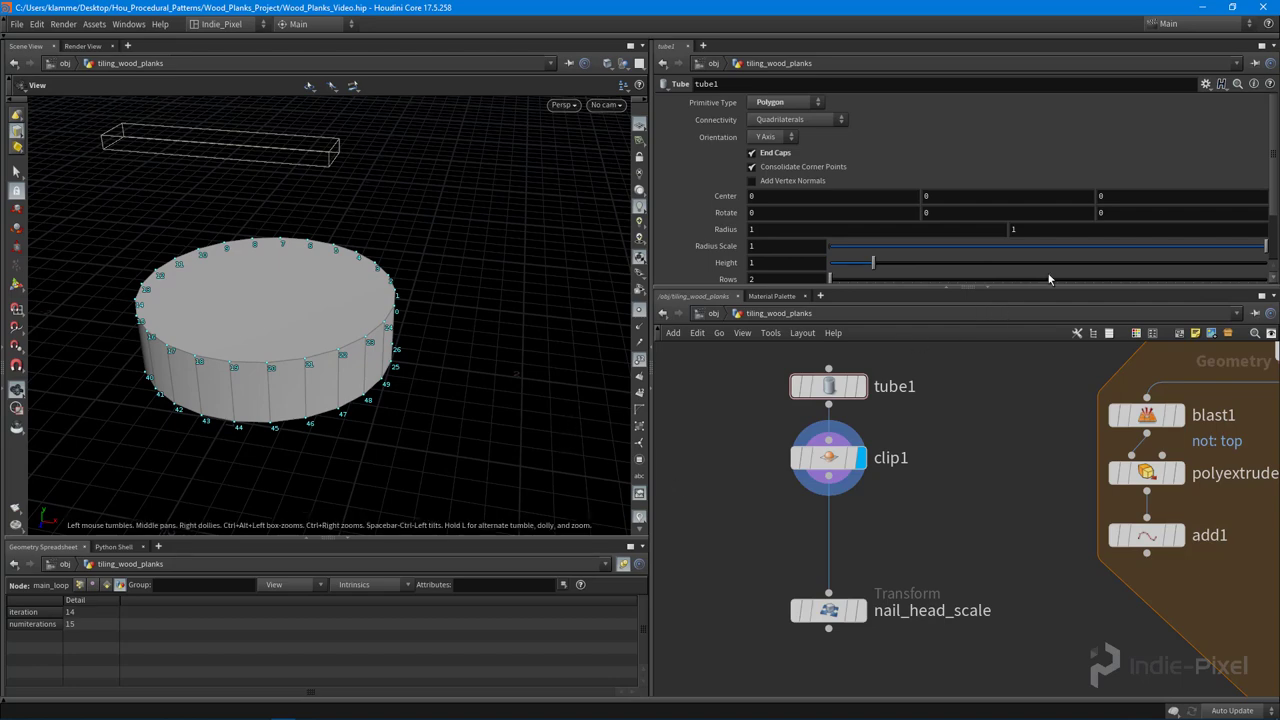
Enlarge the parameter area to show tube1's Rows and Columns, and display nail_head_scale
{"action": "left_click_drag", "start_coordinate": [1021, 285], "coordinate": [1019, 317]}
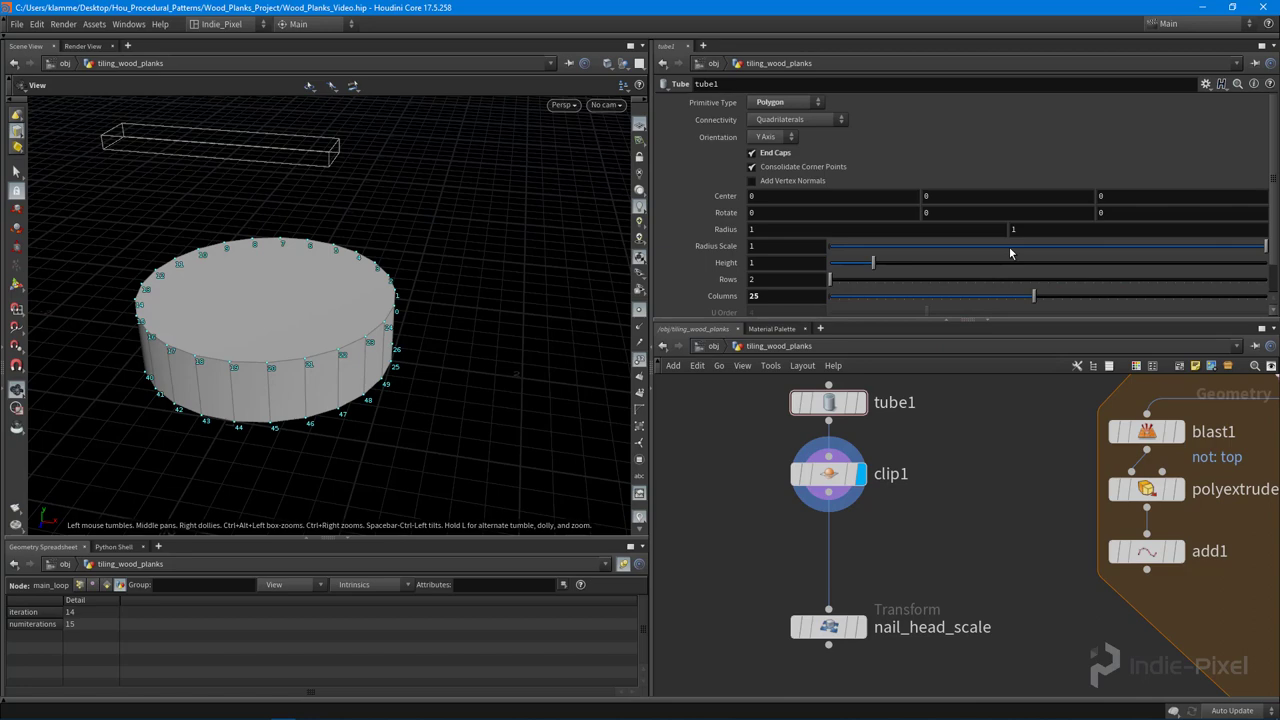
{"action": "scroll", "coordinate": [962, 264], "scroll_direction": "down", "scroll_amount": 2}
{"action": "middle_click_drag", "start_coordinate": [930, 597], "coordinate": [944, 539]}
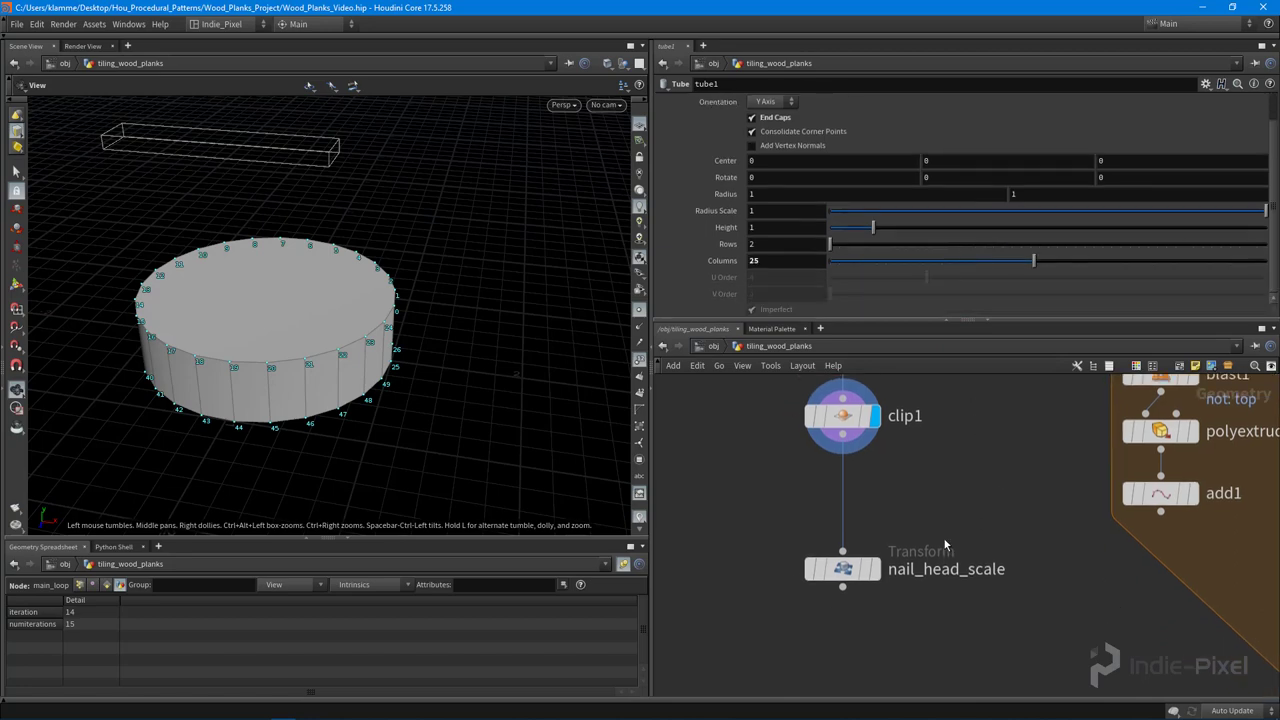
{"action": "left_click", "coordinate": [871, 568]}
{"action": "mouse_move", "coordinate": [850, 572]}
{"action": "left_mouse_down"}
{"action": "mouse_move", "coordinate": [848, 512]}
{"action": "mouse_move", "coordinate": [855, 574]}
{"action": "left_mouse_up"}
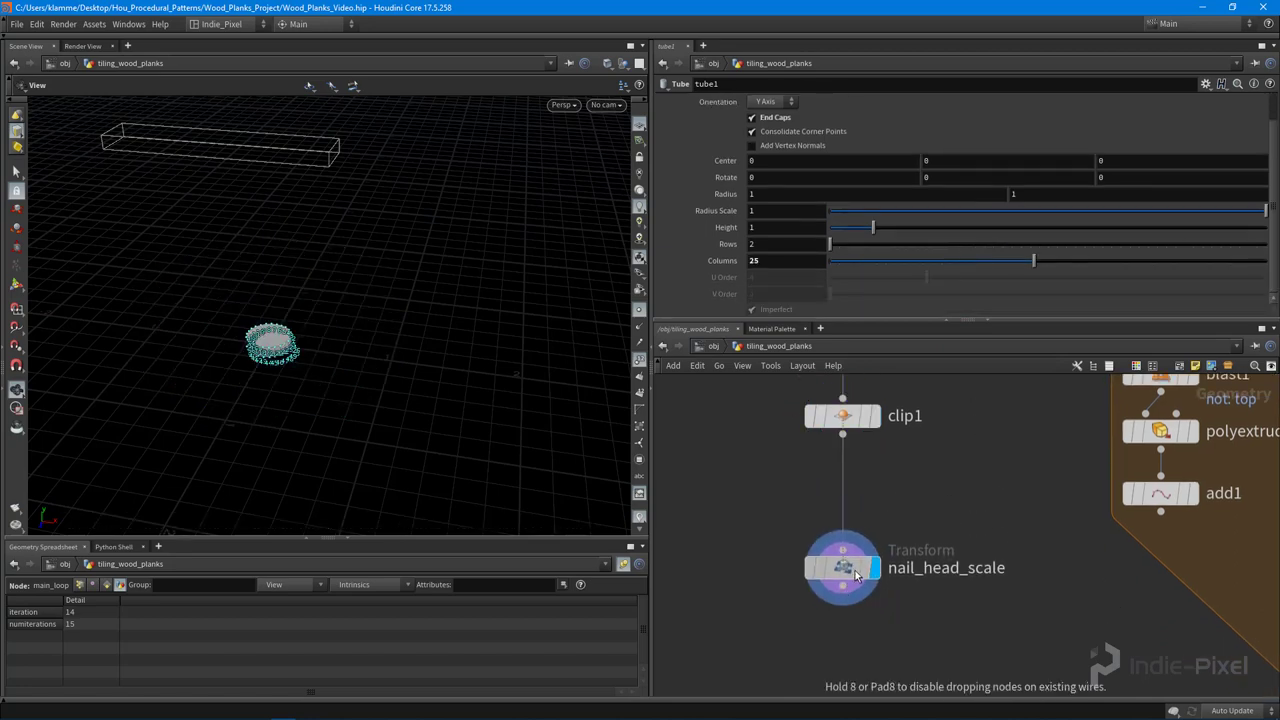
Place nail_head_scale directly below clip1 so the three nail nodes sit close together
{"action": "scroll", "coordinate": [939, 453], "scroll_direction": "down", "scroll_amount": 3}
{"action": "middle_click_drag", "start_coordinate": [940, 457], "coordinate": [934, 505]}
{"action": "left_click_drag", "start_coordinate": [779, 508], "coordinate": [902, 385]}
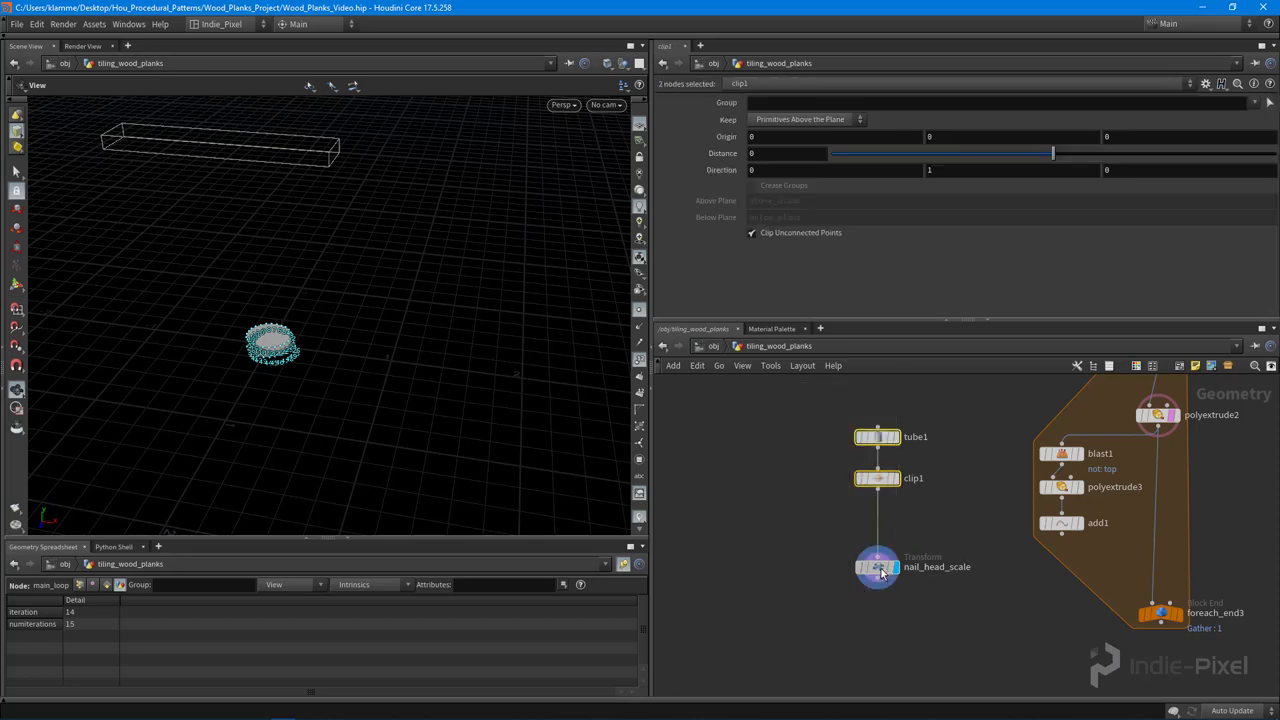
{"action": "left_click_drag", "start_coordinate": [881, 573], "coordinate": [881, 519]}
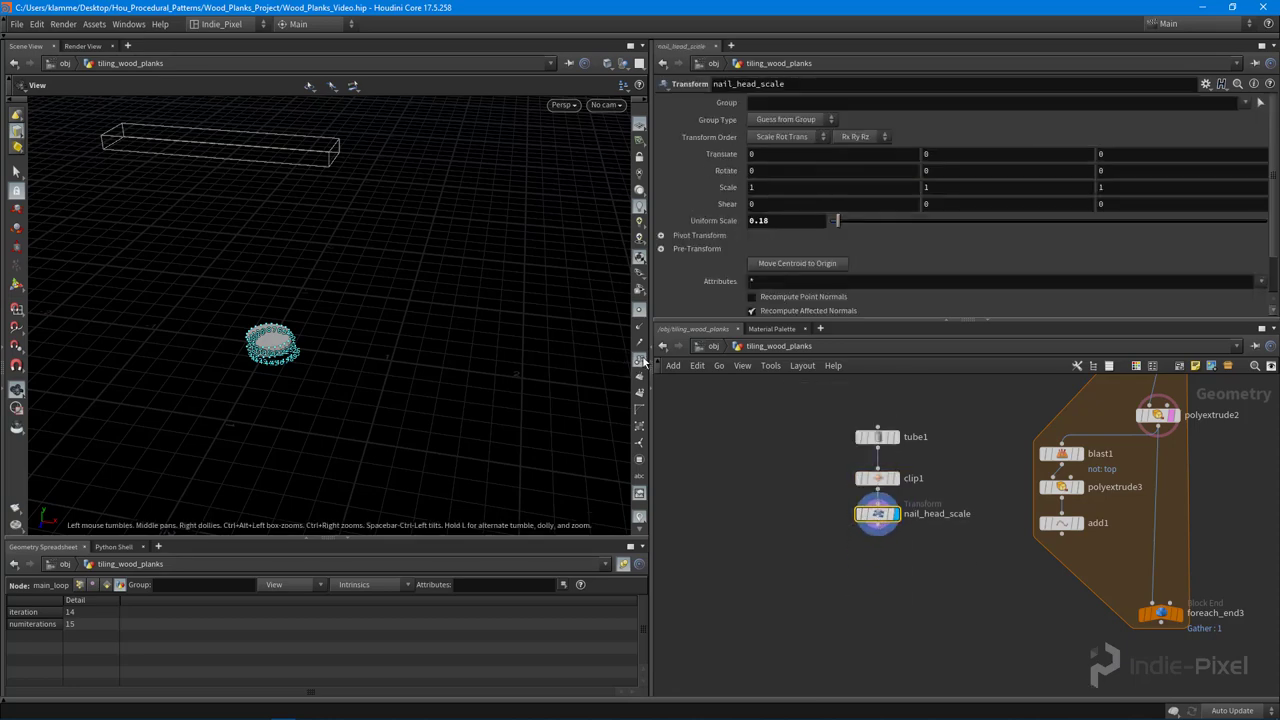
Turn off point numbers in the viewport and examine the scaled nail head up close
{"action": "left_click", "coordinate": [640, 359]}
{"action": "scroll", "coordinate": [337, 334], "scroll_direction": "up", "scroll_amount": 5}
{"action": "left_click_drag", "start_coordinate": [271, 349], "coordinate": [380, 300]}
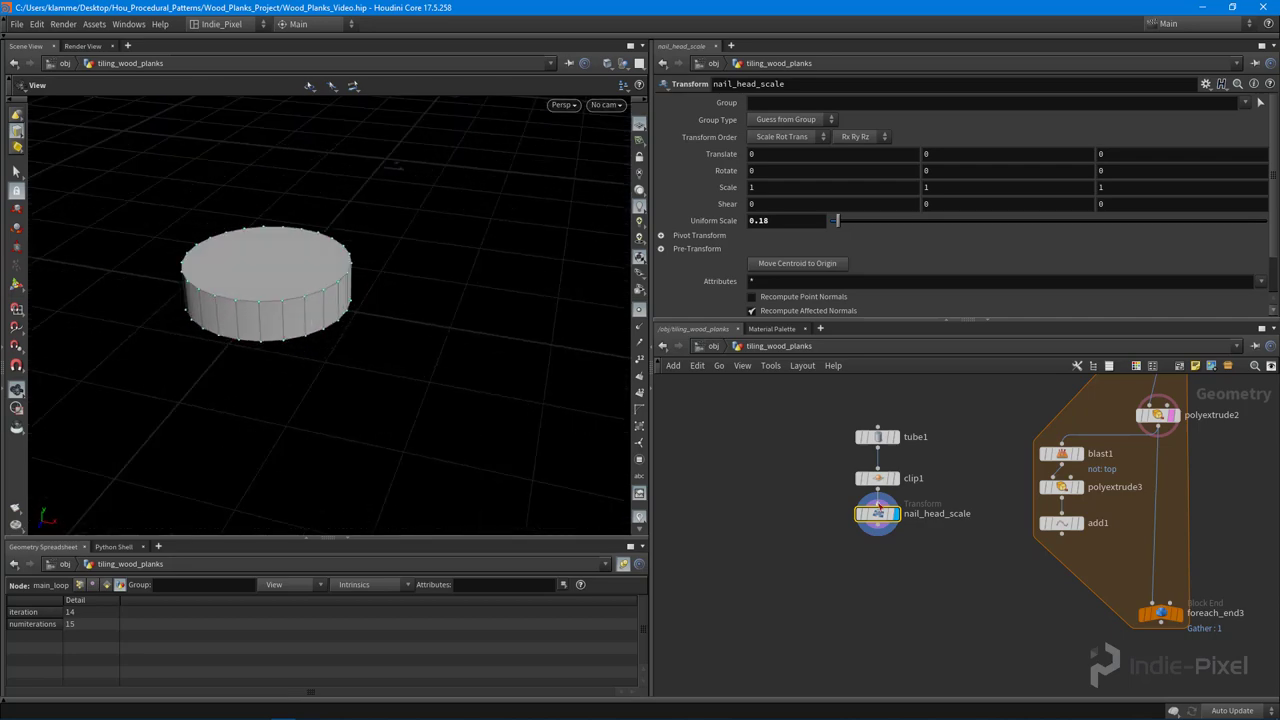
{"action": "scroll", "coordinate": [871, 521], "scroll_direction": "up", "scroll_amount": 3}
{"action": "mouse_move", "coordinate": [829, 491]}
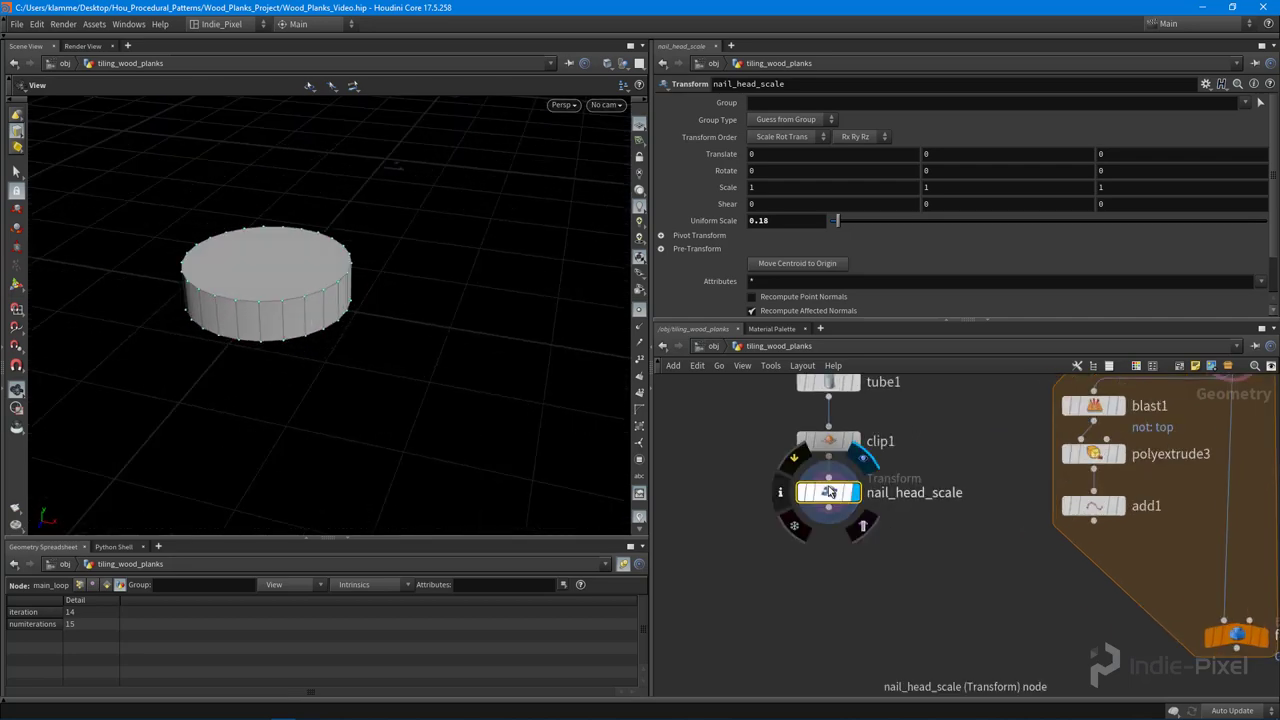
{"action": "left_click_drag", "start_coordinate": [829, 491], "coordinate": [829, 505]}
{"action": "middle_click_drag", "start_coordinate": [981, 591], "coordinate": [914, 558]}
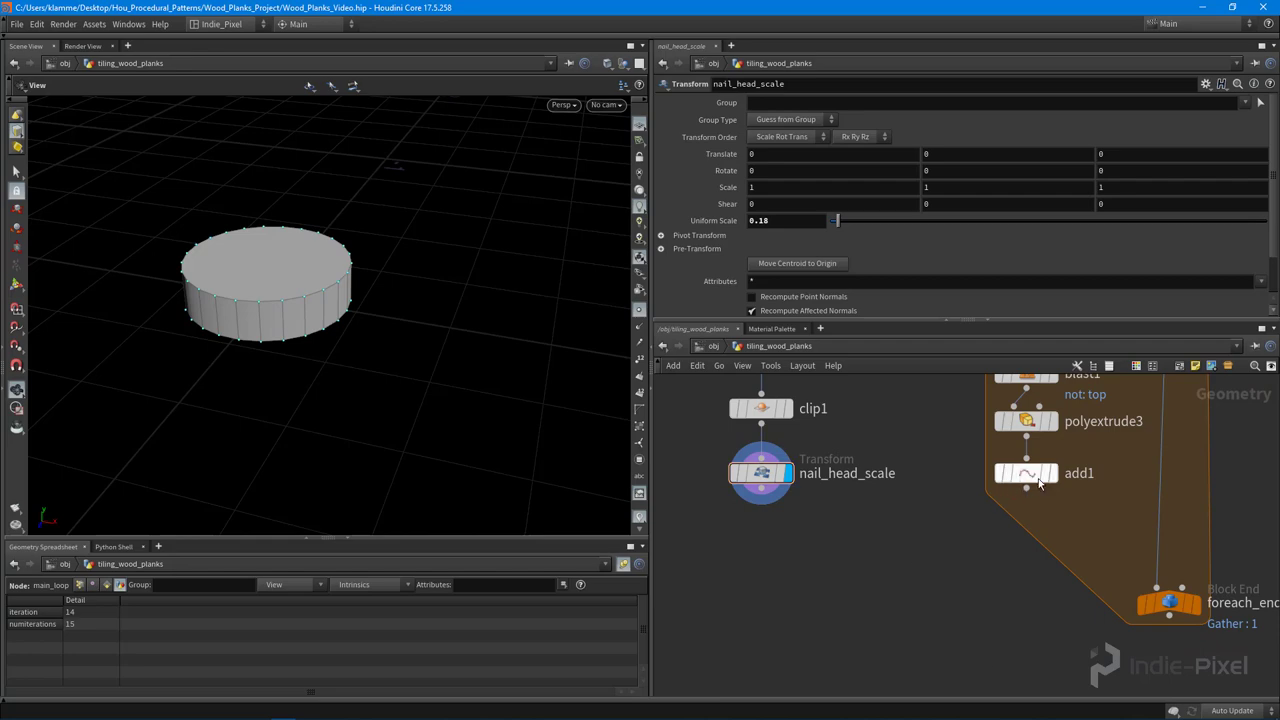
Display add1 and examine the corner points against the plank outline
{"action": "left_click", "coordinate": [1050, 474]}
{"action": "key", "text": "g"}
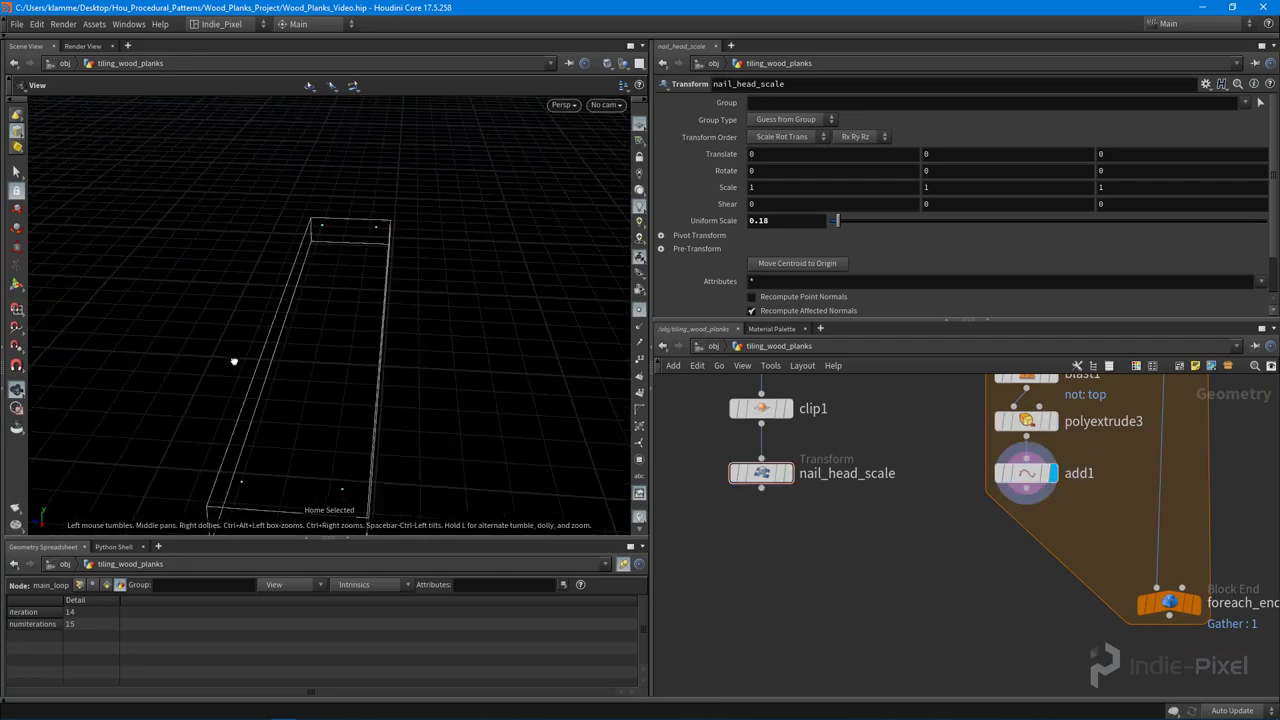
{"action": "left_click_drag", "start_coordinate": [233, 361], "coordinate": [193, 384]}
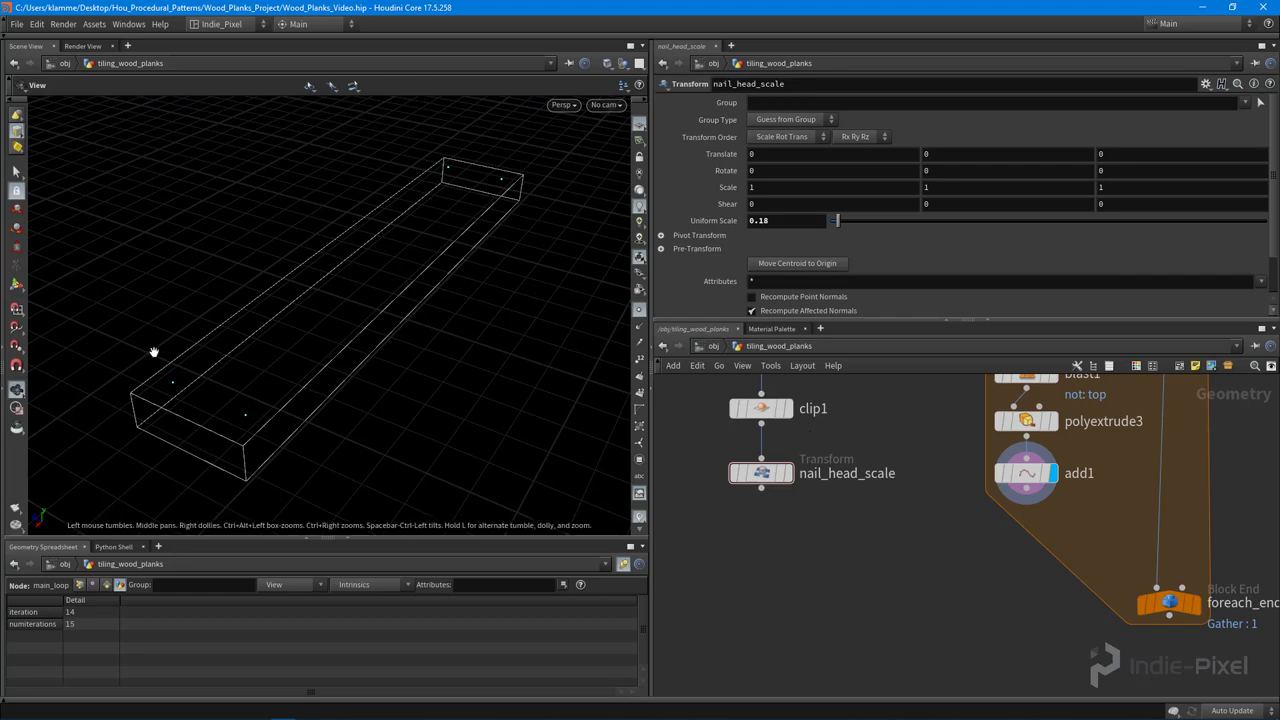
{"action": "left_click_drag", "start_coordinate": [537, 385], "coordinate": [463, 430]}
Add a Copy to Points node between nail_head_scale and add1
{"action": "key", "text": "Tab"}
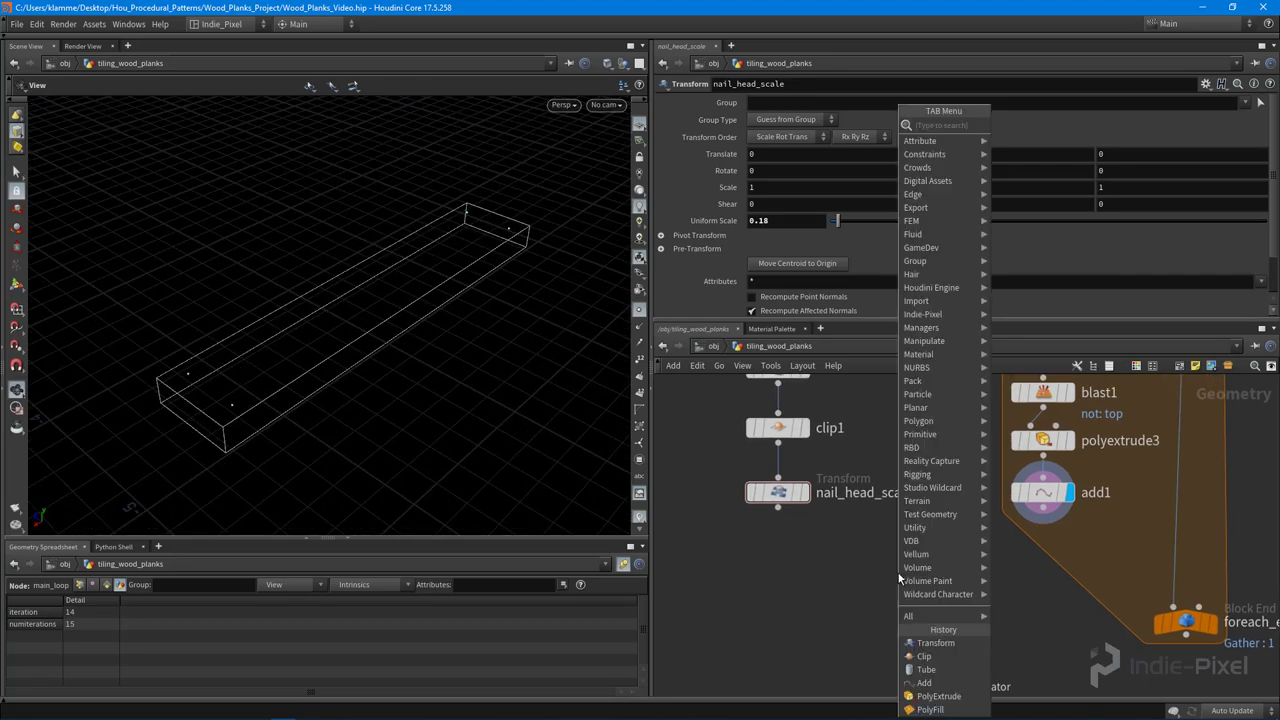
{"action": "type", "text": "copy to"}
{"action": "key", "text": "Return"}
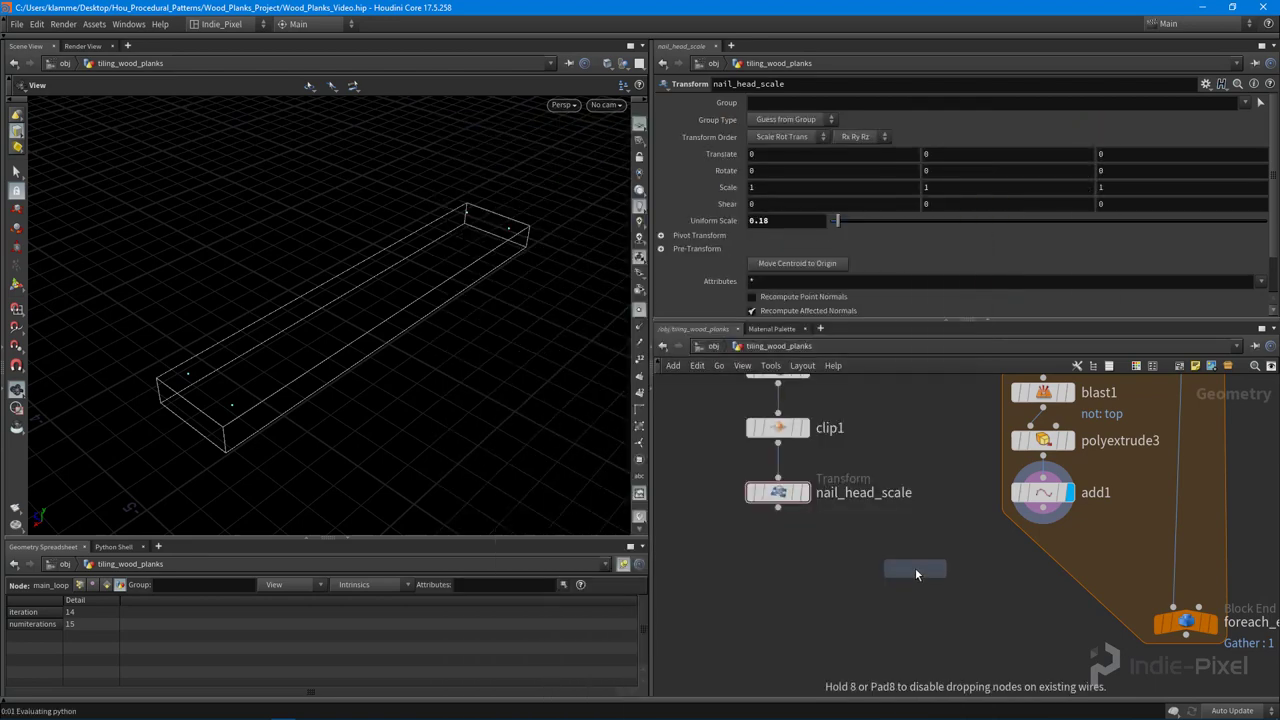
{"action": "left_click", "coordinate": [915, 568]}
Display nail_head_scale, then add1, to compare the nail head with the plank's corner points
{"action": "left_click", "coordinate": [806, 480]}
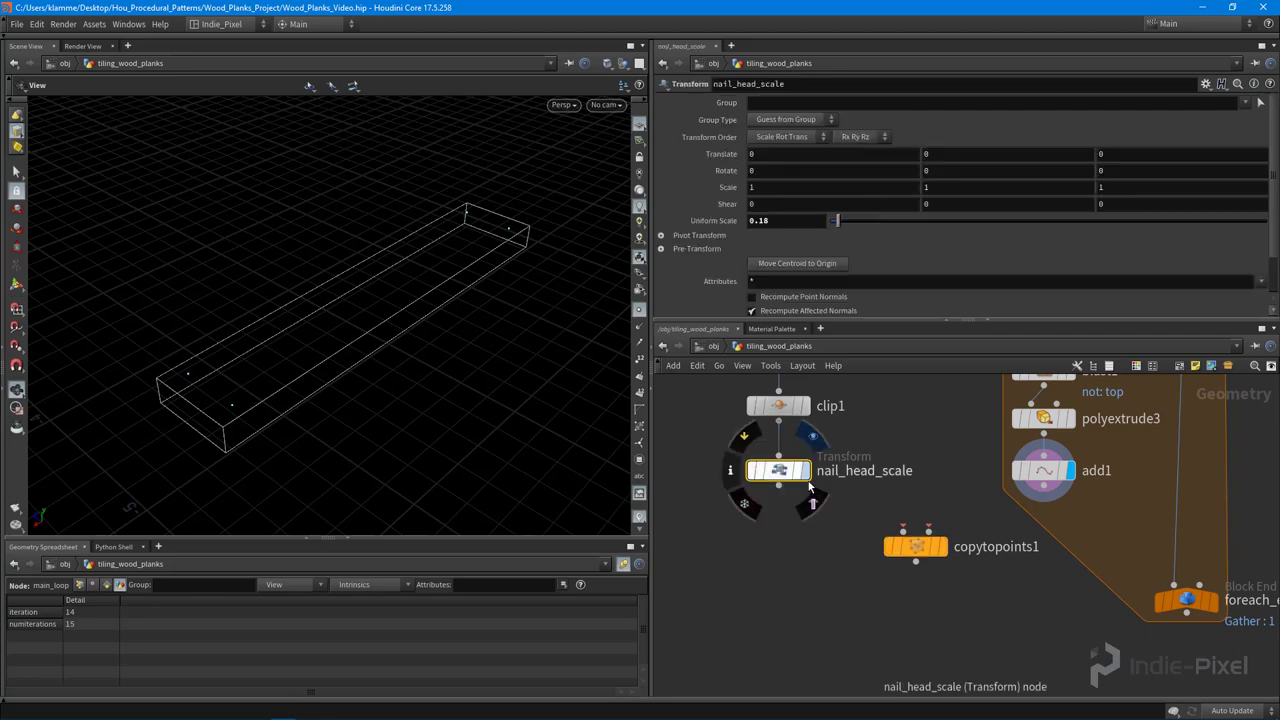
{"action": "left_click", "coordinate": [806, 471]}
{"action": "left_click_drag", "start_coordinate": [353, 359], "coordinate": [394, 229]}
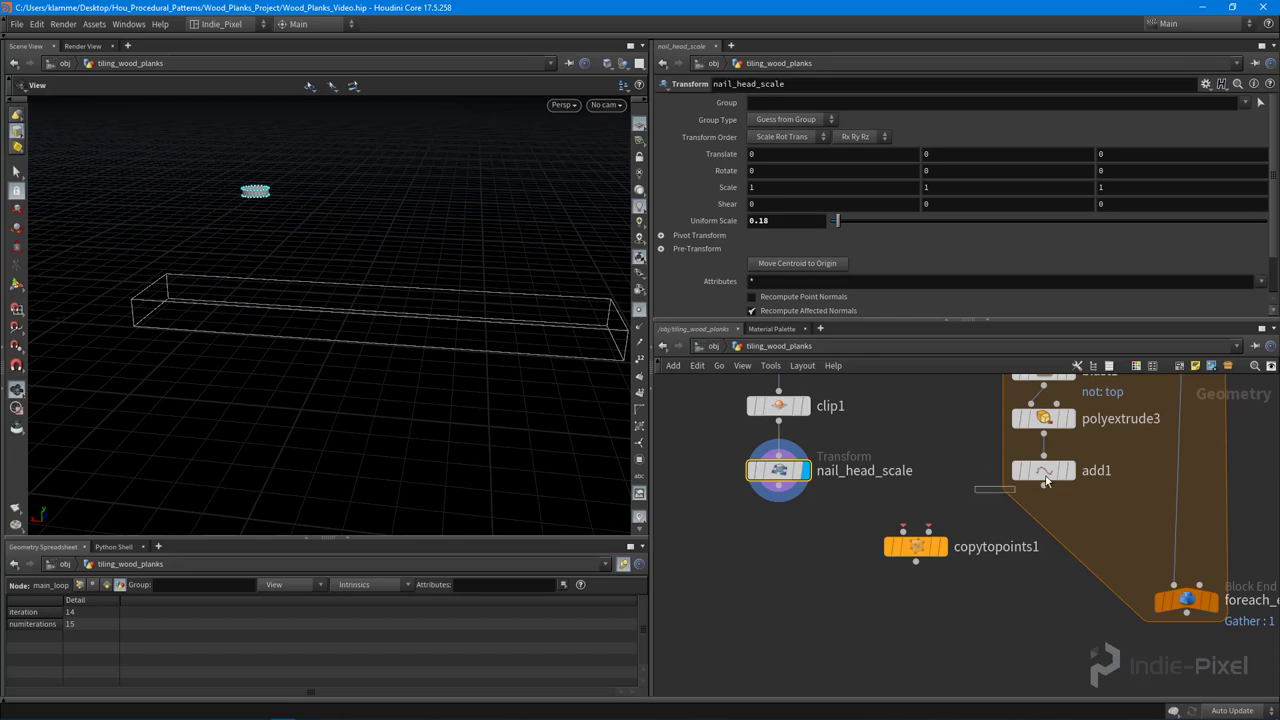
{"action": "left_click", "coordinate": [1045, 472]}
{"action": "left_click", "coordinate": [1068, 470]}
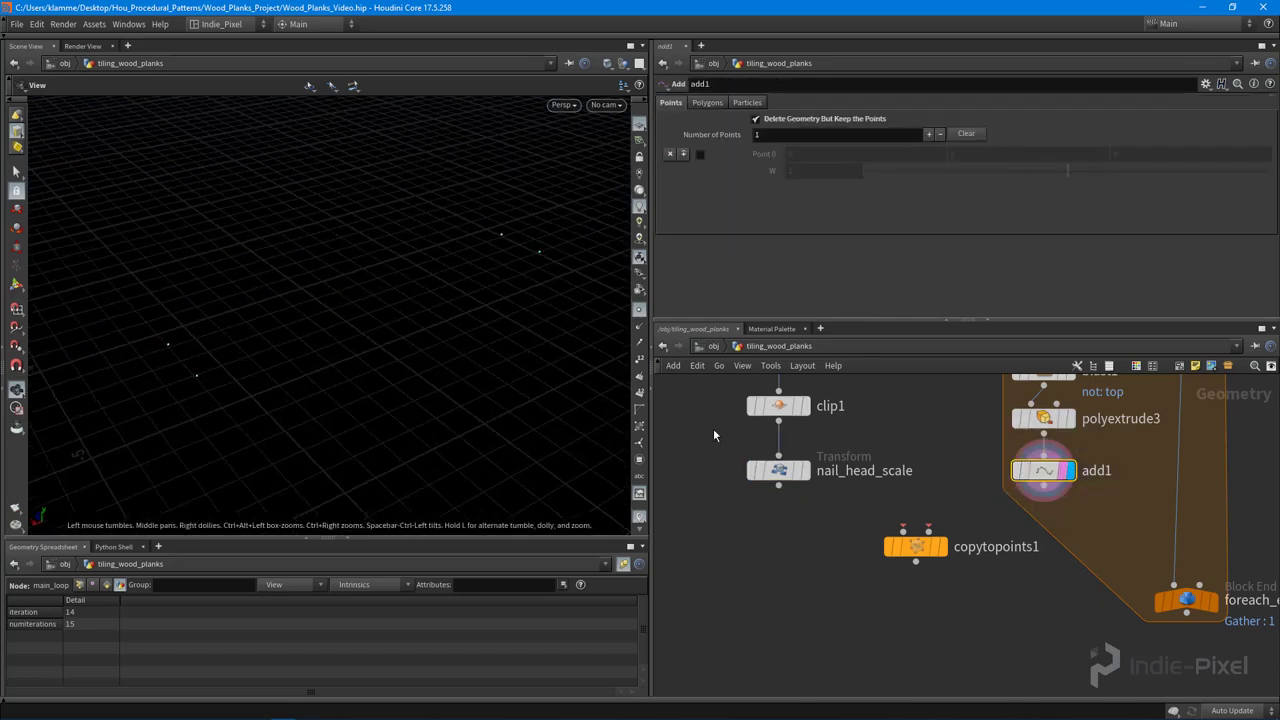
{"action": "mouse_move", "coordinate": [1053, 469]}
{"action": "left_click", "coordinate": [847, 568]}
Wire nail_head_scale into copytopoints1's first input and add1 into its second, and display the copies
{"action": "left_click_drag", "start_coordinate": [777, 486], "coordinate": [874, 509]}
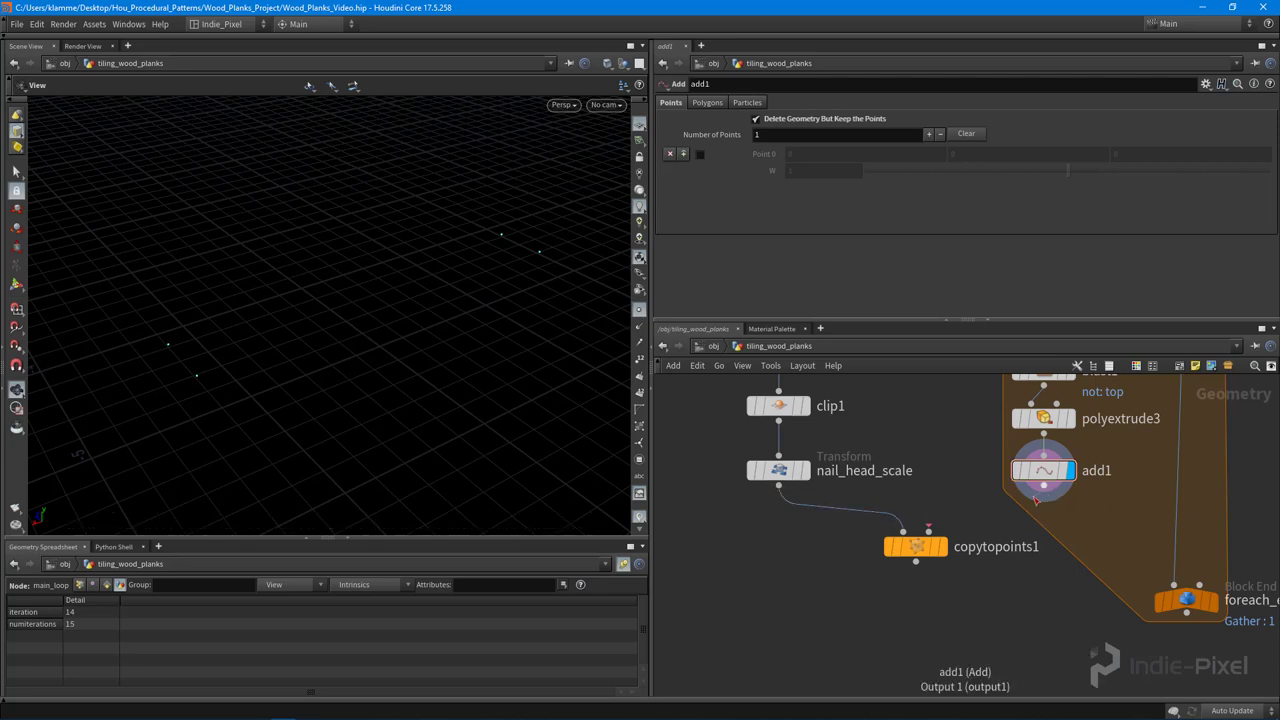
{"action": "left_click_drag", "start_coordinate": [1038, 494], "coordinate": [929, 534]}
{"action": "left_click", "coordinate": [945, 542]}
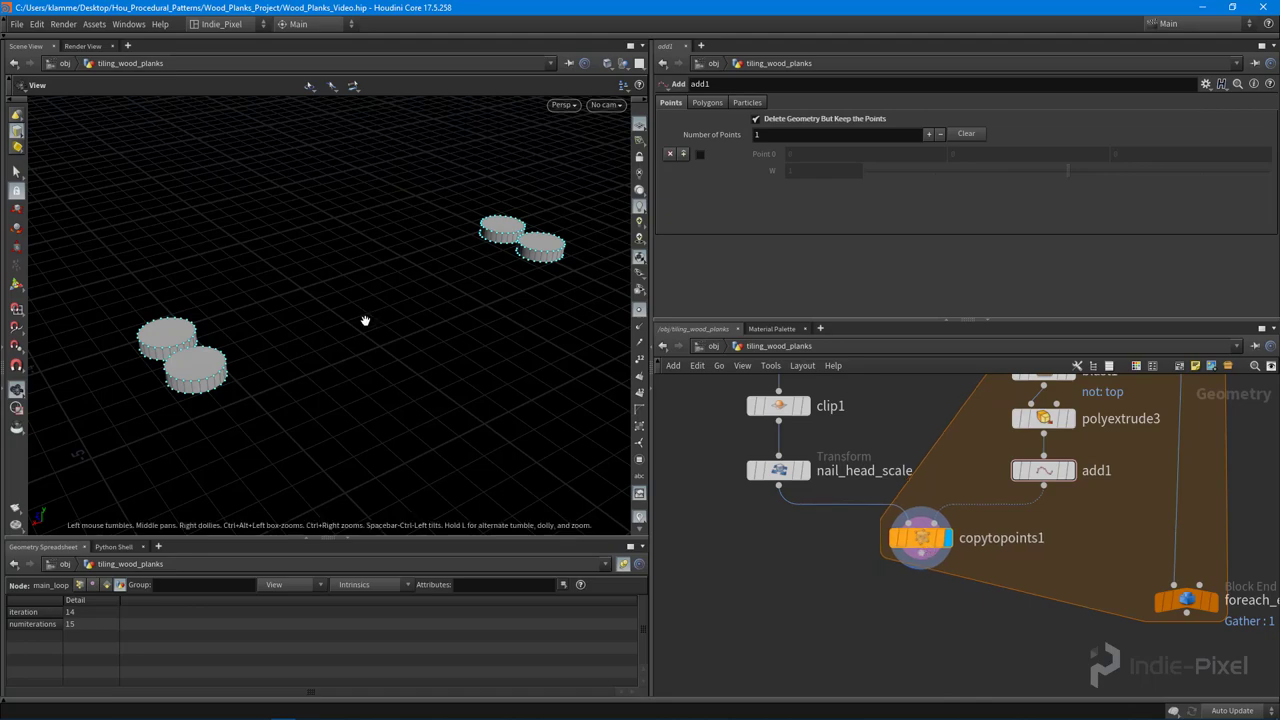
Set the Uniform Scale of nail_head_scale to 0.043 so the copied nail heads are much smaller
{"action": "left_click_drag", "start_coordinate": [365, 320], "coordinate": [289, 403]}
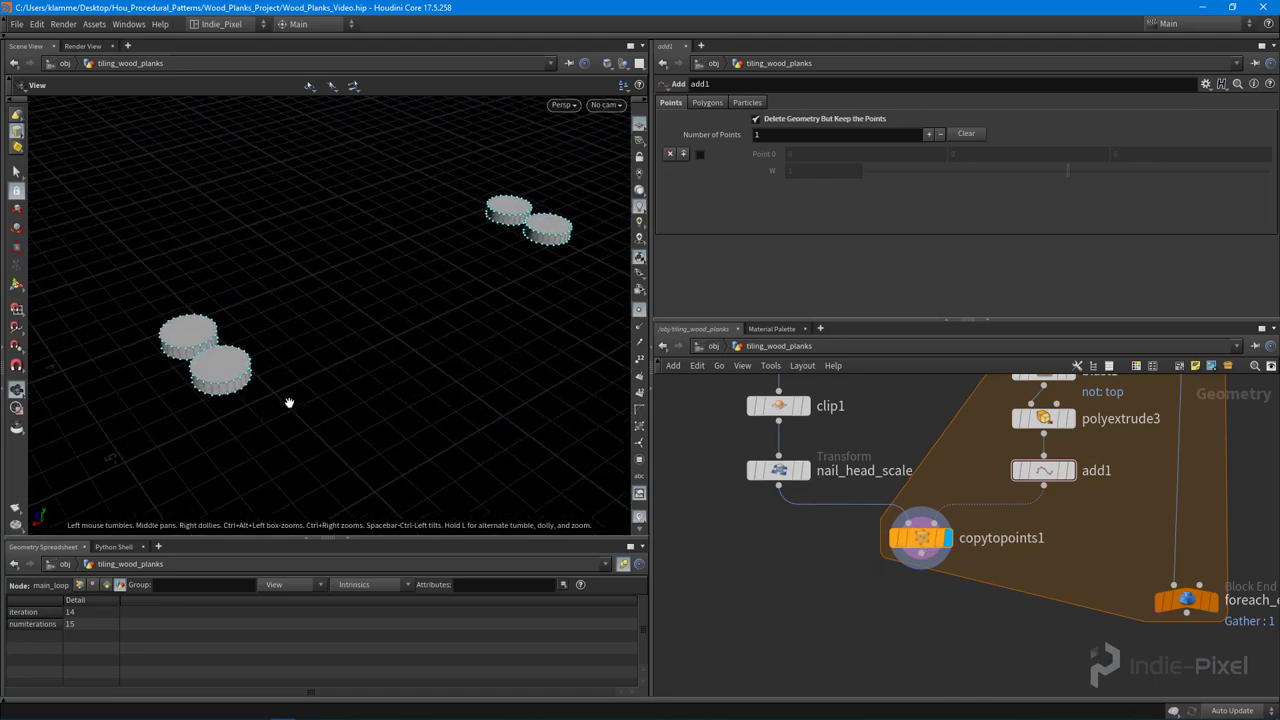
{"action": "left_click", "coordinate": [779, 470]}
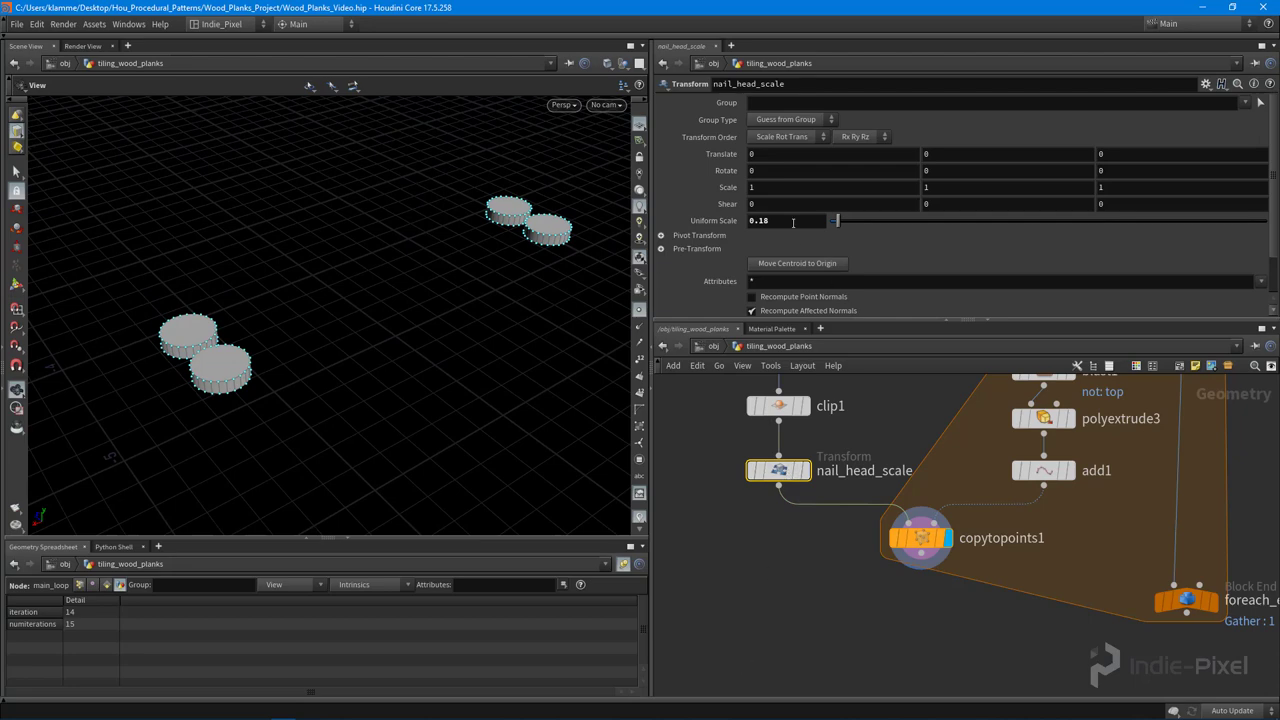
{"action": "middle_click_drag", "start_coordinate": [793, 222], "coordinate": [797, 270]}
{"action": "middle_click_drag", "start_coordinate": [407, 278], "coordinate": [70, 283]}
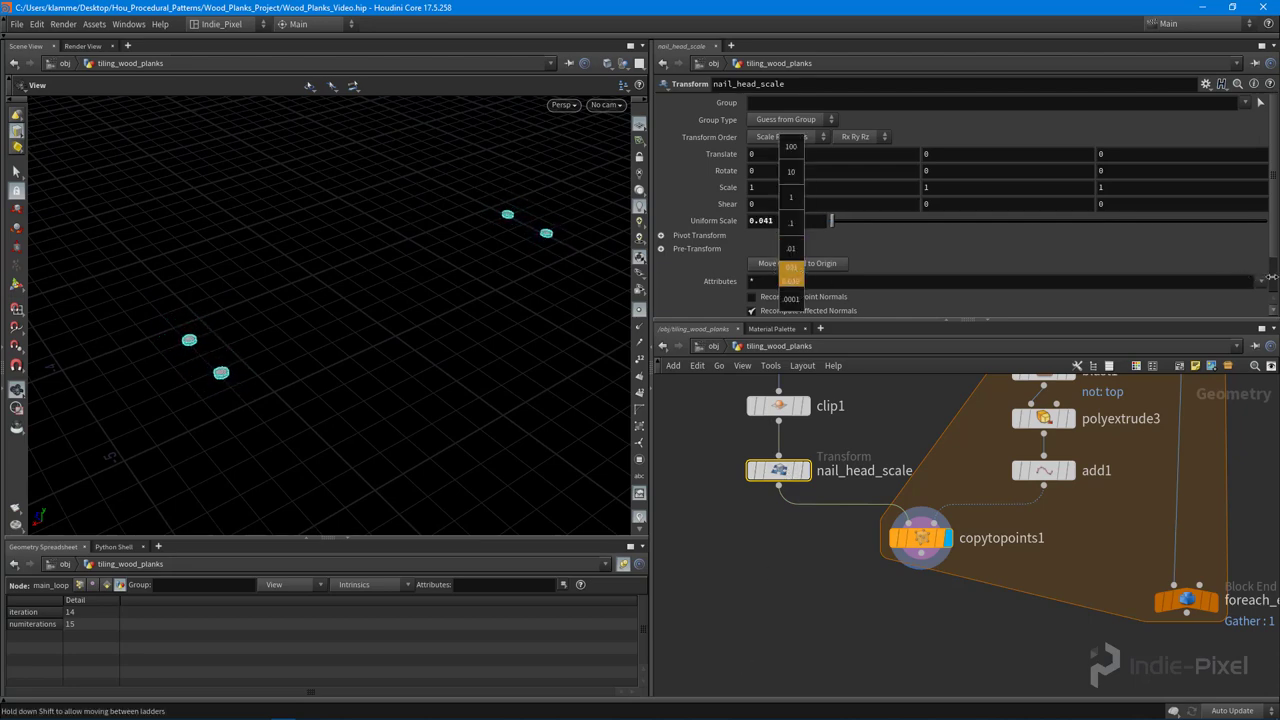
{"action": "middle_click_drag", "start_coordinate": [790, 275], "coordinate": [772, 220]}
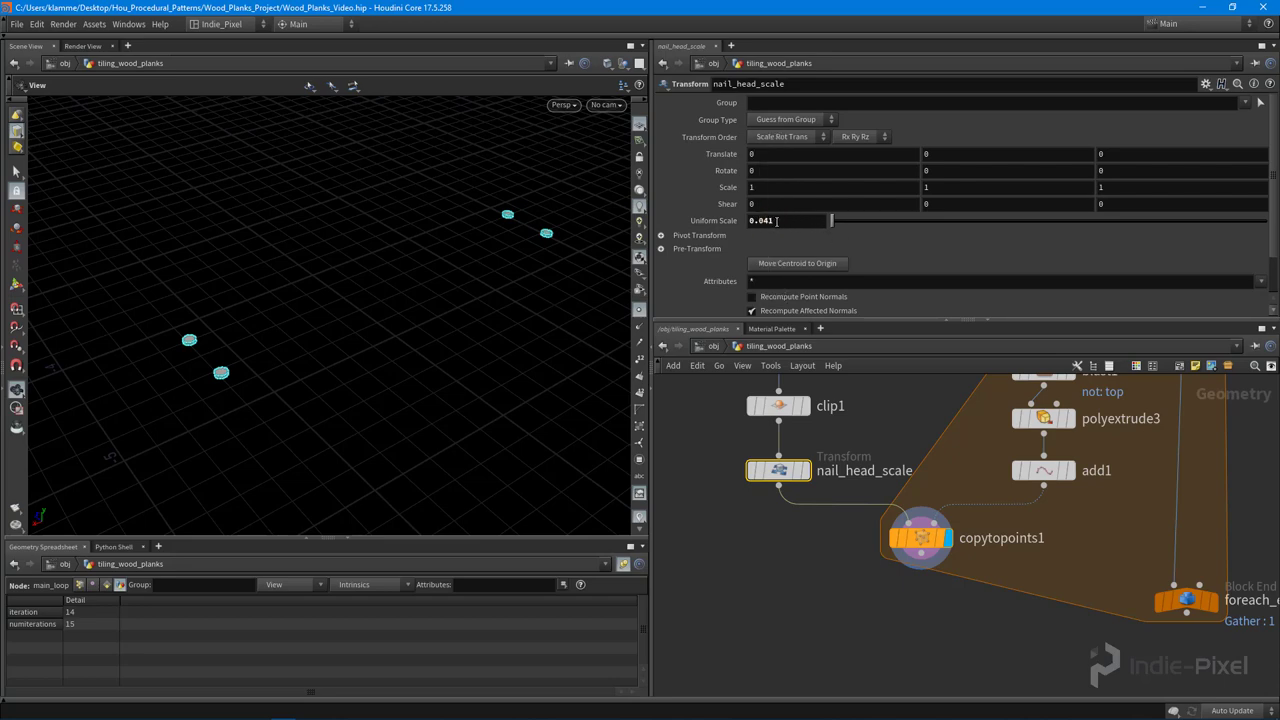
{"action": "middle_click_drag", "start_coordinate": [780, 222], "coordinate": [780, 223]}
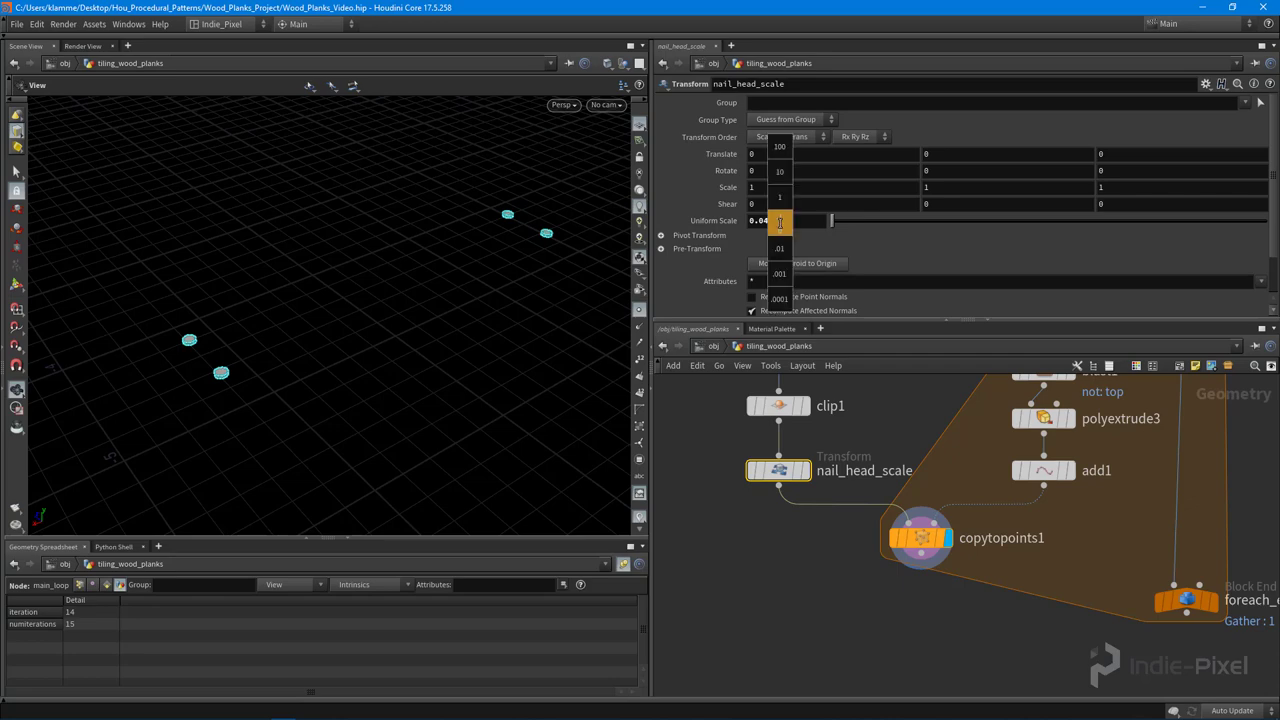
{"action": "middle_click_drag", "start_coordinate": [782, 278], "coordinate": [840, 279]}
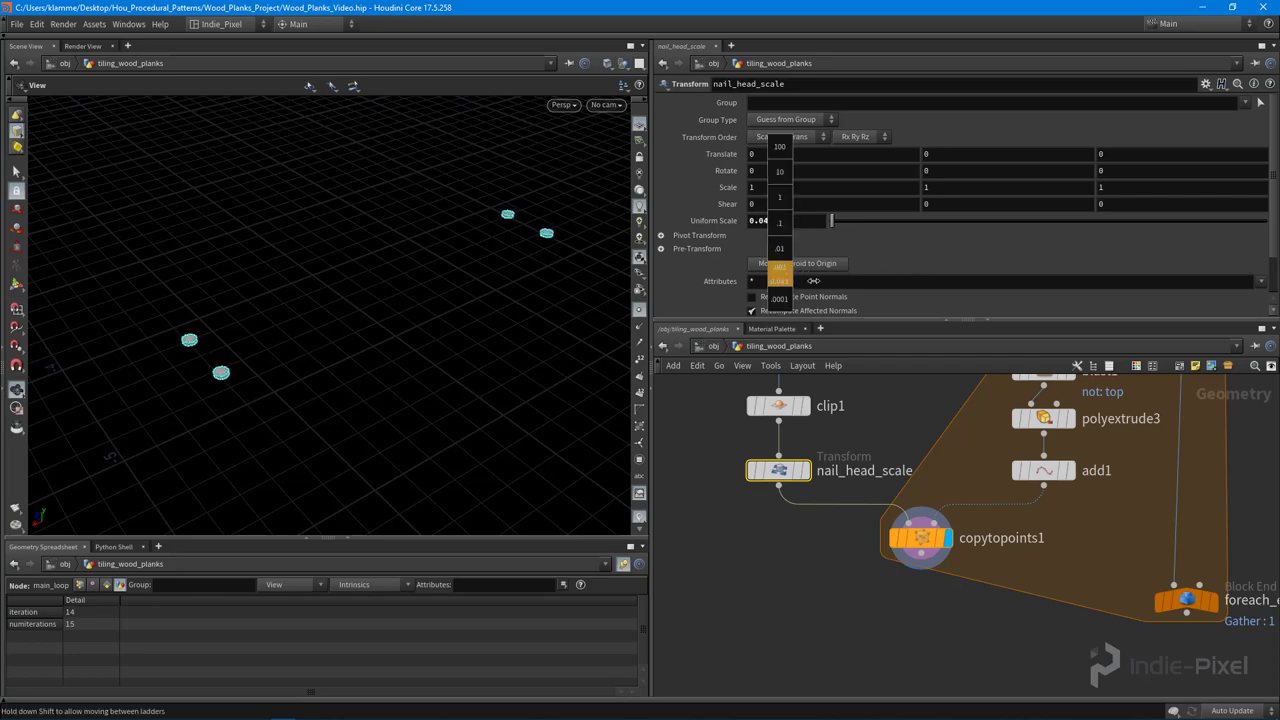
{"action": "middle_click_drag", "start_coordinate": [821, 286], "coordinate": [872, 278]}
{"action": "middle_click_drag", "start_coordinate": [805, 272], "coordinate": [806, 272]}
Show polyextrude2 as a template outline and inspect the nail heads' size and height against the plank
{"action": "middle_click_drag", "start_coordinate": [1113, 412], "coordinate": [1075, 478]}
{"action": "middle_click_drag", "start_coordinate": [1135, 447], "coordinate": [1127, 469]}
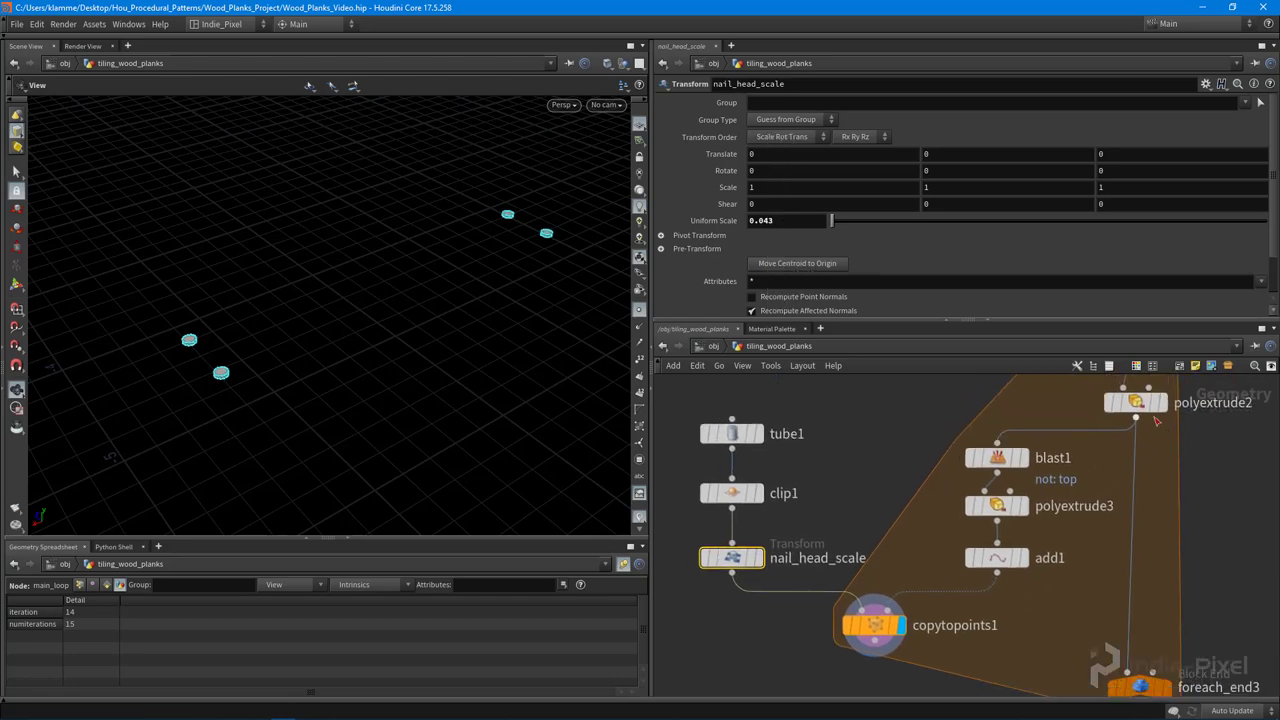
{"action": "left_click", "coordinate": [1163, 434]}
{"action": "right_click_drag", "start_coordinate": [349, 314], "coordinate": [365, 393], "text": "alt"}
{"action": "left_click_drag", "start_coordinate": [365, 393], "coordinate": [346, 311]}
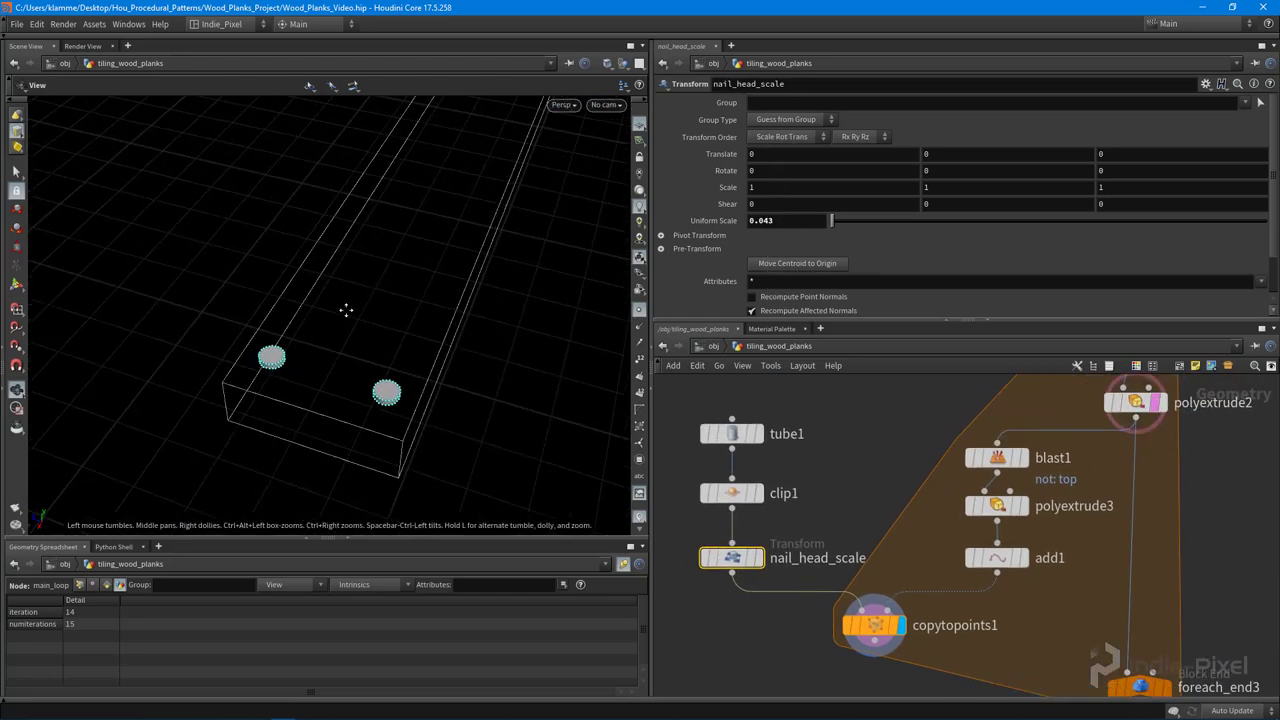
{"action": "right_click_drag", "start_coordinate": [346, 311], "coordinate": [440, 371]}
{"action": "middle_click_drag", "start_coordinate": [819, 513], "coordinate": [876, 454]}
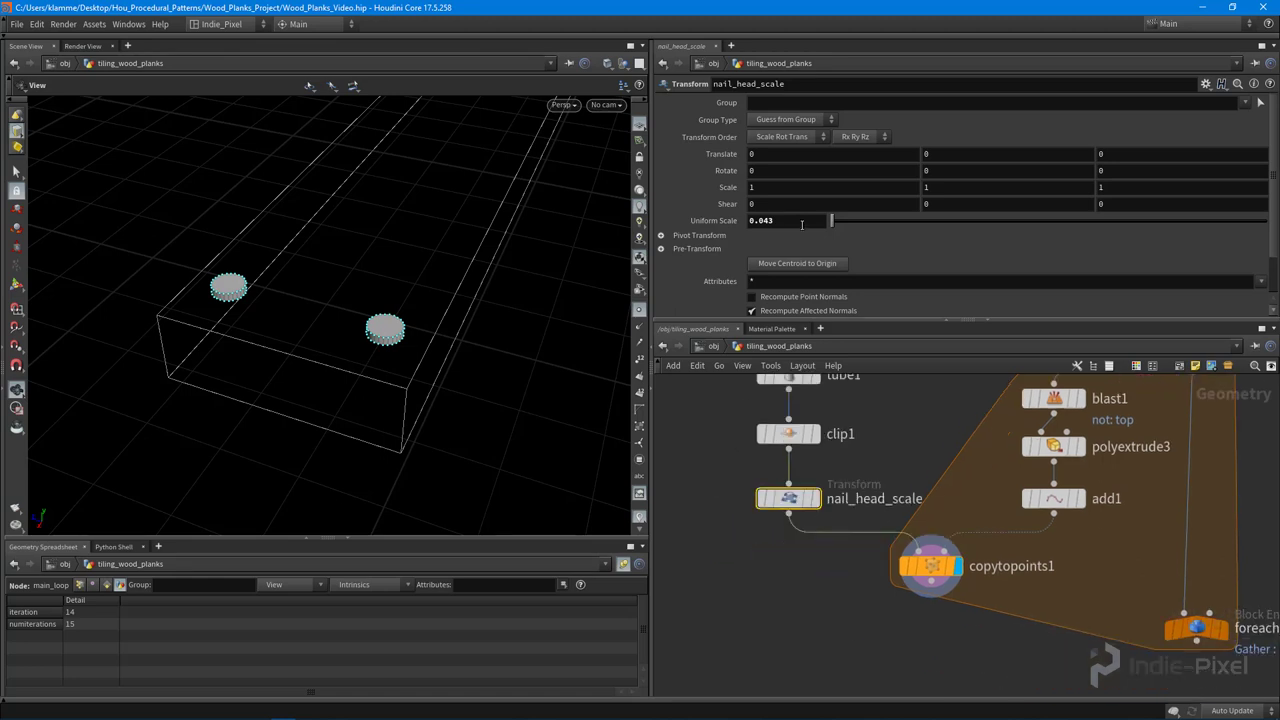
{"action": "mouse_move", "coordinate": [801, 224]}
{"action": "middle_mouse_down"}
{"action": "mouse_move", "coordinate": [800, 274]}
{"action": "mouse_move", "coordinate": [808, 234]}
{"action": "middle_mouse_up"}
{"action": "left_click_drag", "start_coordinate": [250, 340], "coordinate": [394, 326]}
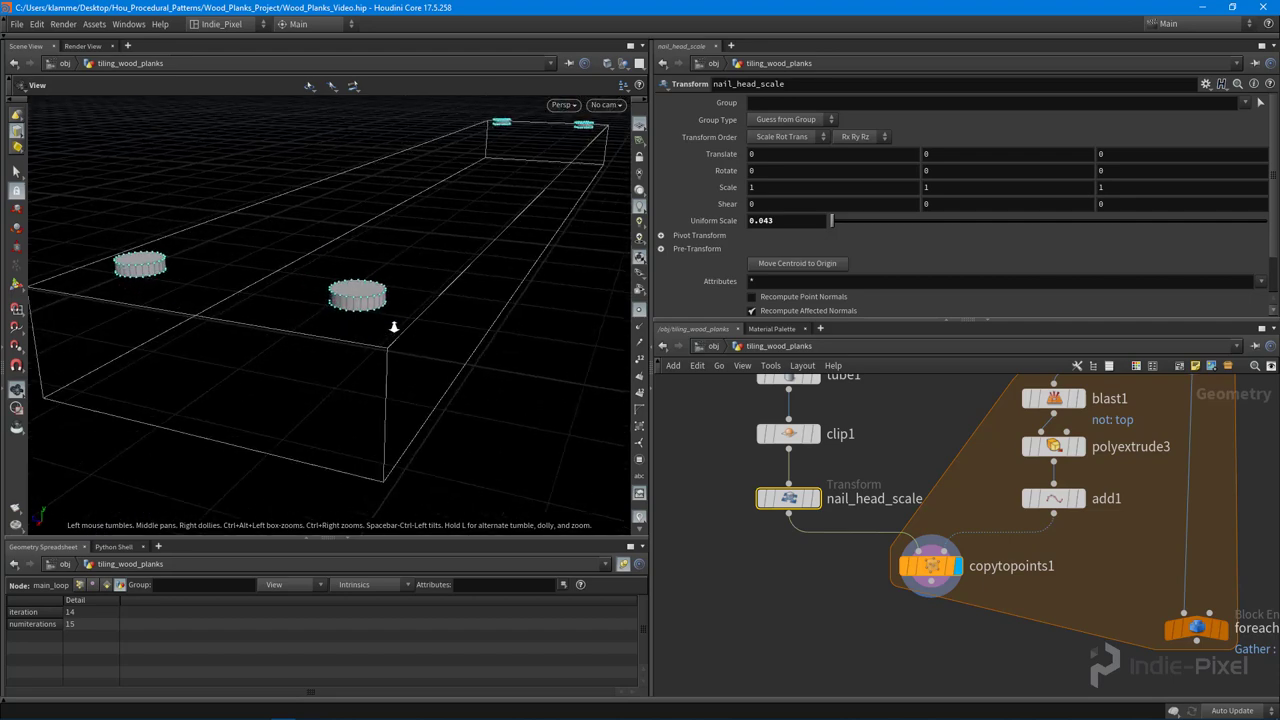
Set tube1's height to 0.6 to flatten the nail heads, and check them against the plank outline
{"action": "middle_click_drag", "start_coordinate": [888, 417], "coordinate": [828, 507]}
{"action": "left_click", "coordinate": [802, 476]}
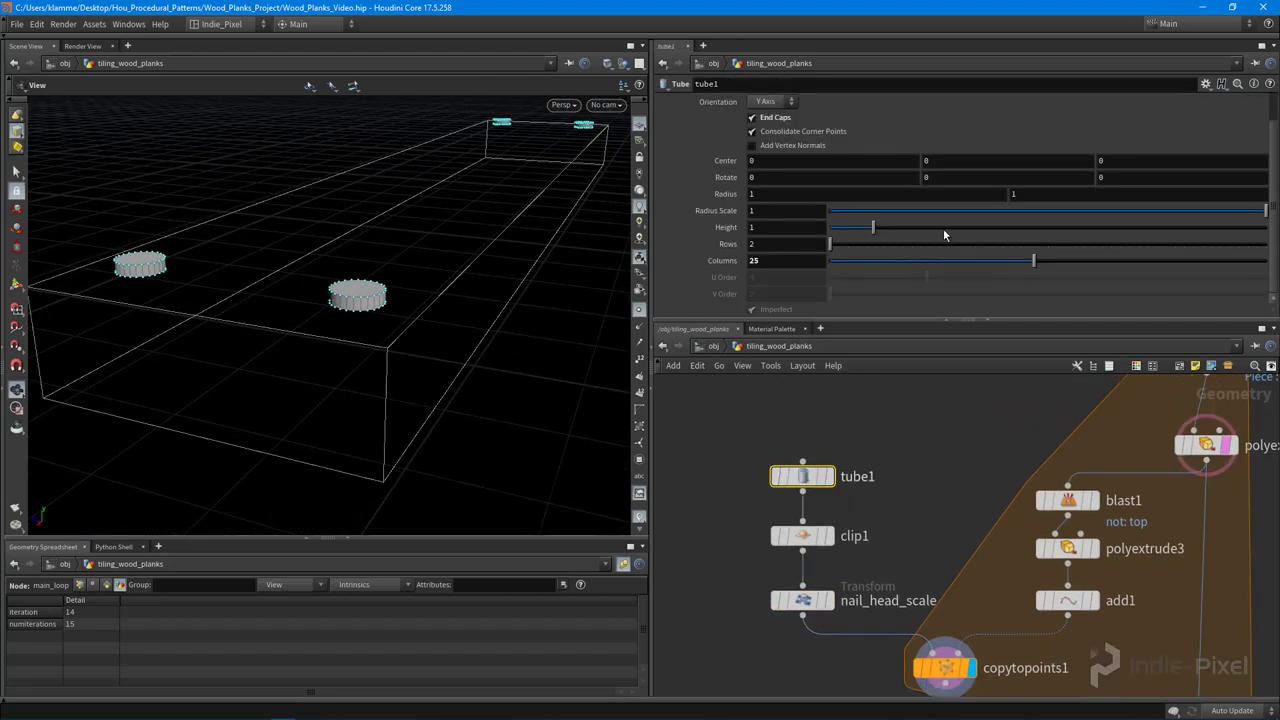
{"action": "middle_click_drag", "start_coordinate": [962, 158], "coordinate": [962, 186]}
{"action": "mouse_move", "coordinate": [870, 227]}
{"action": "left_mouse_down"}
{"action": "mouse_move", "coordinate": [855, 240]}
{"action": "mouse_move", "coordinate": [856, 229]}
{"action": "left_mouse_up"}
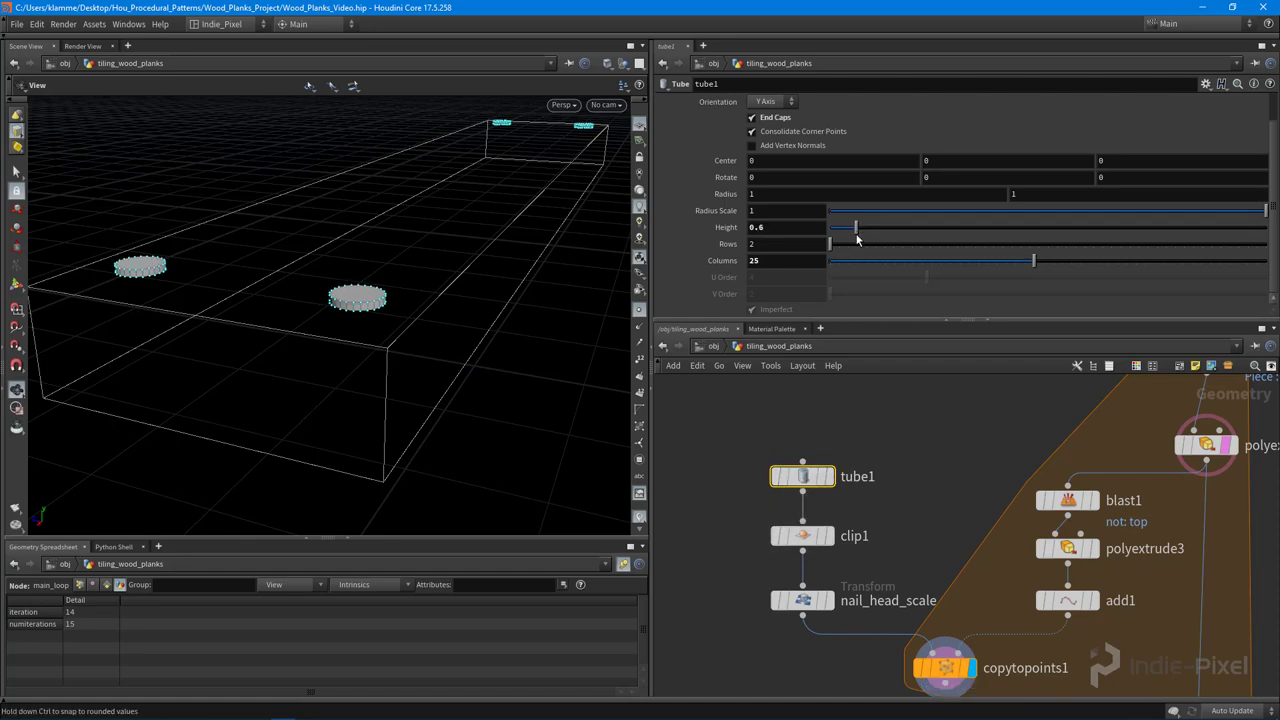
{"action": "scroll", "coordinate": [360, 329], "scroll_direction": "down", "scroll_amount": 5}
{"action": "left_click_drag", "start_coordinate": [362, 327], "coordinate": [280, 385]}
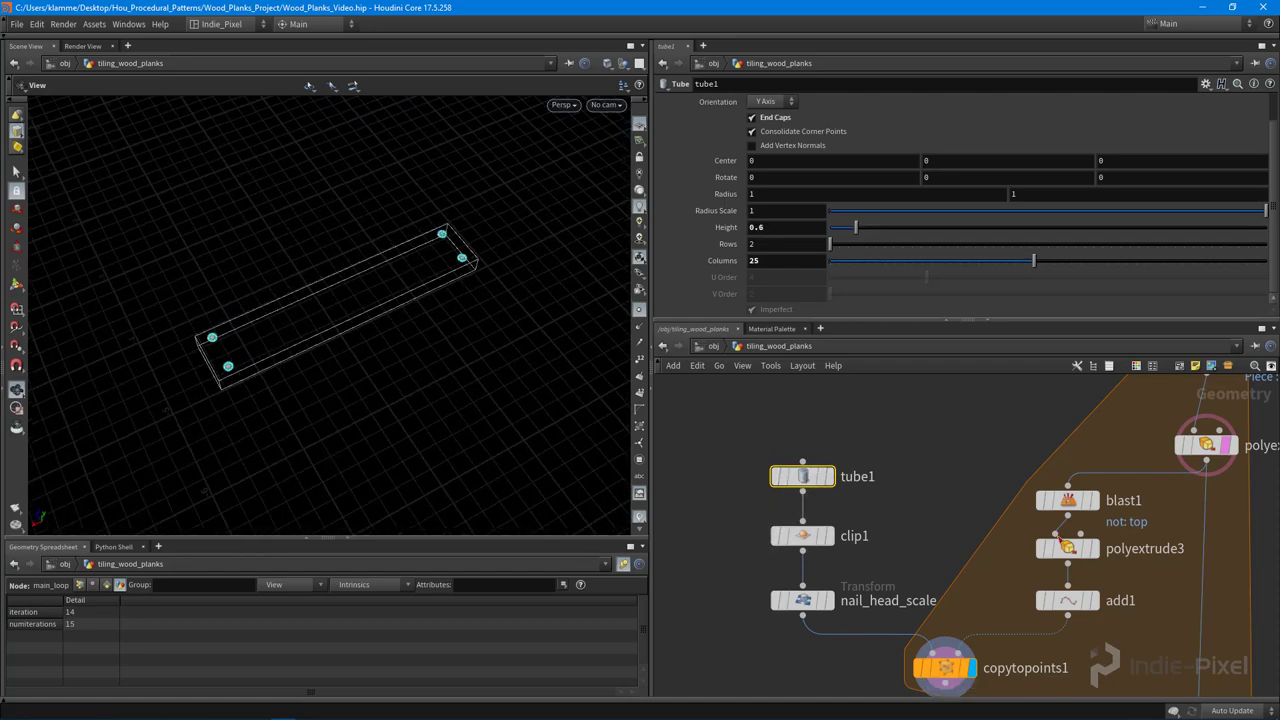
Enlarge the network editor, move foreach_end3 lower, and place a Merge node above it inside the loop
{"action": "middle_click_drag", "start_coordinate": [931, 551], "coordinate": [821, 454]}
{"action": "left_click_drag", "start_coordinate": [1014, 323], "coordinate": [1014, 163]}
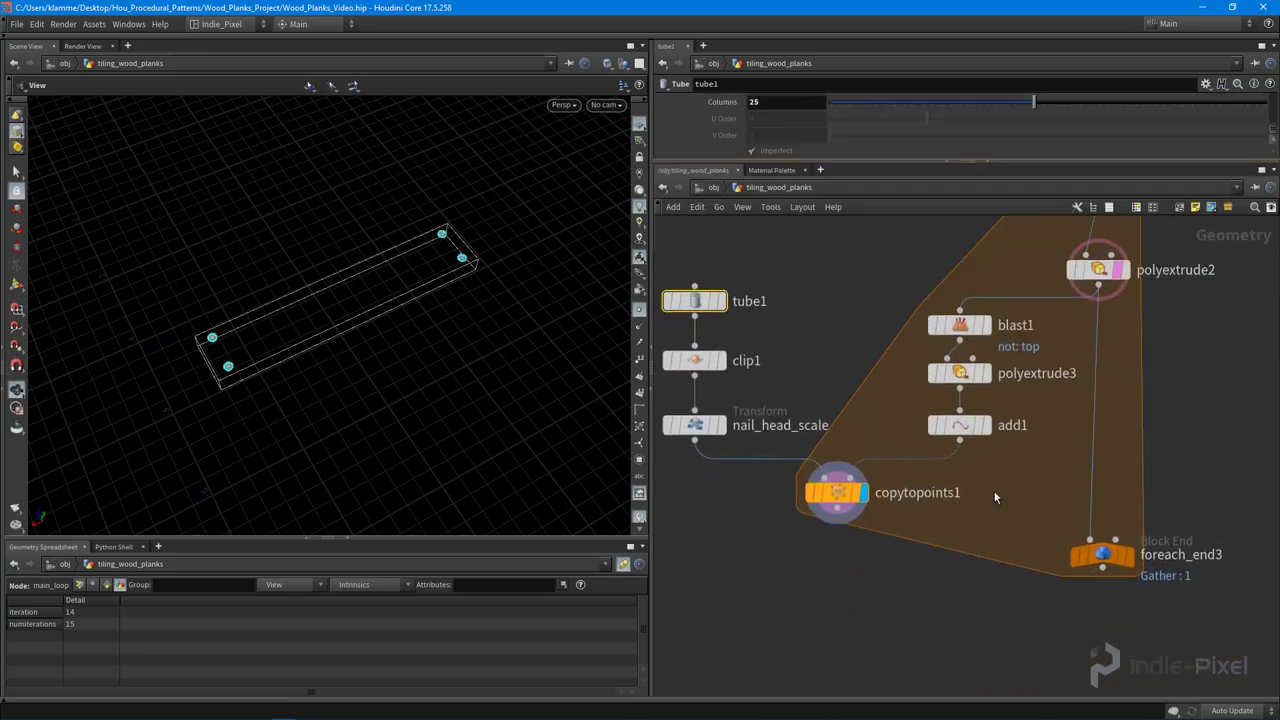
{"action": "middle_click_drag", "start_coordinate": [993, 490], "coordinate": [971, 431]}
{"action": "mouse_move", "coordinate": [1073, 468]}
{"action": "left_click_drag", "start_coordinate": [1073, 468], "coordinate": [1084, 600]}
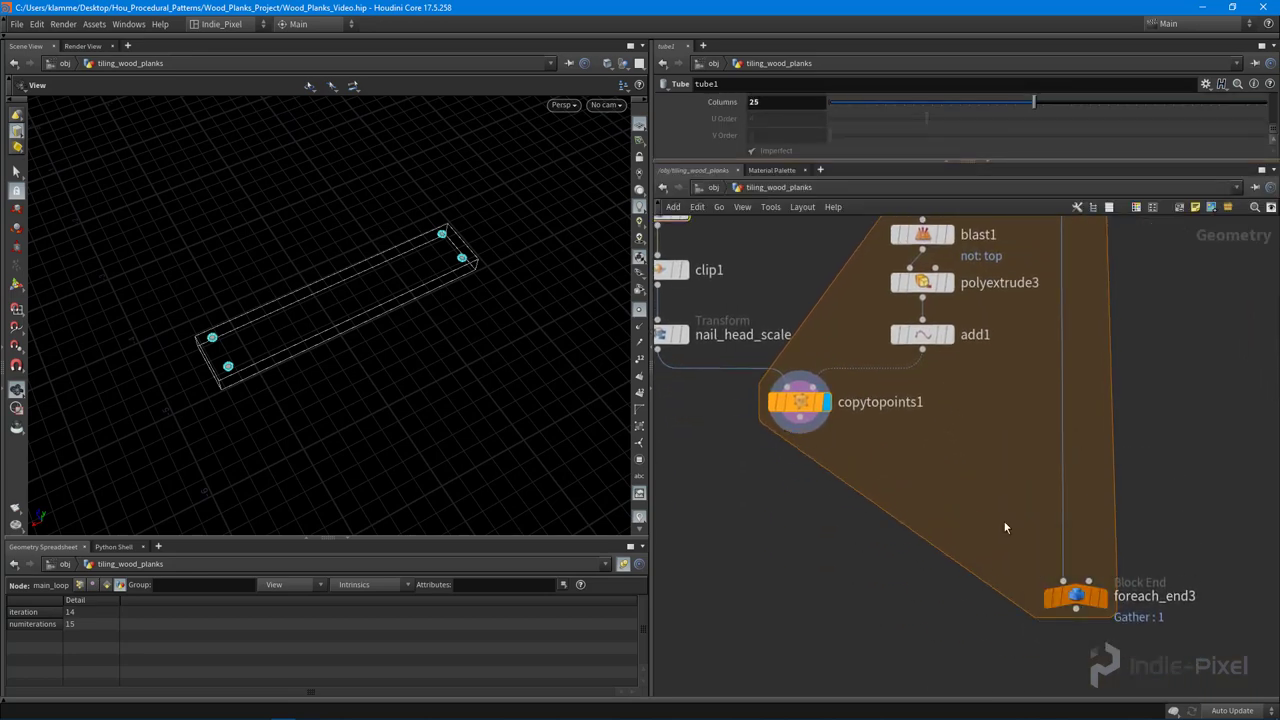
{"action": "key", "text": "Tab"}
{"action": "type", "text": "mer"}
{"action": "key", "text": "Return"}
{"action": "left_click", "coordinate": [1012, 516]}
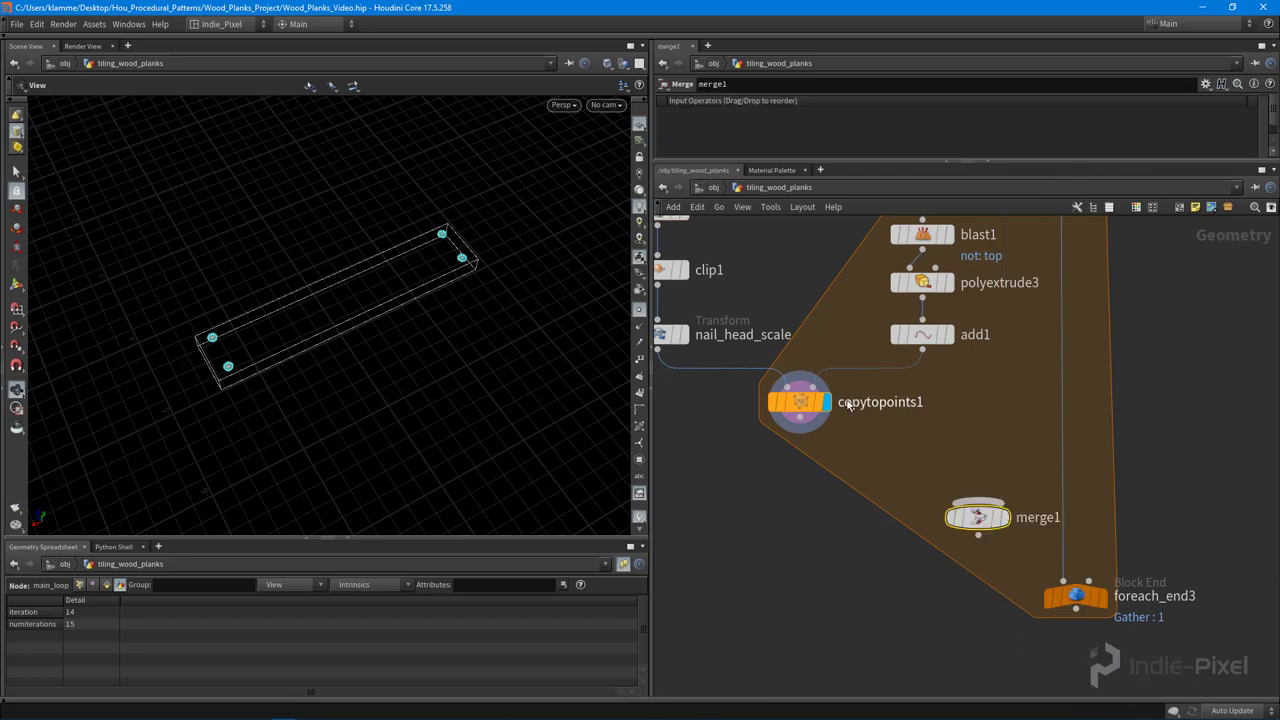
Wire copytopoints1 and polyextrude2 into merge1, and turn off polyextrude2's template display
{"action": "left_click", "coordinate": [798, 402]}
{"action": "middle_click_drag", "start_coordinate": [874, 493], "coordinate": [842, 612]}
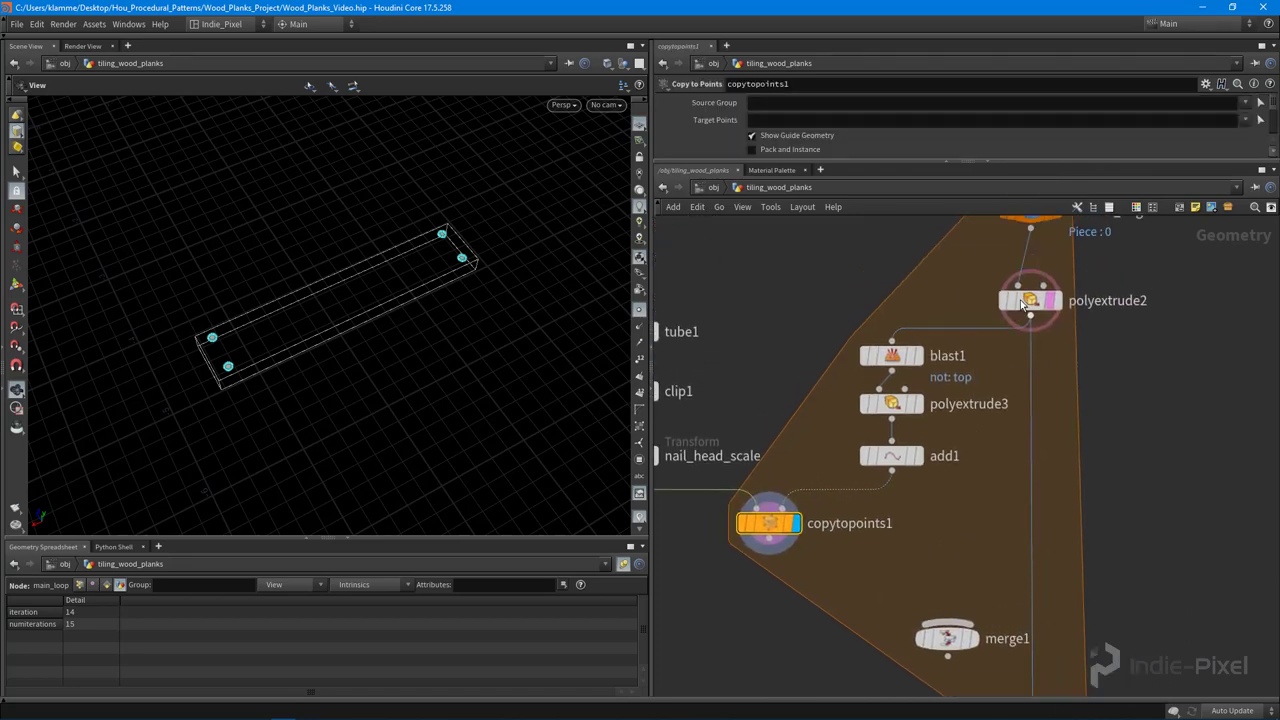
{"action": "left_click", "coordinate": [1030, 300]}
{"action": "left_click", "coordinate": [1063, 331]}
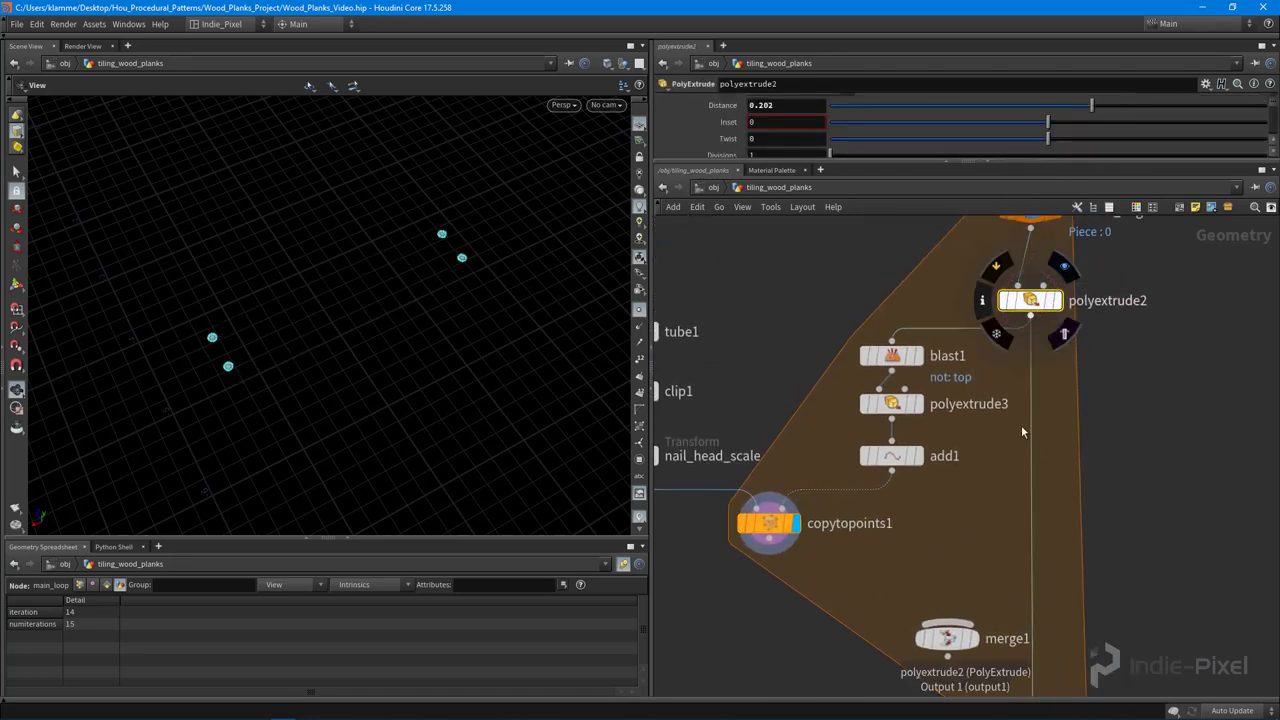
{"action": "middle_click_drag", "start_coordinate": [851, 555], "coordinate": [894, 522]}
{"action": "scroll", "coordinate": [860, 425], "scroll_direction": "down", "scroll_amount": 1}
{"action": "left_click", "coordinate": [932, 550]}
{"action": "middle_click_drag", "start_coordinate": [955, 573], "coordinate": [946, 535]}
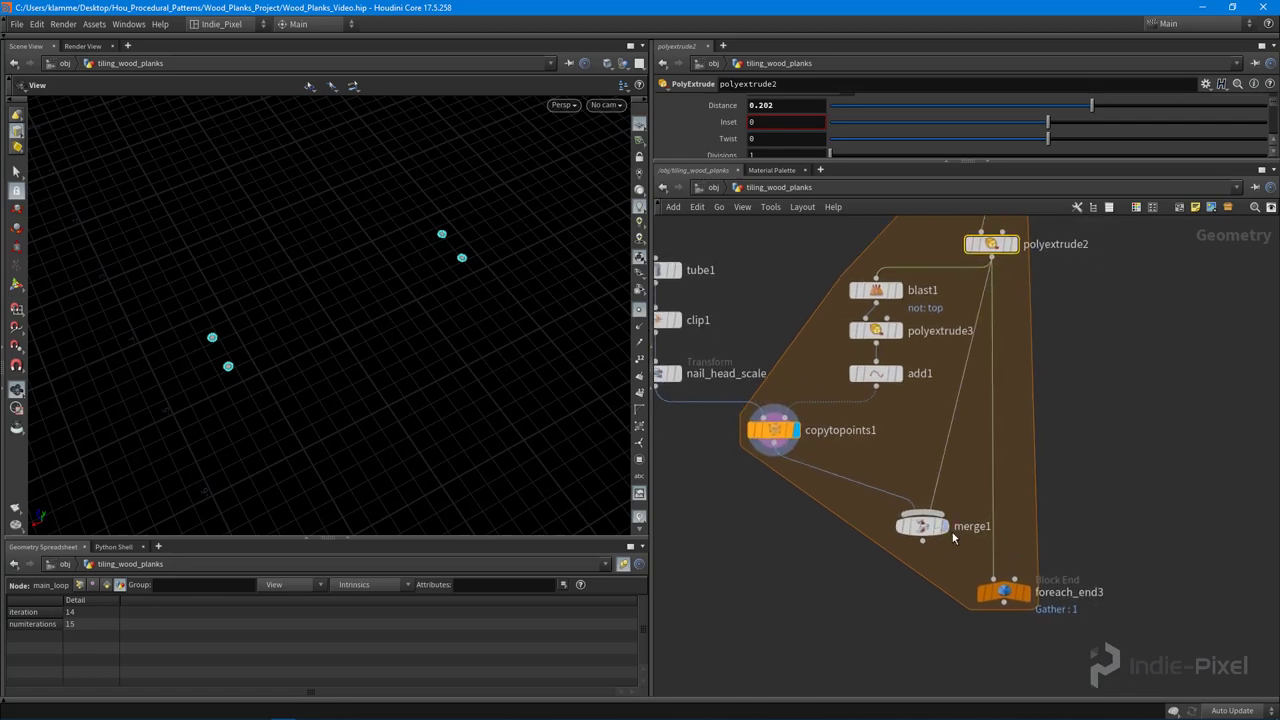
Display merge1 and inspect the plank together with its nail heads
{"action": "scroll", "coordinate": [950, 525], "scroll_direction": "up", "scroll_amount": 3}
{"action": "left_click", "coordinate": [938, 523]}
{"action": "left_click", "coordinate": [910, 535]}
{"action": "left_click_drag", "start_coordinate": [306, 400], "coordinate": [527, 363]}
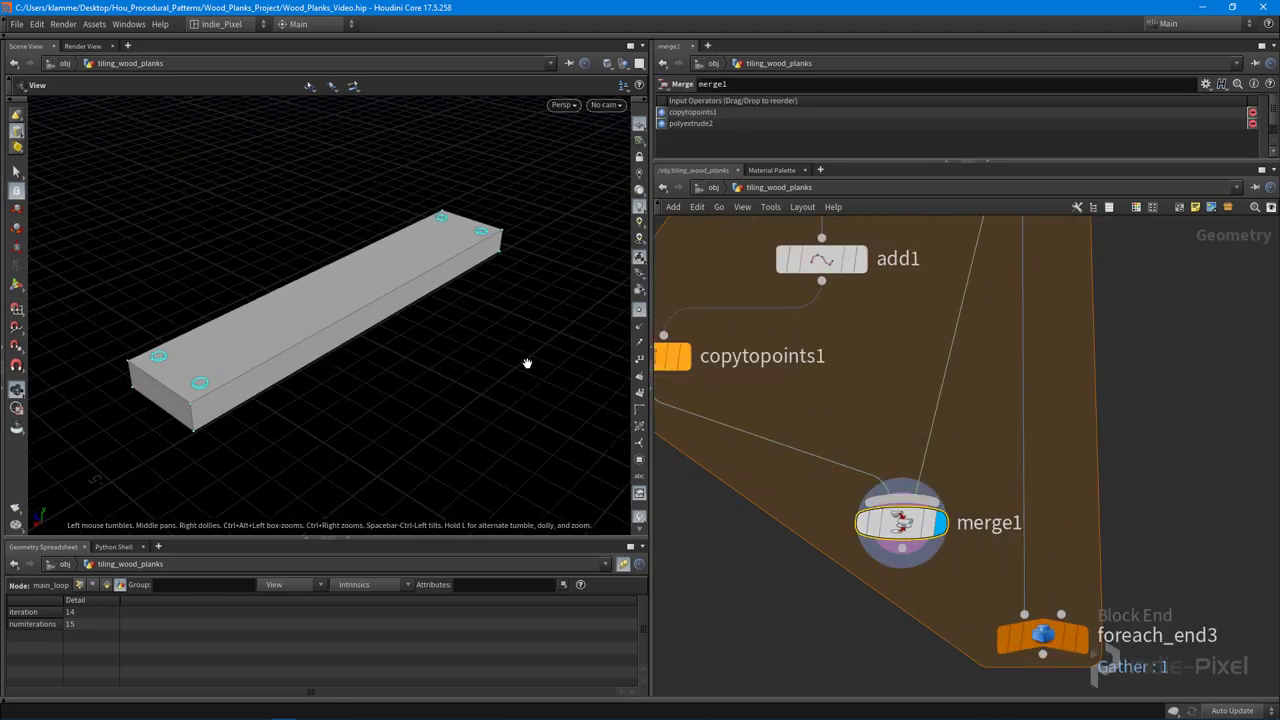
{"action": "left_click_drag", "start_coordinate": [300, 378], "coordinate": [356, 331]}
Wire merge1's output into the first input of foreach_end3, replacing the direct polyextrude2 connection
{"action": "scroll", "coordinate": [1096, 471], "scroll_direction": "down", "scroll_amount": 3}
{"action": "middle_click_drag", "start_coordinate": [1096, 472], "coordinate": [1019, 396]}
{"action": "left_click_drag", "start_coordinate": [977, 519], "coordinate": [960, 557]}
{"action": "left_click_drag", "start_coordinate": [883, 455], "coordinate": [951, 534]}
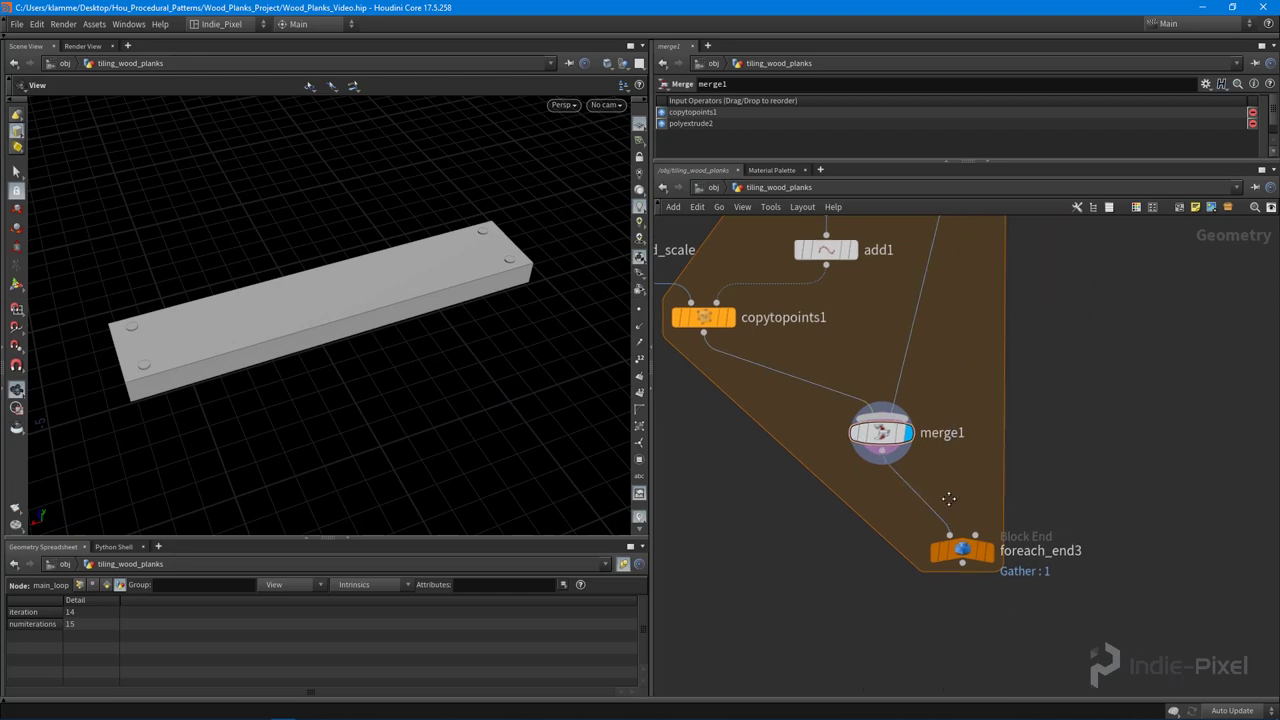
Line up merge1 and foreach_end3 under the main branch and display foreach_end3
{"action": "middle_click_drag", "start_coordinate": [949, 500], "coordinate": [925, 553]}
{"action": "left_click_drag", "start_coordinate": [857, 486], "coordinate": [938, 437]}
{"action": "left_click_drag", "start_coordinate": [949, 604], "coordinate": [946, 531]}
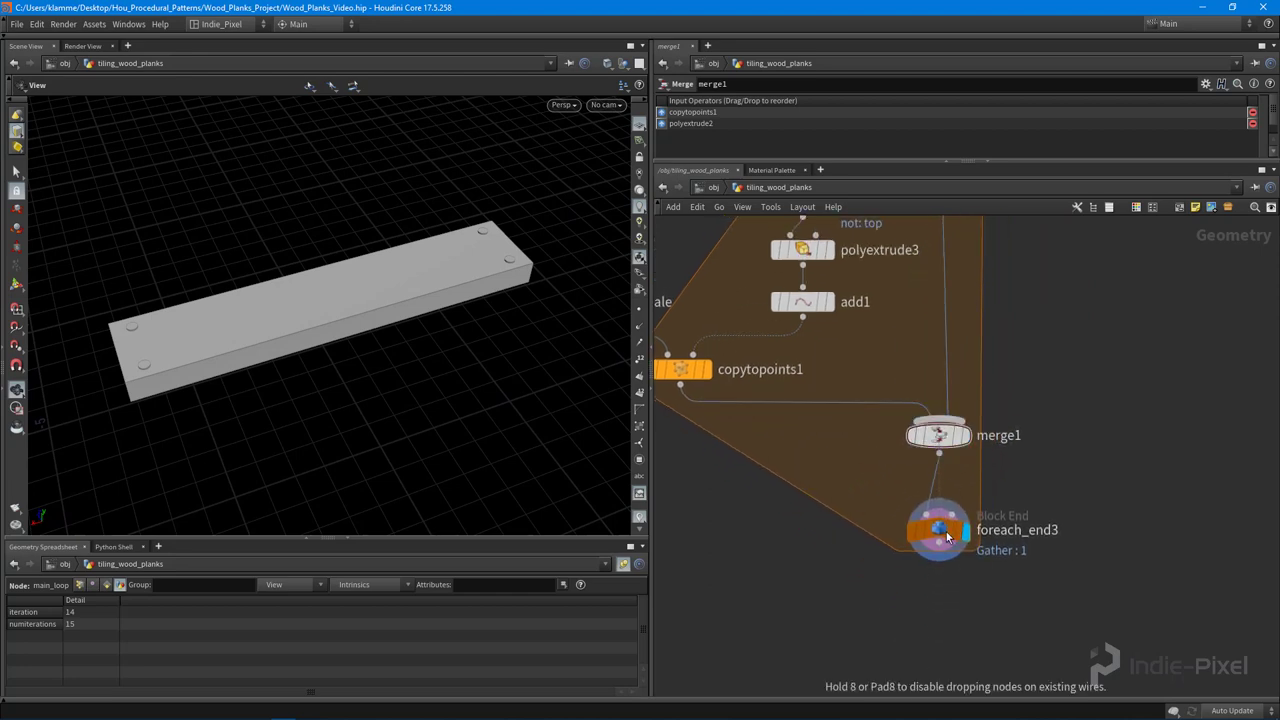
Review the complete node network and examine the nailed plank from several angles
{"action": "key", "text": "h"}
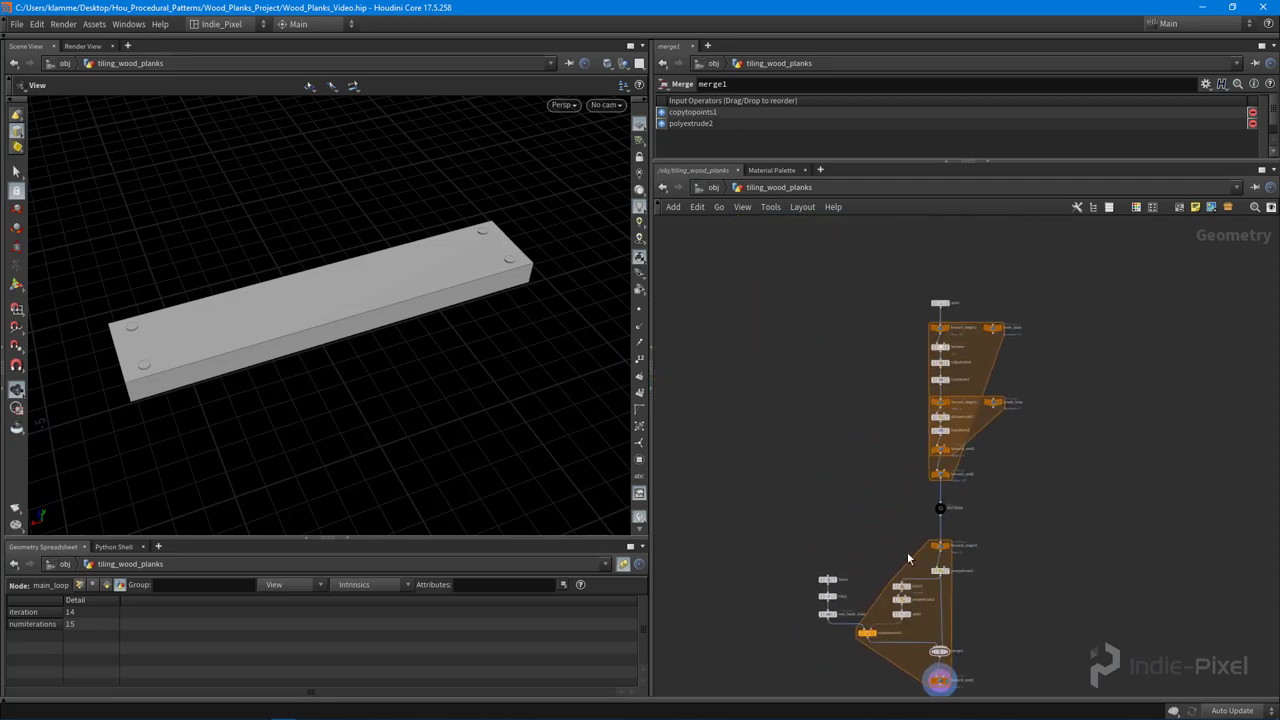
{"action": "left_click_drag", "start_coordinate": [737, 254], "coordinate": [1053, 656]}
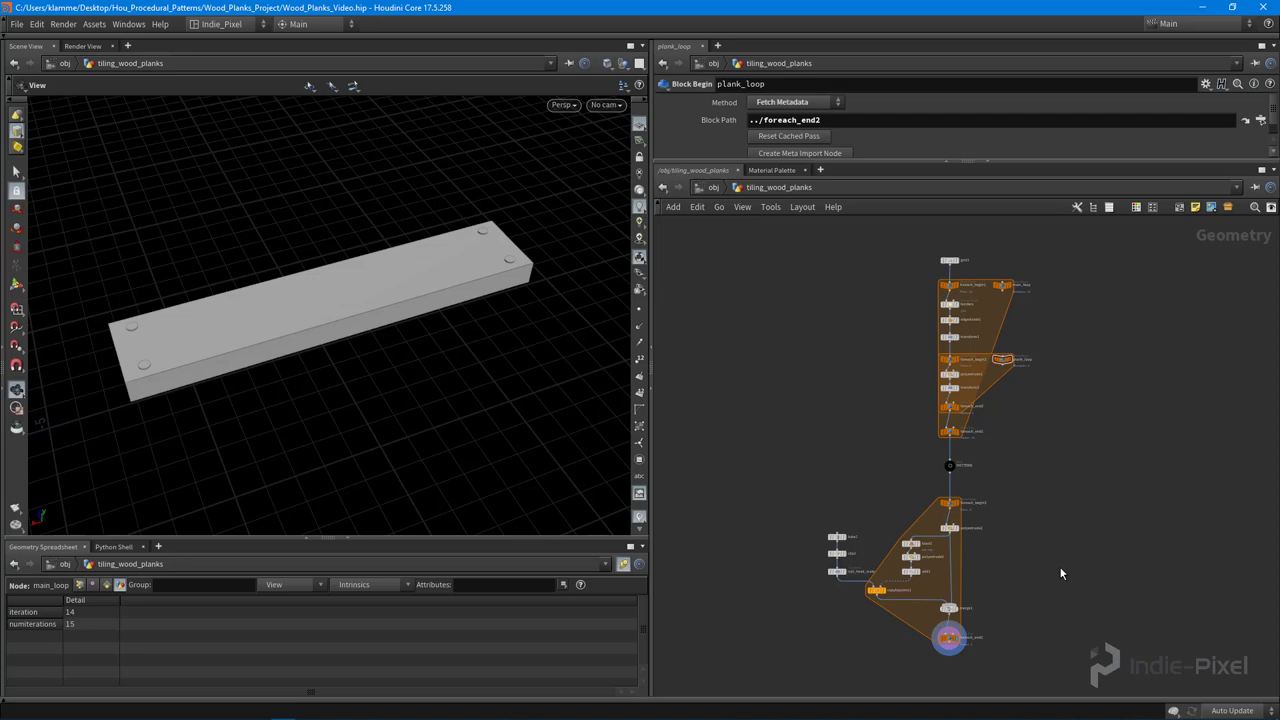
{"action": "left_click_drag", "start_coordinate": [147, 284], "coordinate": [375, 388]}
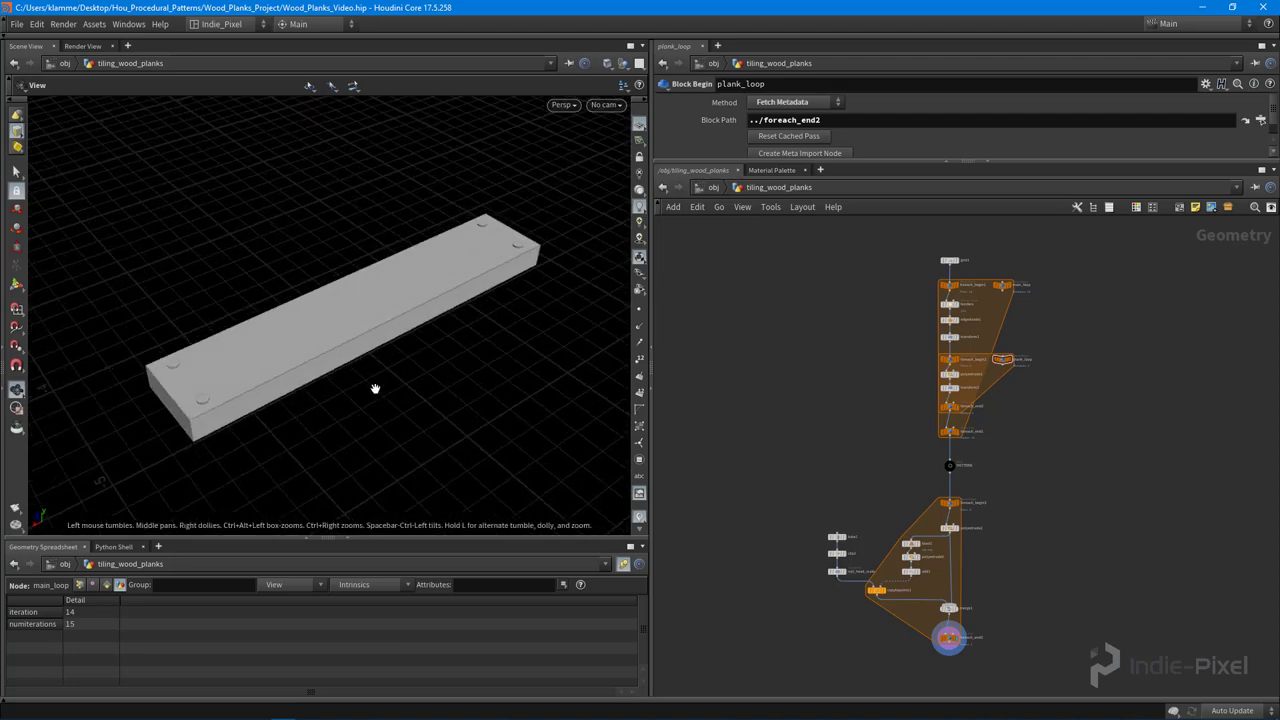
{"action": "left_click_drag", "start_coordinate": [458, 317], "coordinate": [306, 369]}
{"action": "mouse_move", "coordinate": [875, 482]}
{"action": "middle_mouse_down"}
{"action": "mouse_move", "coordinate": [880, 455]}
{"action": "mouse_move", "coordinate": [878, 478]}
{"action": "middle_mouse_up"}
{"action": "left_click_drag", "start_coordinate": [291, 351], "coordinate": [350, 346]}
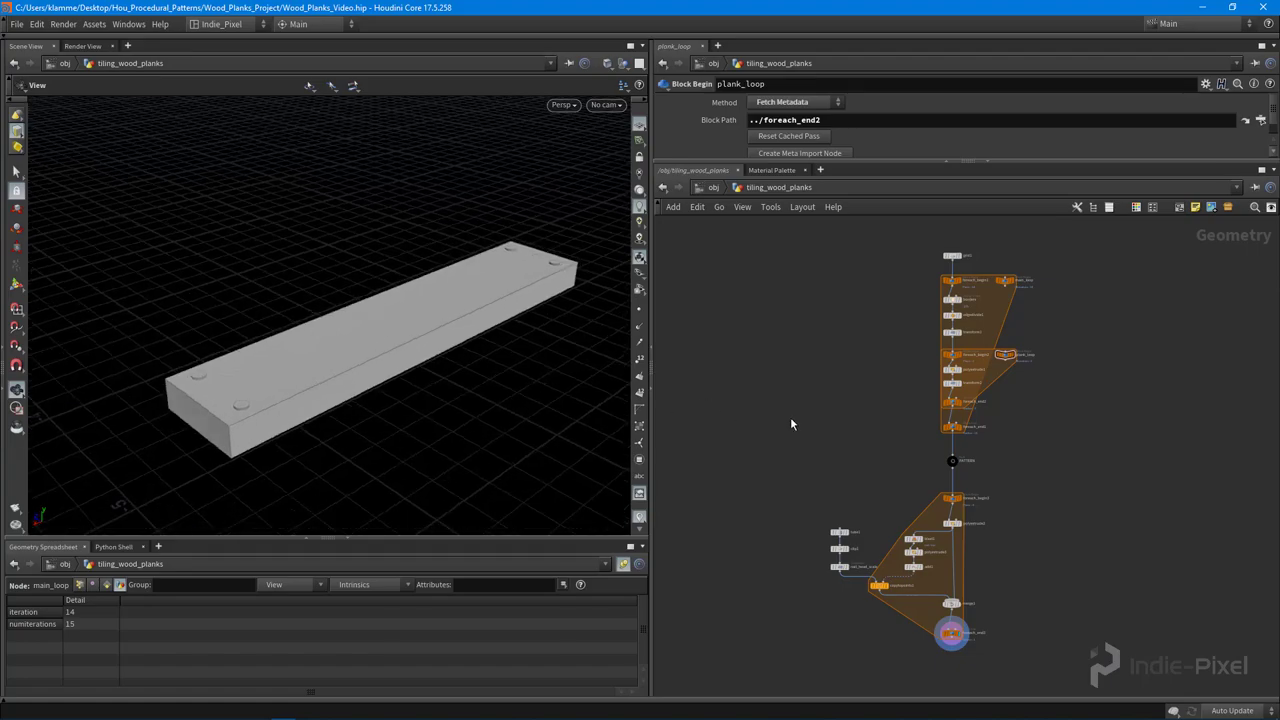